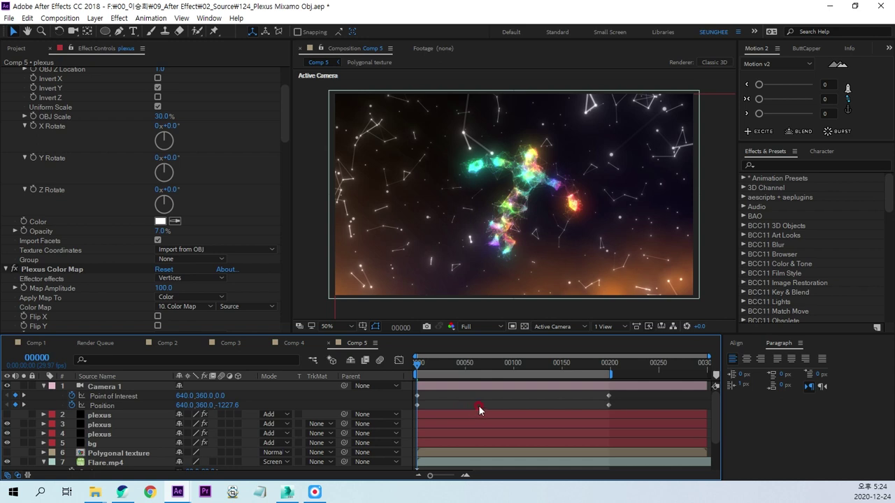
Preview the Comp 5 plexus breakdance figure, stop at frame 89, then switch to Mixamo
drag(497, 405, 472, 338)
key(space)
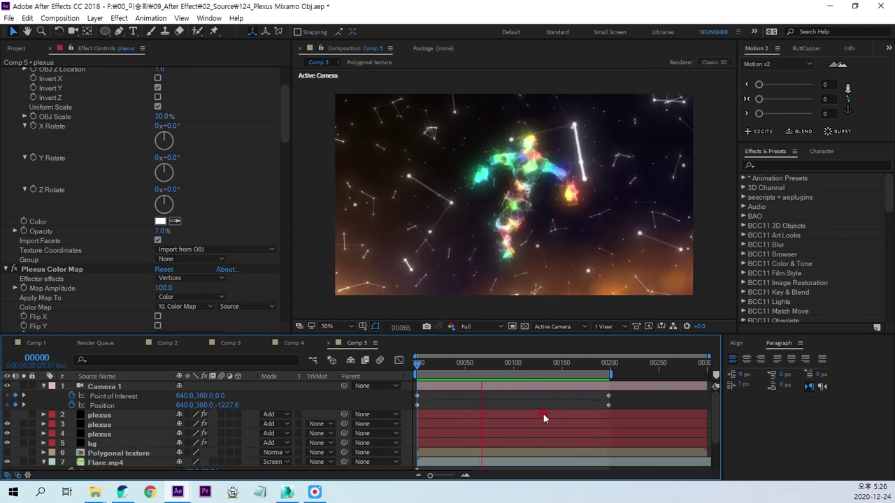
click(528, 424)
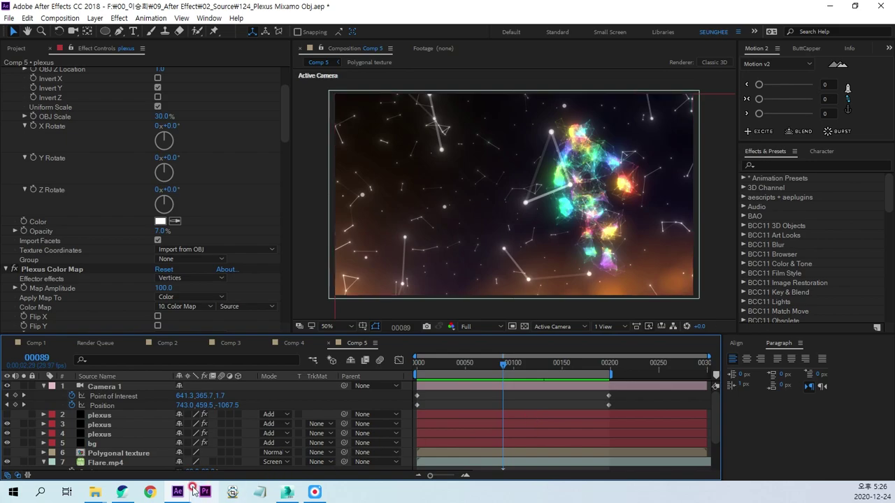
click(124, 493)
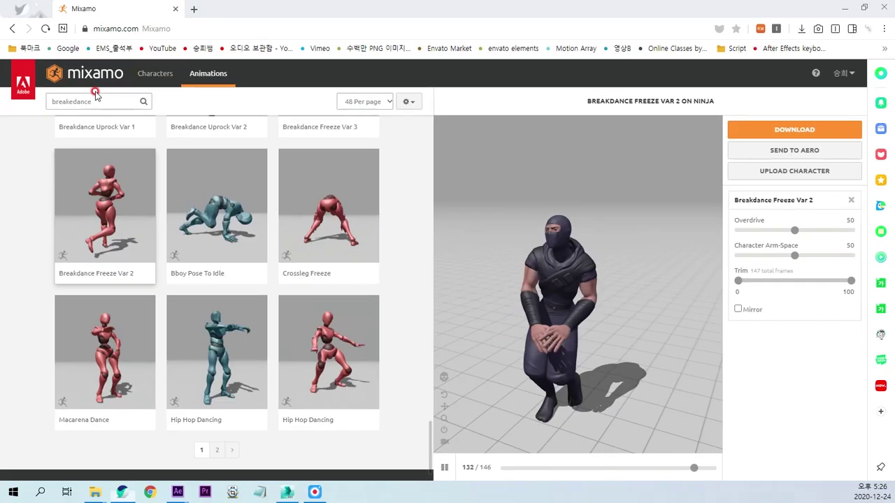
Clear the misspelled search term on Mixamo's Characters tab
click(157, 74)
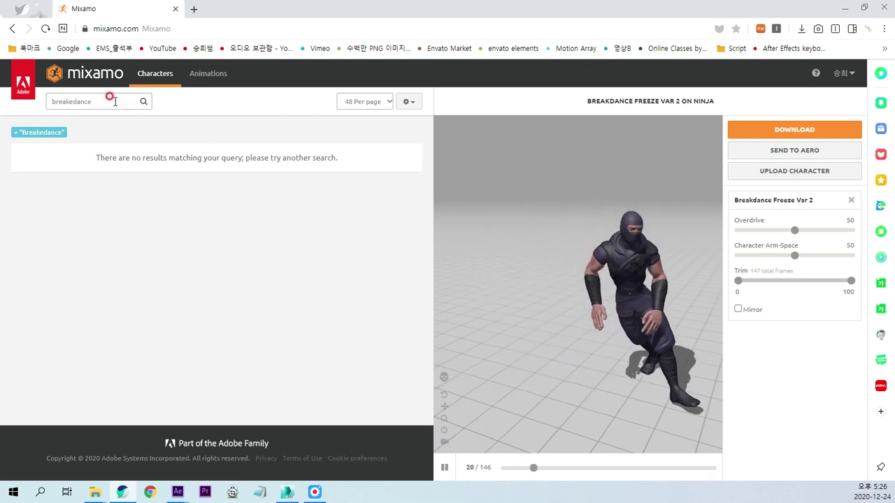
drag(112, 102, 49, 101)
key(BackSpace)
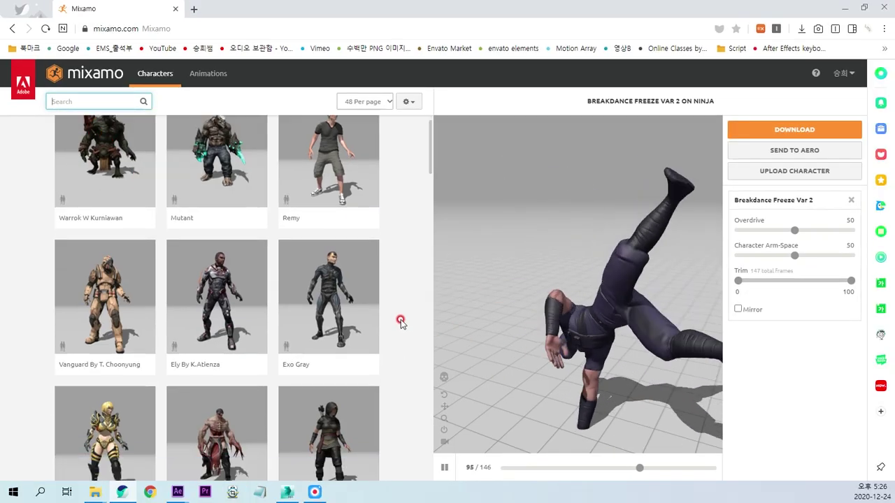
Choose the Ninja character, dismiss the prompt, and return to the unfiltered Animations list
scroll(399, 319, down, 4)
scroll(402, 322, down, 2)
scroll(410, 323, down, 2)
scroll(410, 321, down, 4)
scroll(408, 320, down, 2)
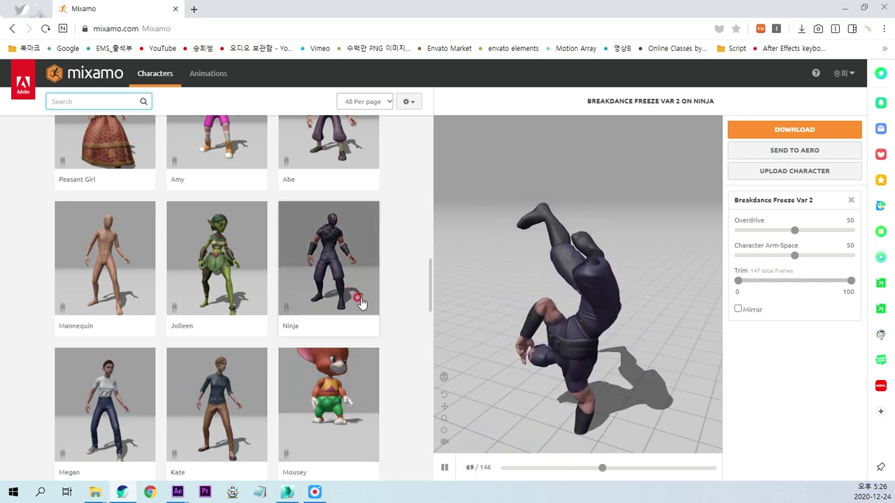
click(366, 299)
click(613, 231)
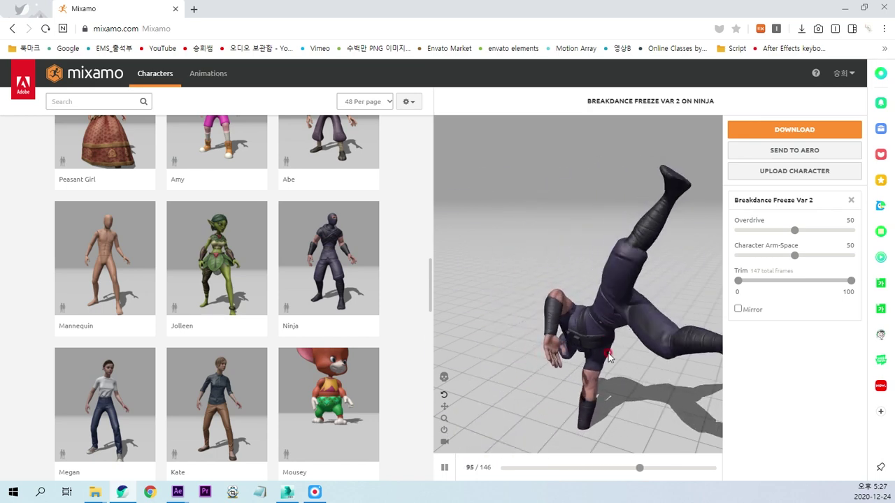
click(212, 75)
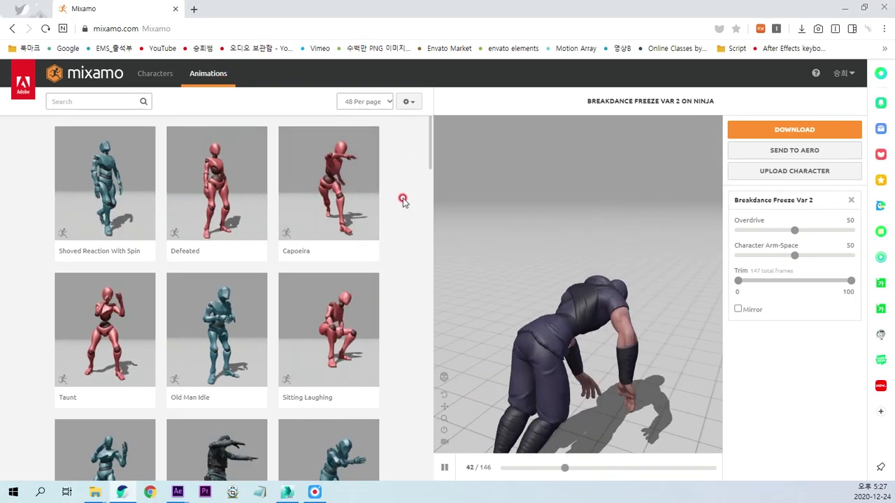
Search Mixamo animations for 'breakdance' and close the genre filter list
mouse_move(428, 161)
mouse_down()
mouse_move(419, 464)
mouse_move(408, 477)
mouse_up()
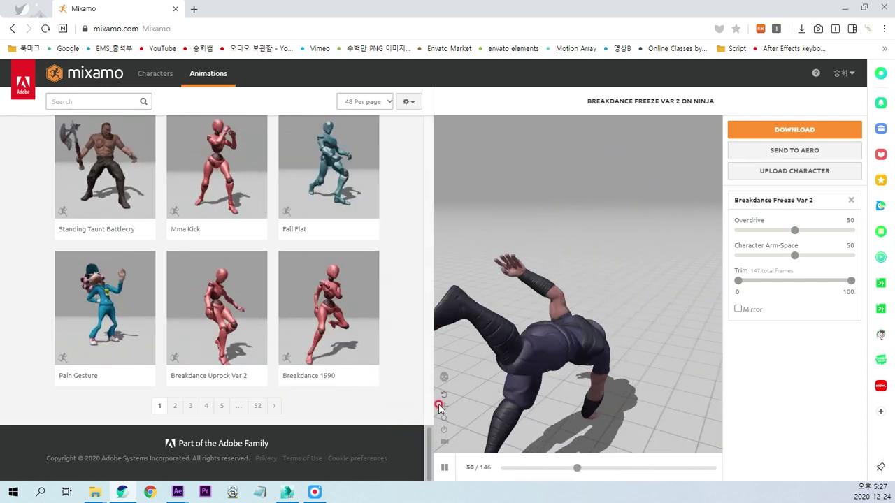
drag(431, 442, 435, 117)
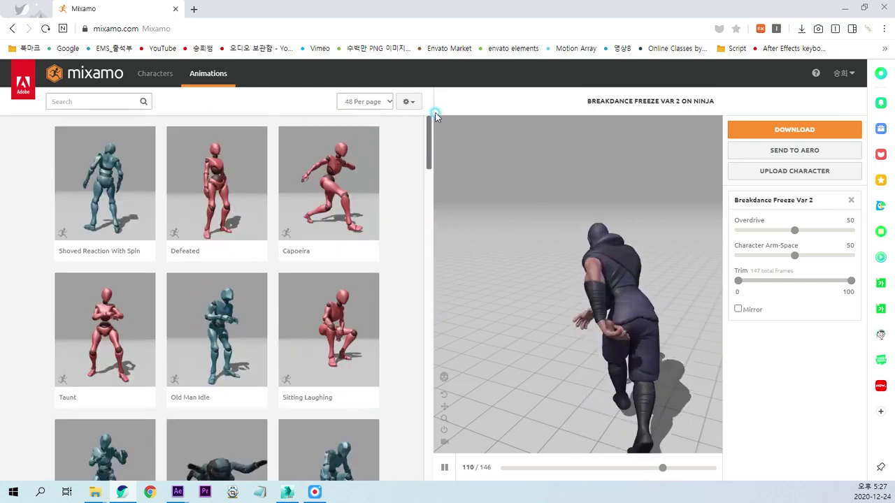
click(62, 99)
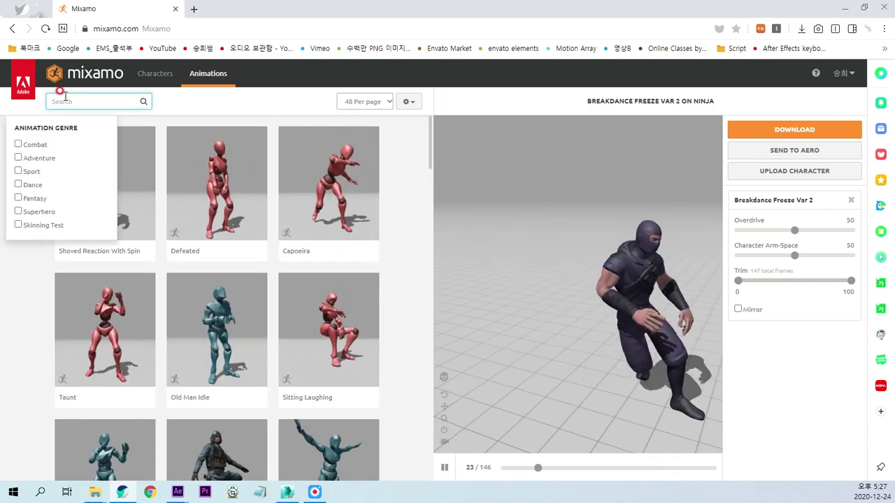
text(break)
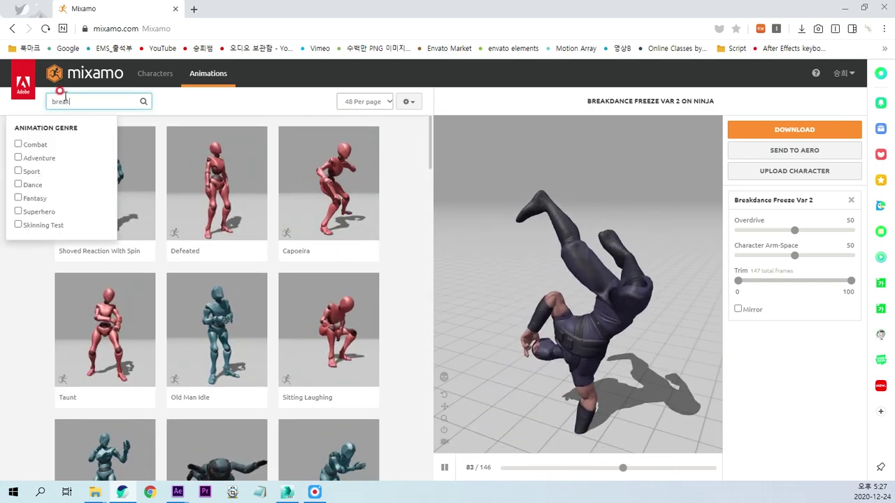
text(dance)
key(Return)
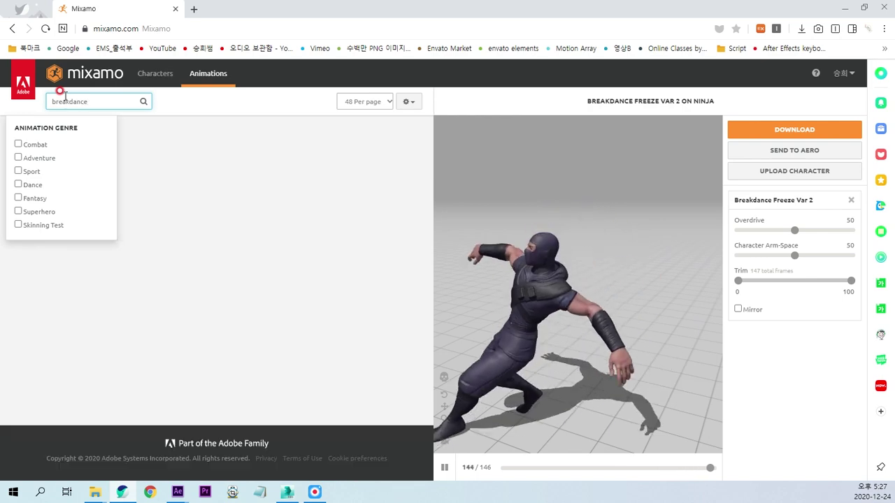
click(403, 170)
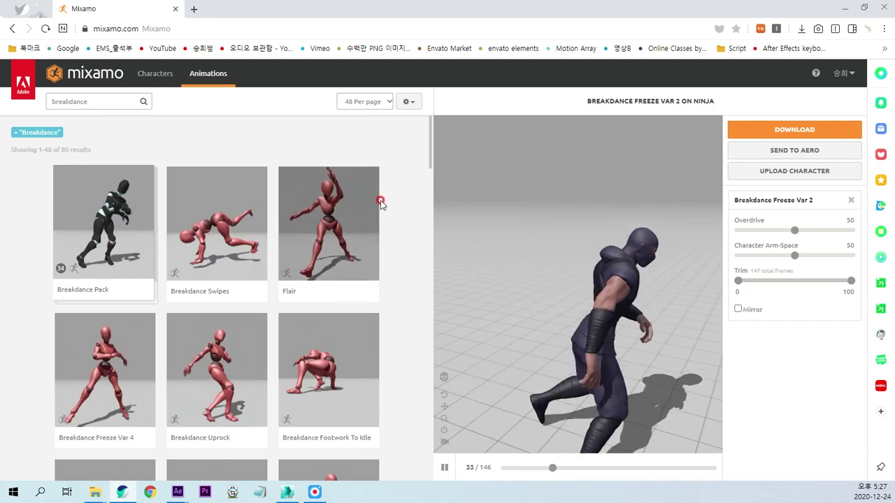
Browse the breakdance results and preview Breakdance Ending 1 on the Ninja
scroll(395, 262, down, 2)
scroll(397, 286, down, 2)
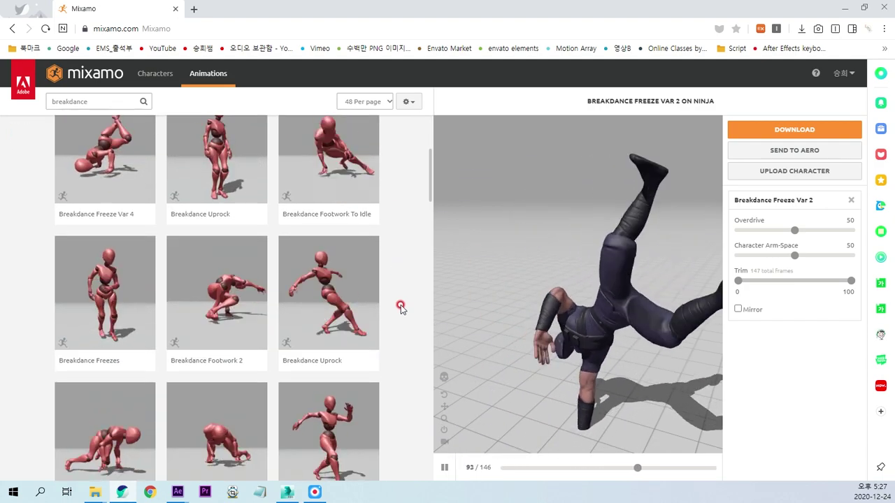
scroll(402, 325, down, 1)
scroll(404, 346, down, 2)
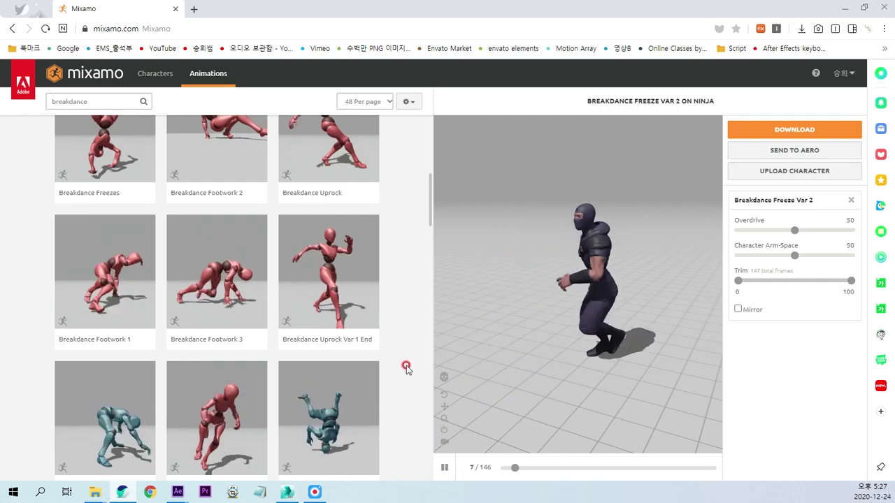
scroll(406, 367, down, 2)
scroll(256, 222, down, 2)
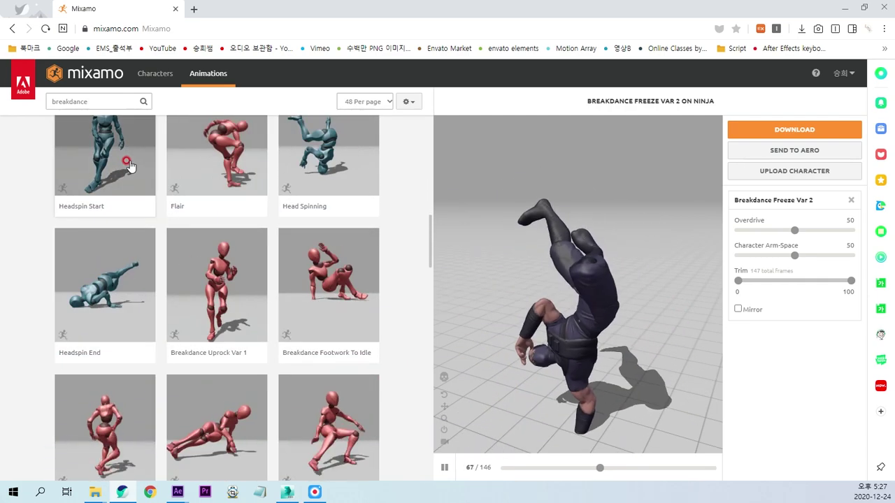
scroll(384, 314, down, 2)
scroll(363, 318, up, 2)
scroll(405, 355, down, 3)
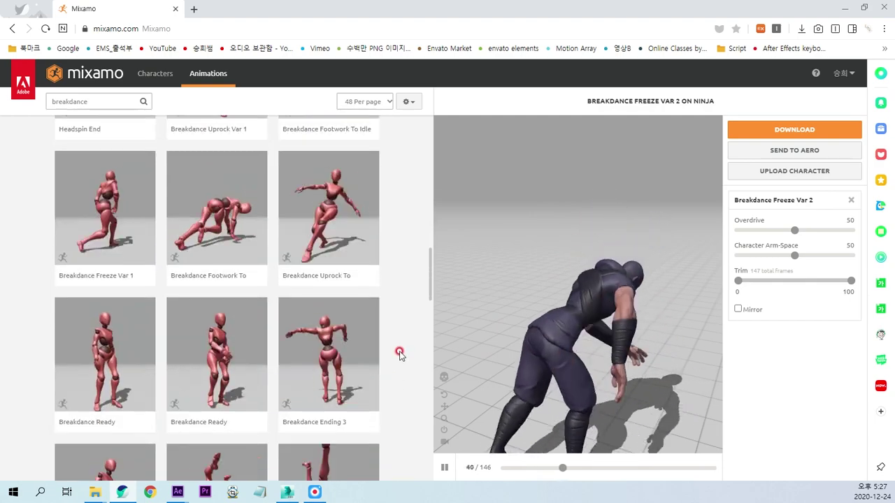
scroll(403, 385, down, 2)
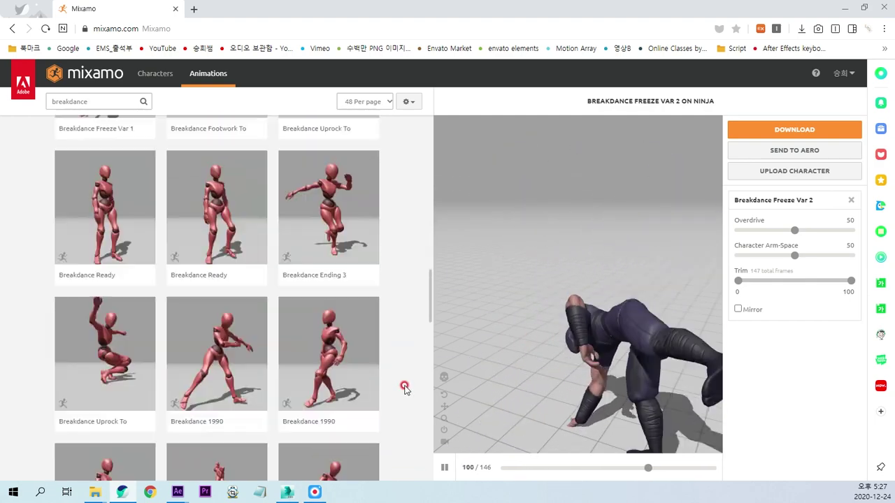
scroll(399, 401, down, 5)
scroll(398, 402, down, 1)
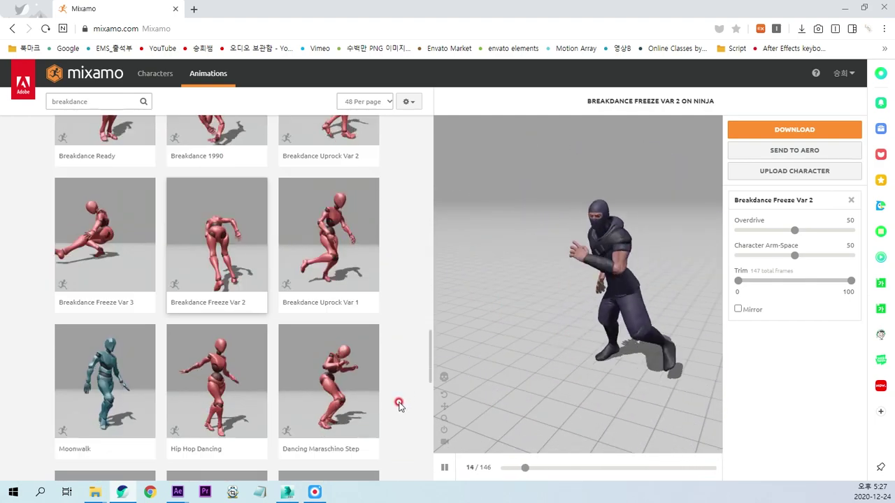
scroll(391, 428, down, 4)
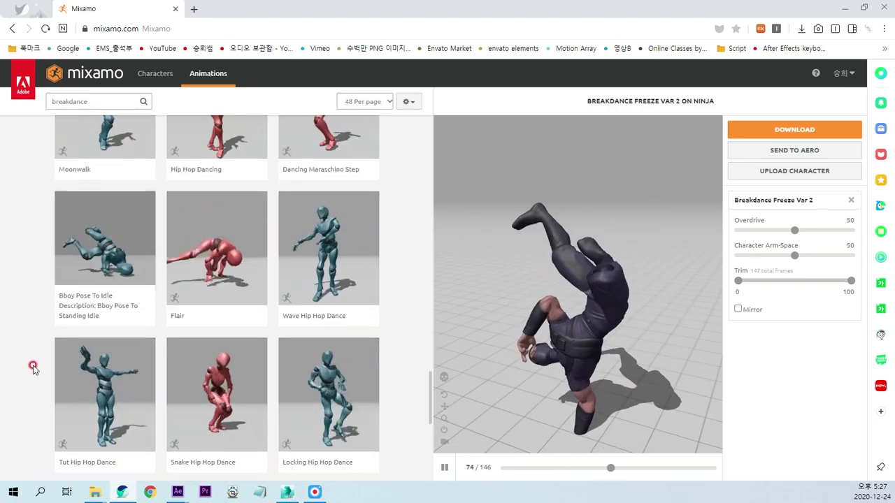
scroll(6, 403, down, 2)
scroll(12, 405, down, 3)
click(88, 269)
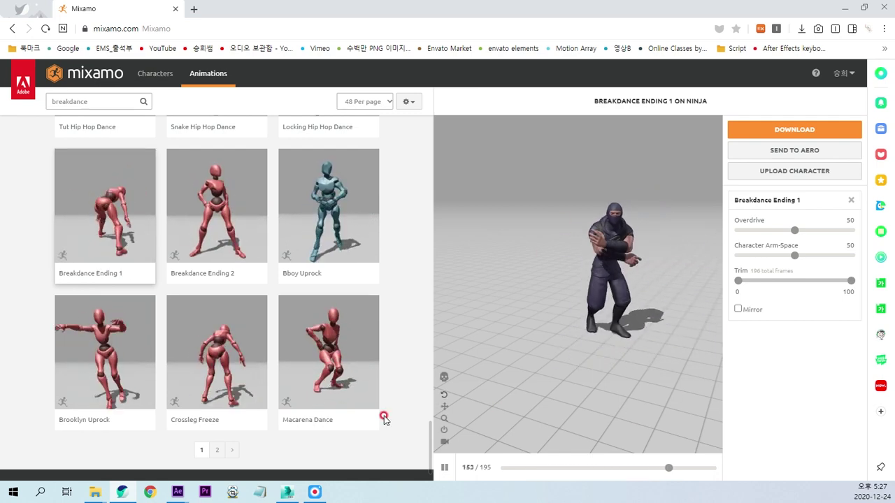
Try Macarena Dance on the Ninja, then switch back to Breakdance Ending 1
click(329, 390)
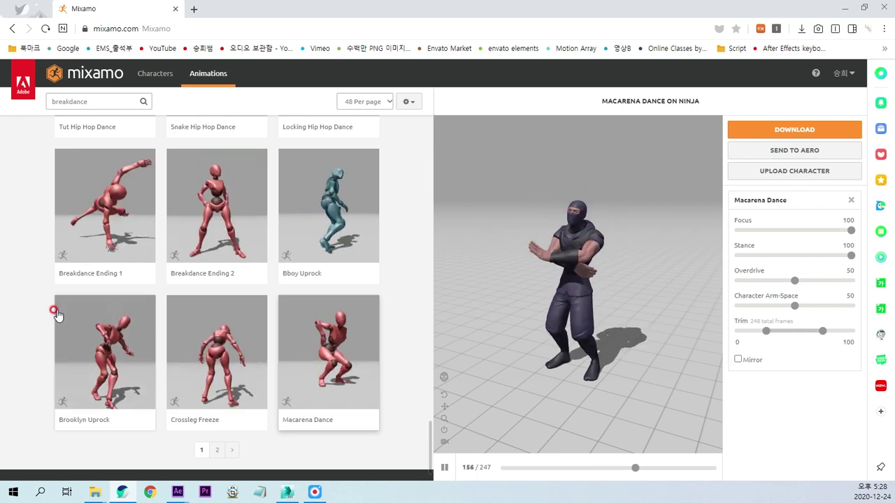
click(115, 219)
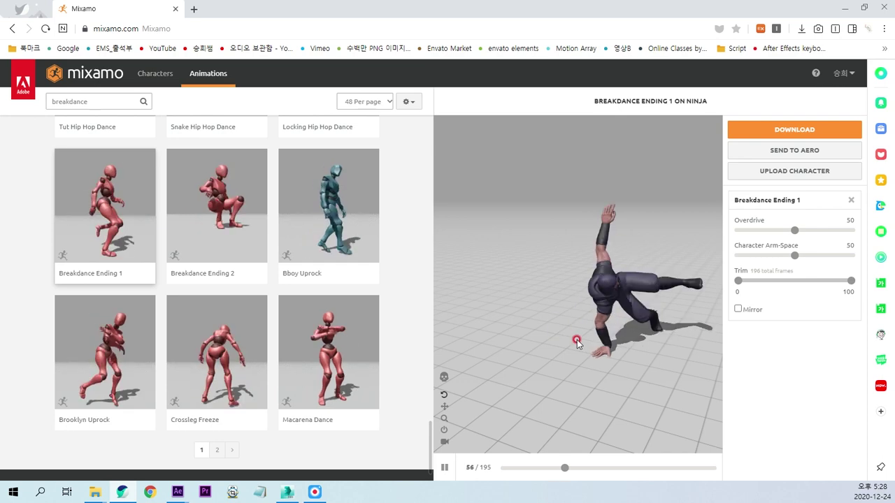
Download Breakdance Ending 1 as FBX Binary with skin at 30 fps, then switch to 3ds Max 2016
click(797, 127)
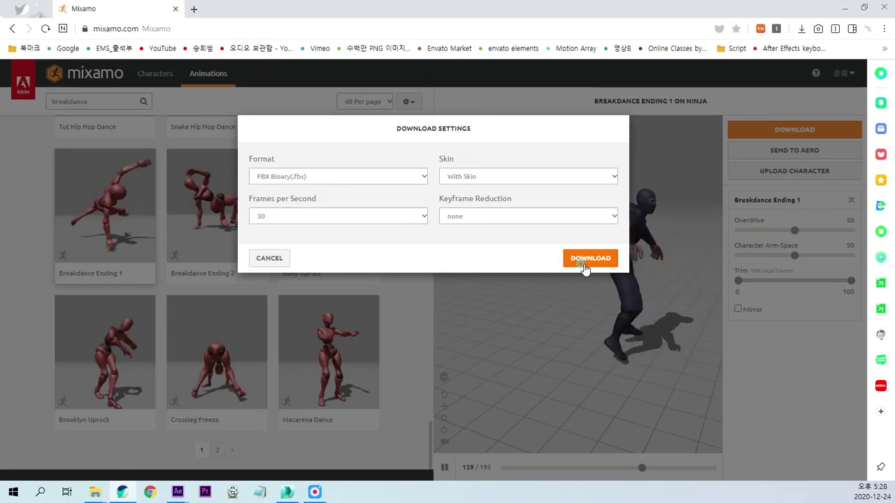
click(585, 260)
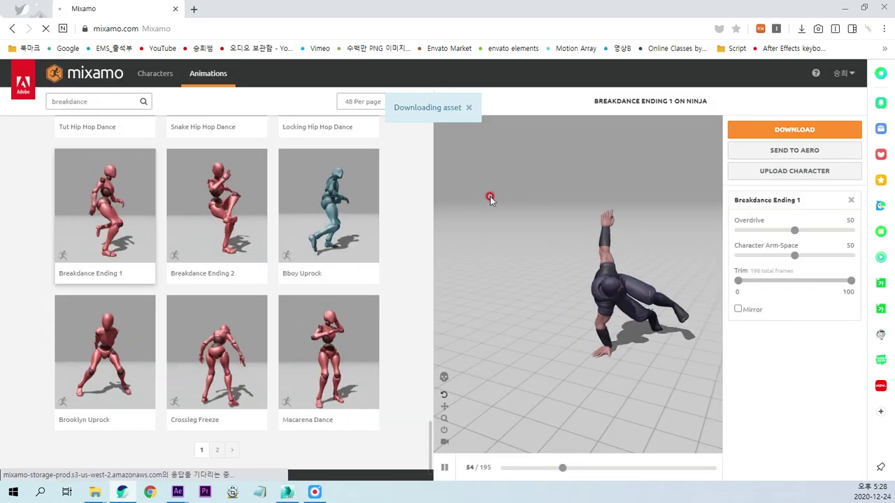
click(451, 160)
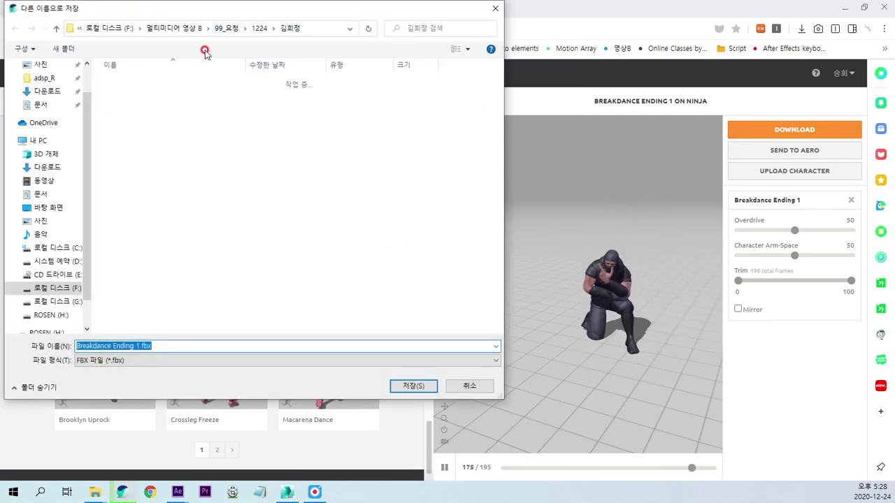
drag(224, 8, 0, 175)
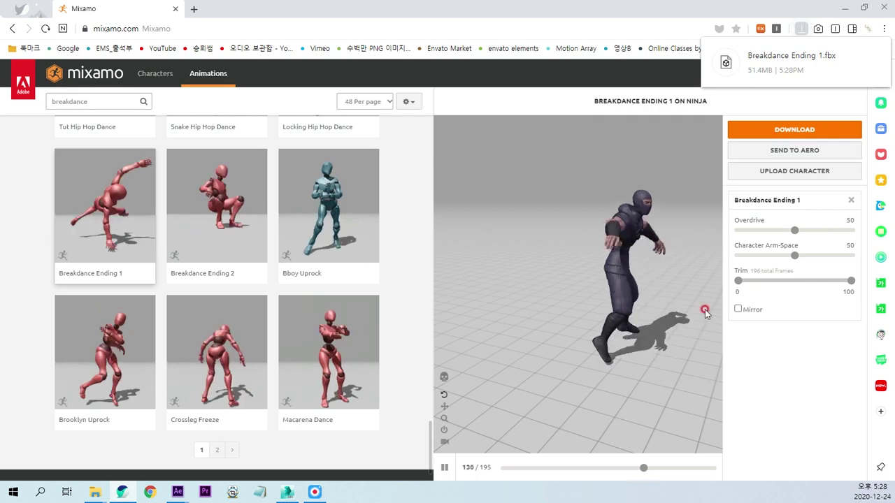
click(289, 492)
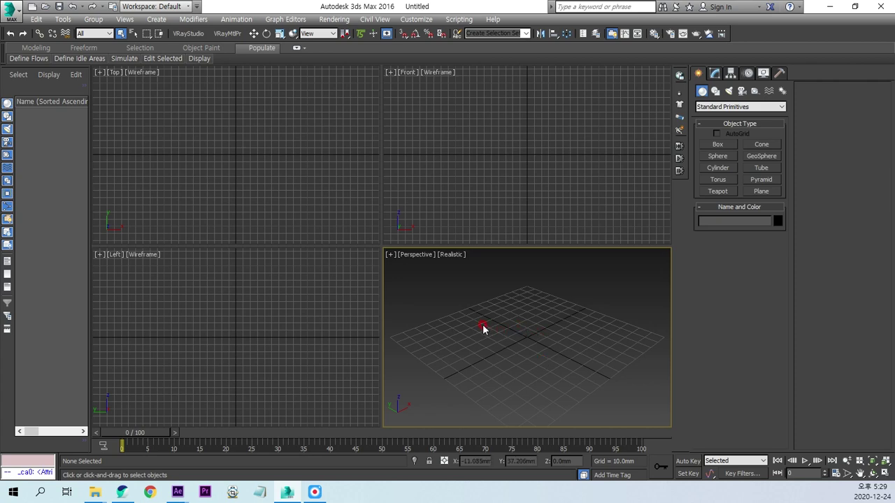
Import Breakdance Ending 1.fbx into the empty scene, accepting the default FBX import settings
click(14, 12)
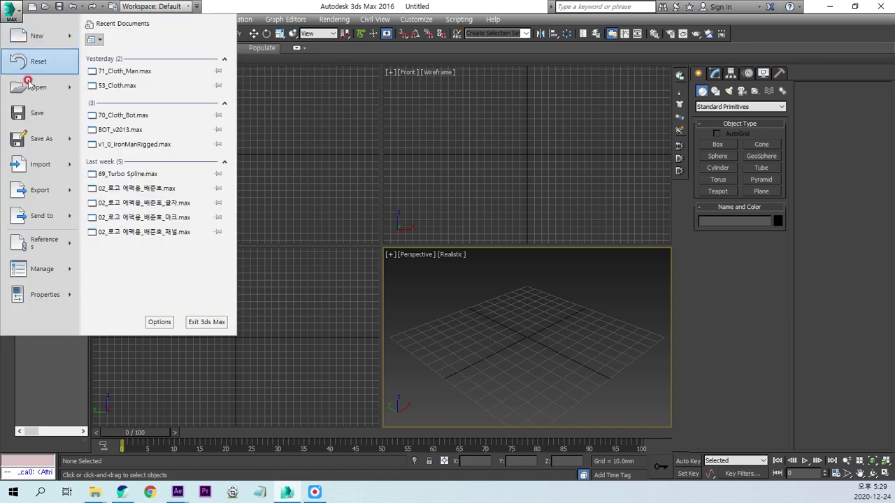
mouse_move(42, 165)
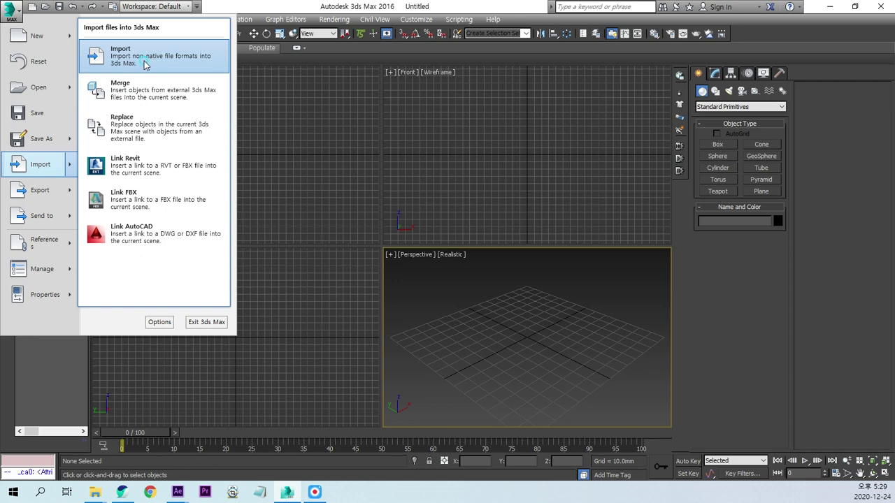
click(145, 64)
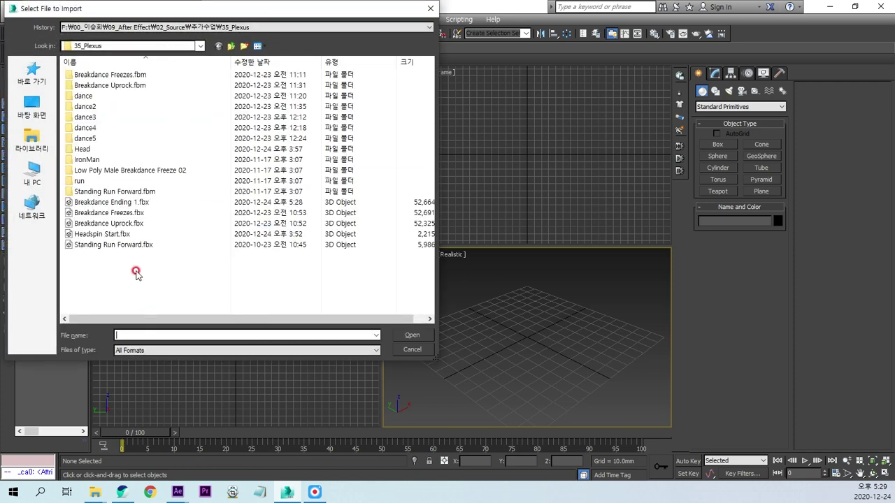
click(125, 202)
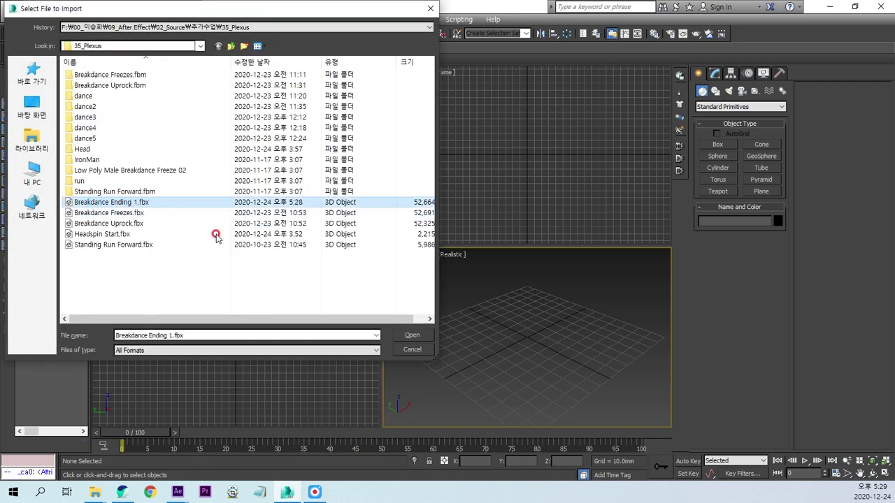
click(412, 335)
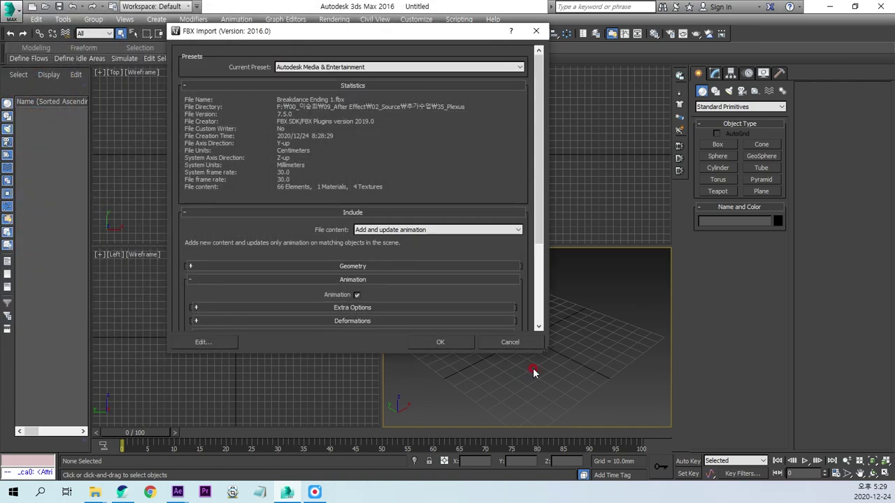
click(441, 342)
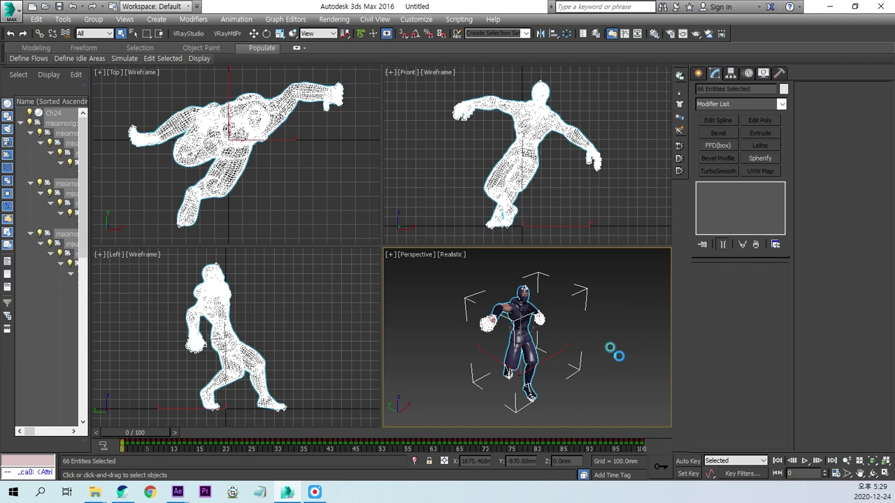
Maximize the Perspective view, play the breakdance animation, scrub to frame 100, and open Time Configuration
click(617, 359)
key(alt+w)
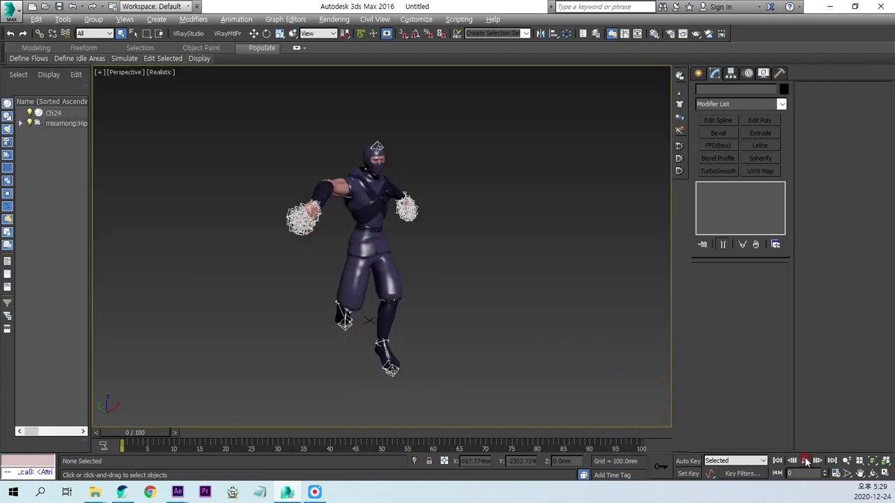
click(805, 460)
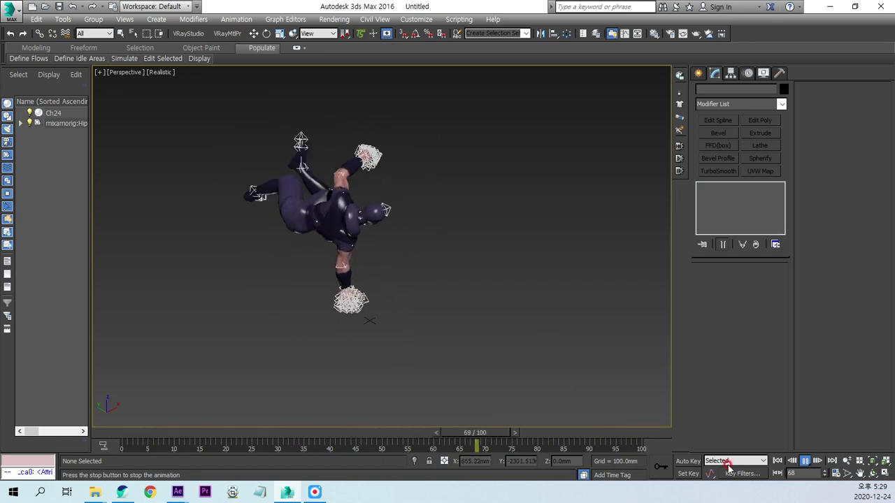
click(564, 432)
drag(595, 434, 684, 438)
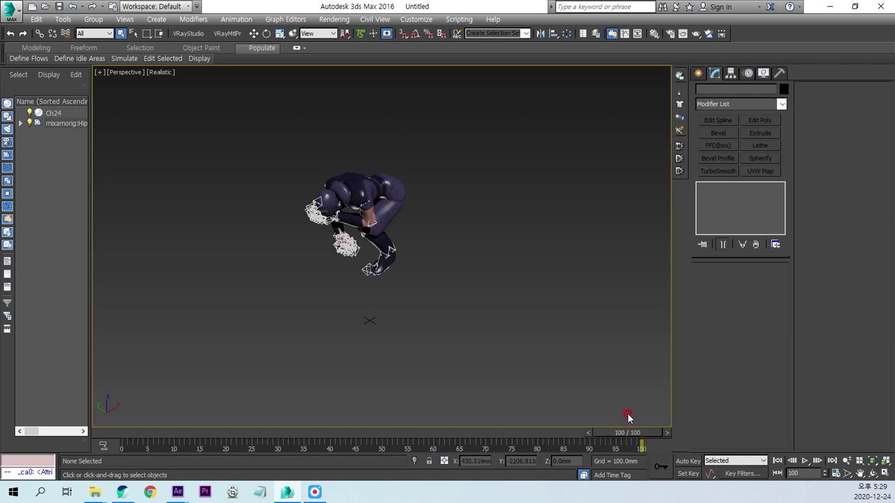
click(792, 473)
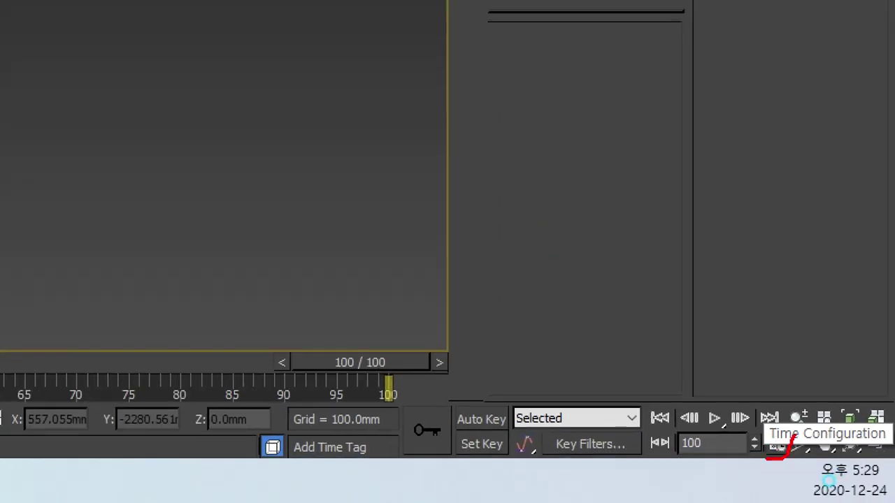
click(776, 445)
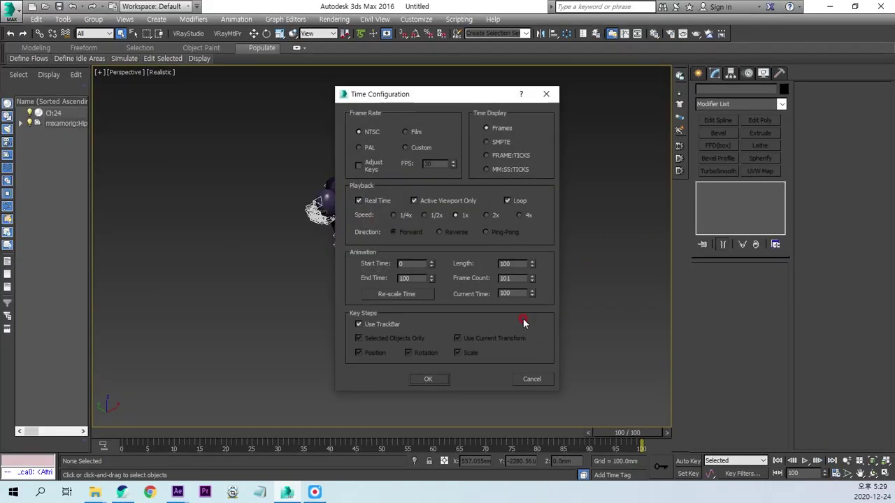
Check the 100-frame End Time, cancel Time Configuration, and return the animation to frame 0
drag(415, 278, 350, 282)
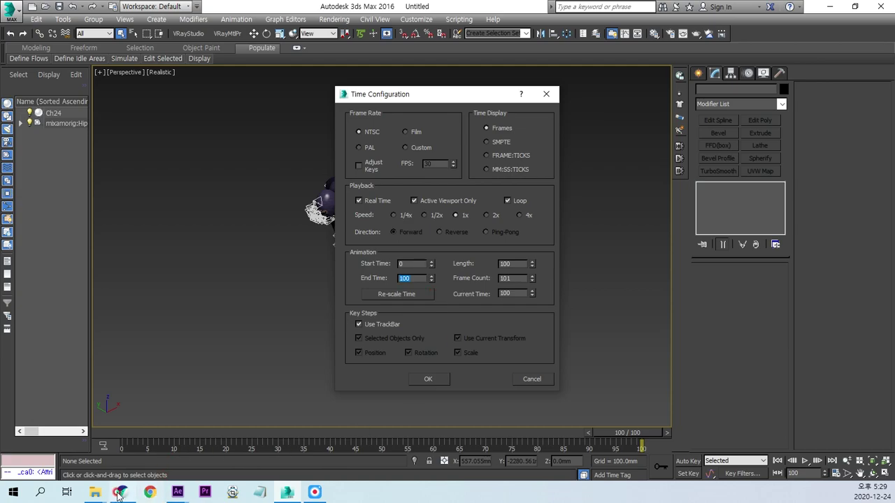
click(149, 492)
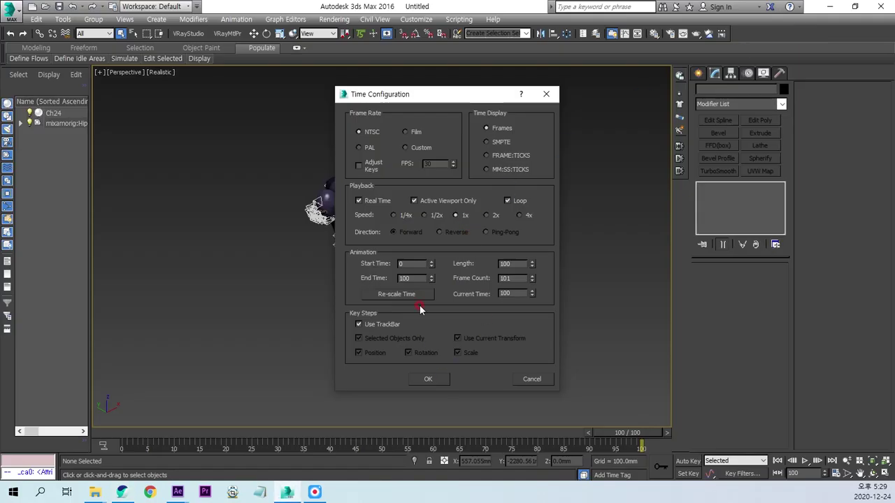
click(531, 380)
drag(647, 437, 133, 433)
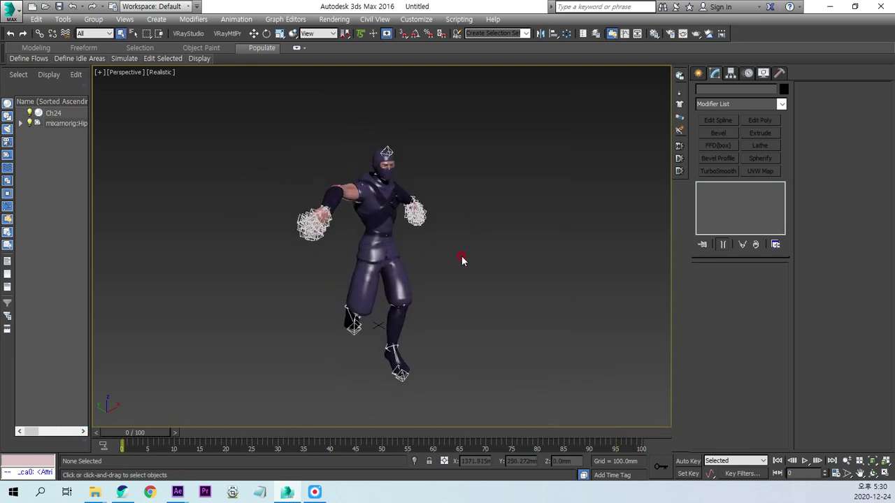
Show Edged Faces, orbit to a front view of the character, and select the Ch24 mesh
key(F4)
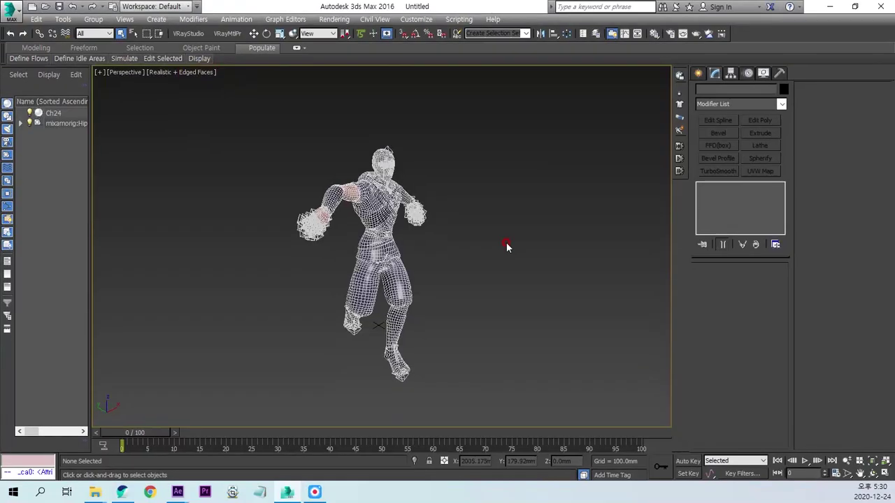
scroll(410, 226, up, 2)
scroll(350, 199, up, 2)
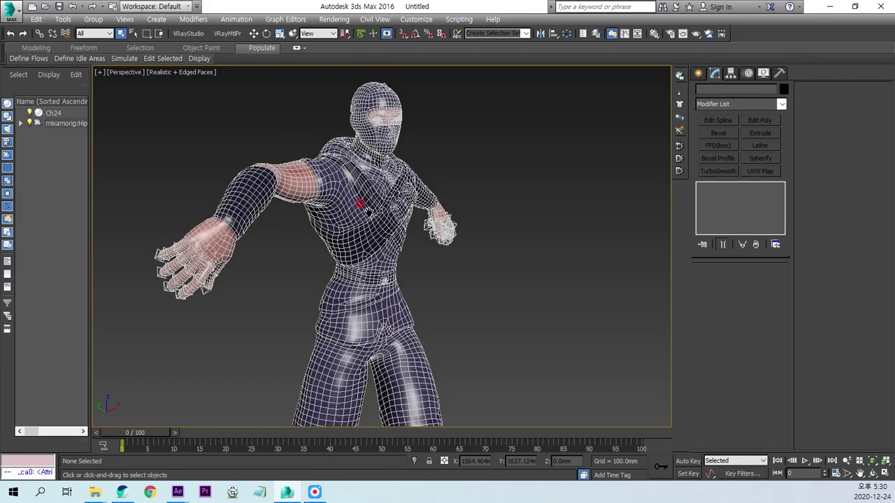
scroll(350, 213, up, 3)
scroll(411, 245, down, 3)
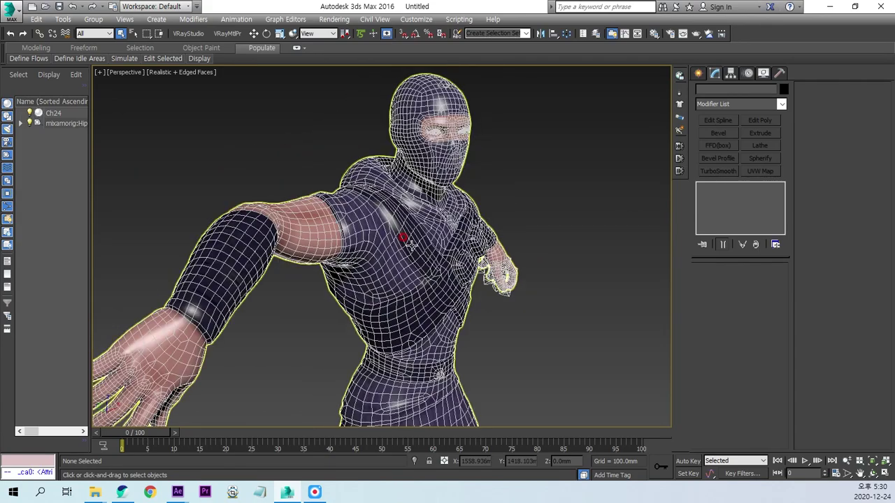
drag(419, 281, 508, 150)
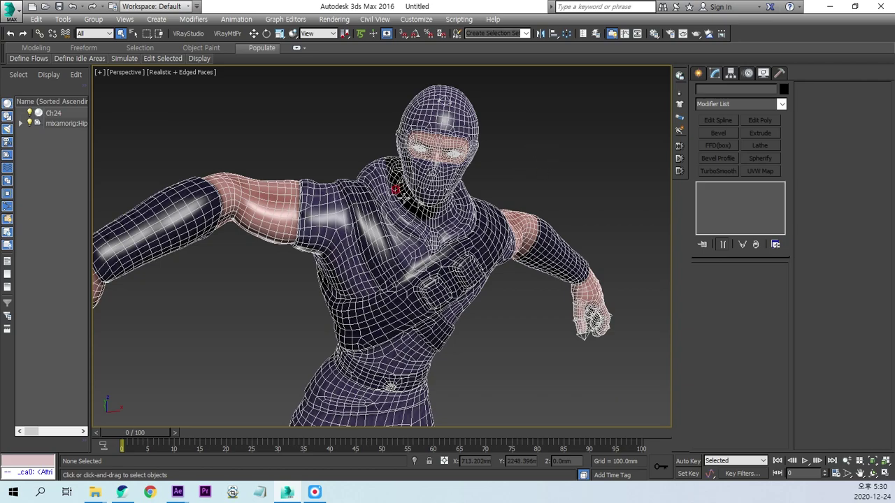
click(53, 114)
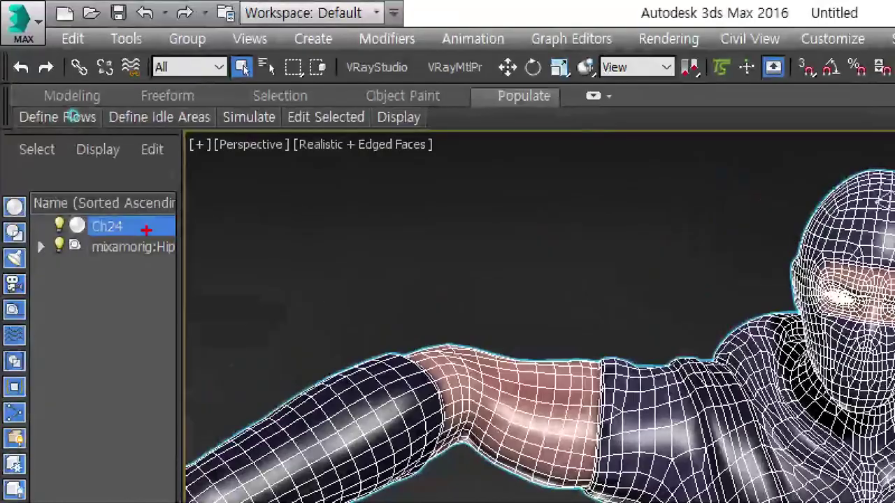
Add an Optimize modifier above Skin on Ch24 and select its Face Thresh value of 4.0
drag(74, 112, 85, 123)
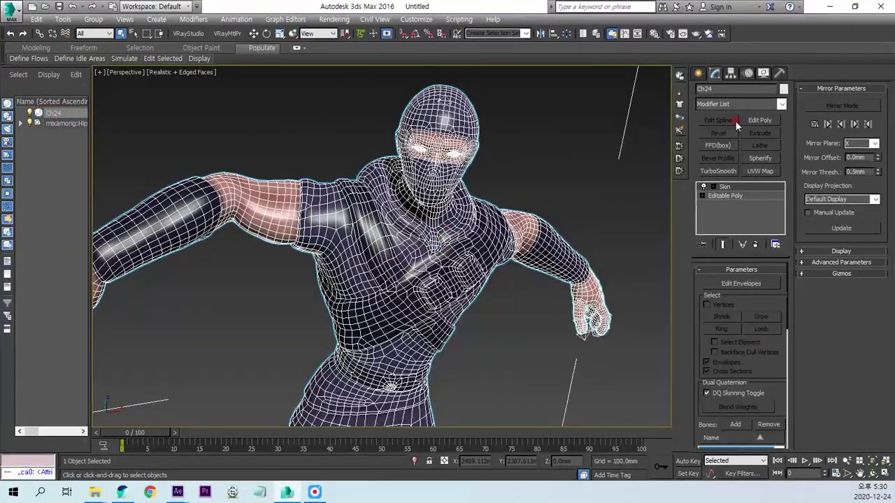
click(731, 105)
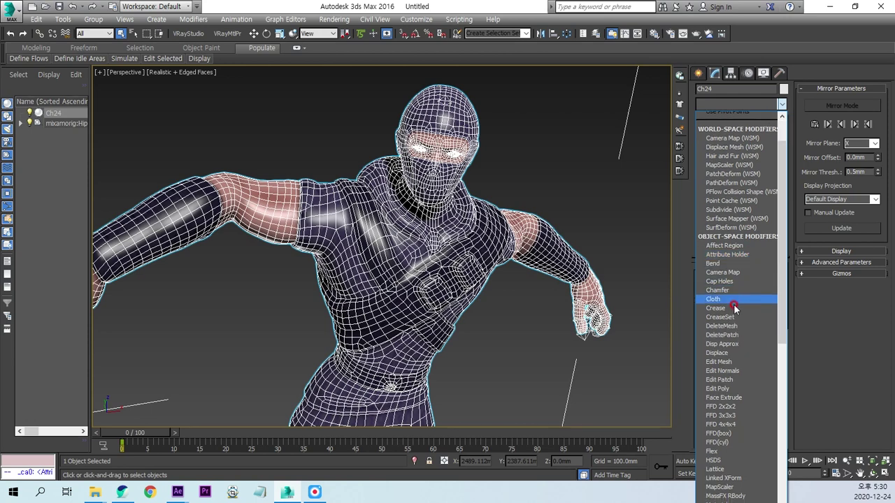
key(o)
click(720, 124)
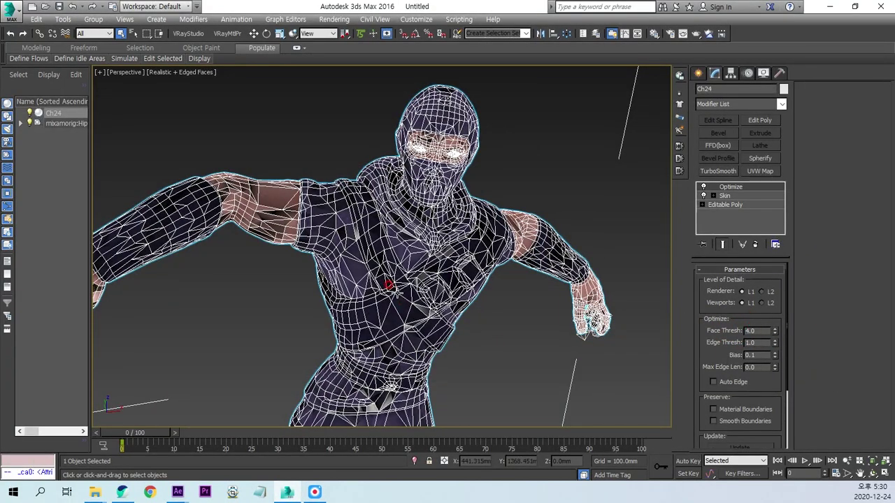
scroll(397, 297, up, 2)
double_click(760, 330)
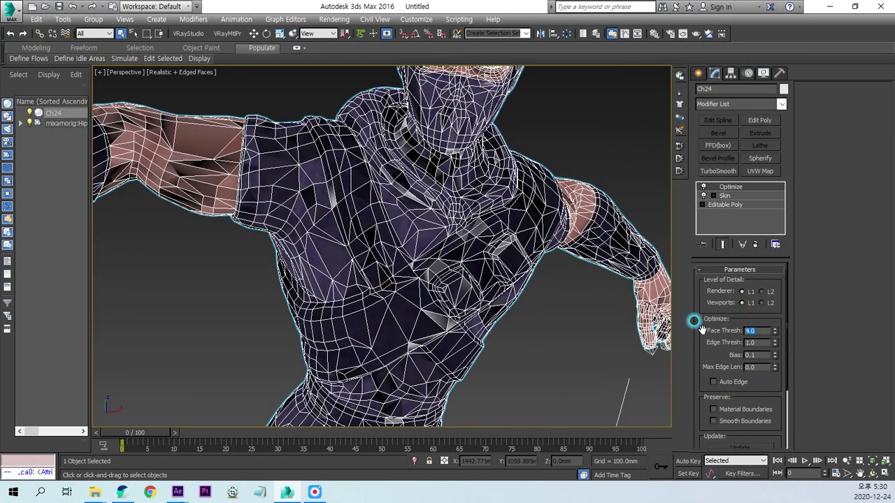
text(10)
Set the Optimize Face Thresh to 10.0 for a sparser Ninja mesh
key(Return)
scroll(568, 314, down, 3)
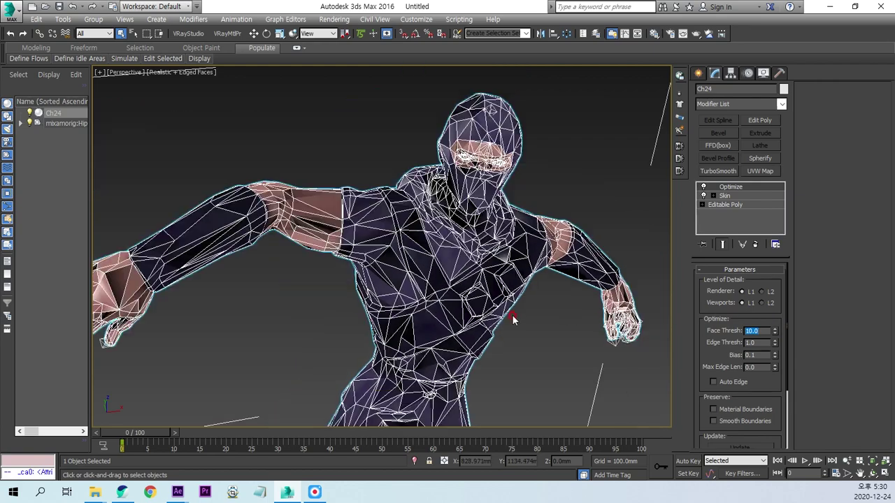
scroll(432, 188, up, 3)
scroll(431, 188, down, 2)
scroll(435, 273, down, 2)
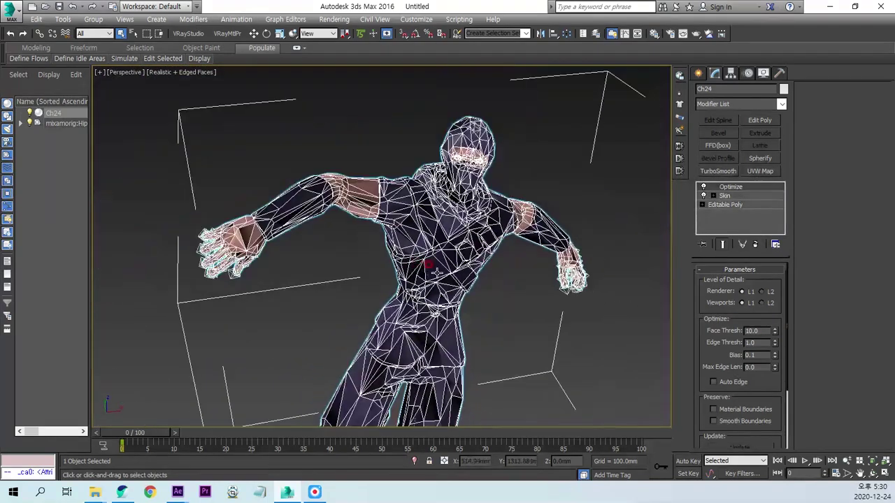
scroll(466, 290, up, 2)
Orbit and zoom to an upright front view of the character, then select the mixamorig:Hips root
drag(303, 222, 206, 202)
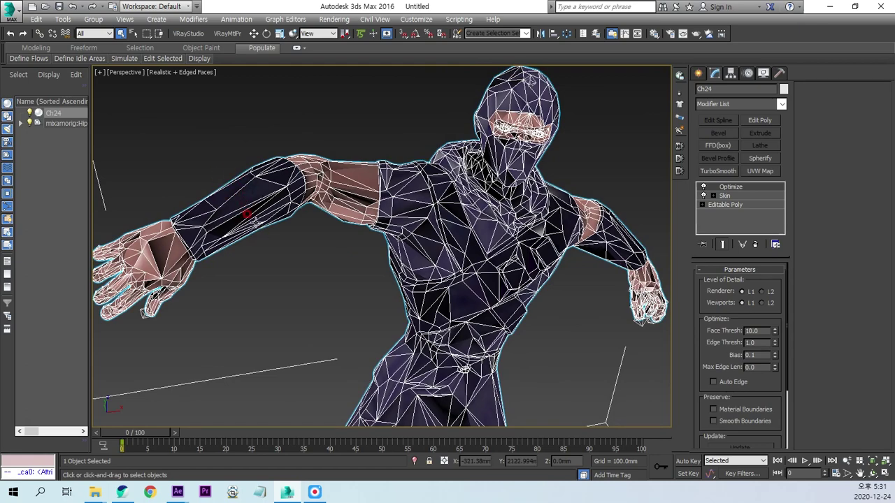
scroll(355, 250, down, 2)
drag(355, 250, 437, 341)
scroll(351, 296, up, 3)
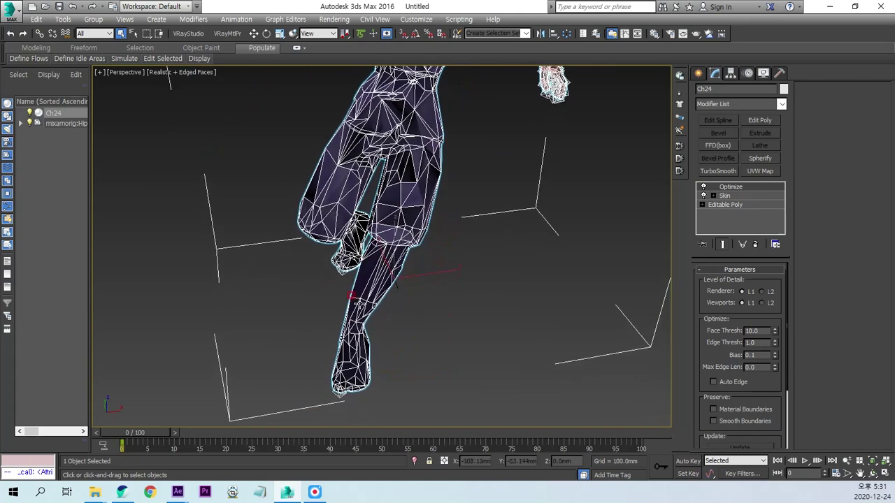
scroll(370, 272, up, 2)
scroll(461, 271, down, 3)
drag(469, 273, 441, 254)
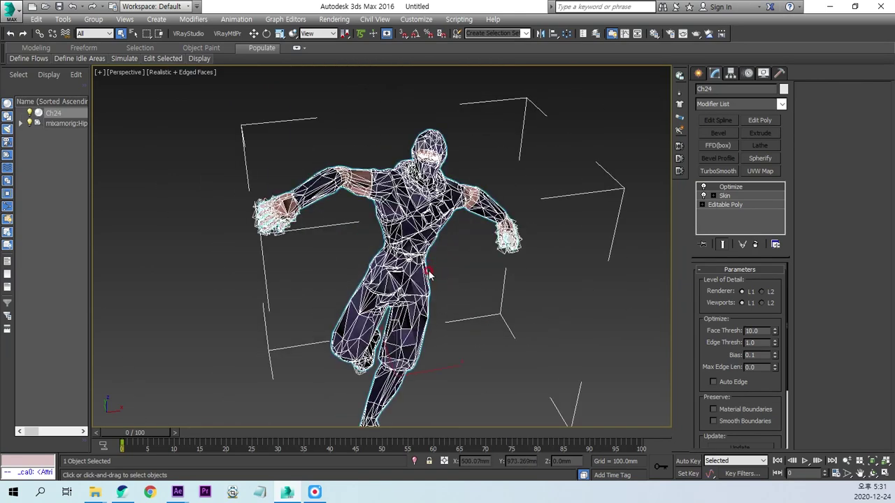
scroll(428, 275, up, 2)
scroll(418, 264, up, 2)
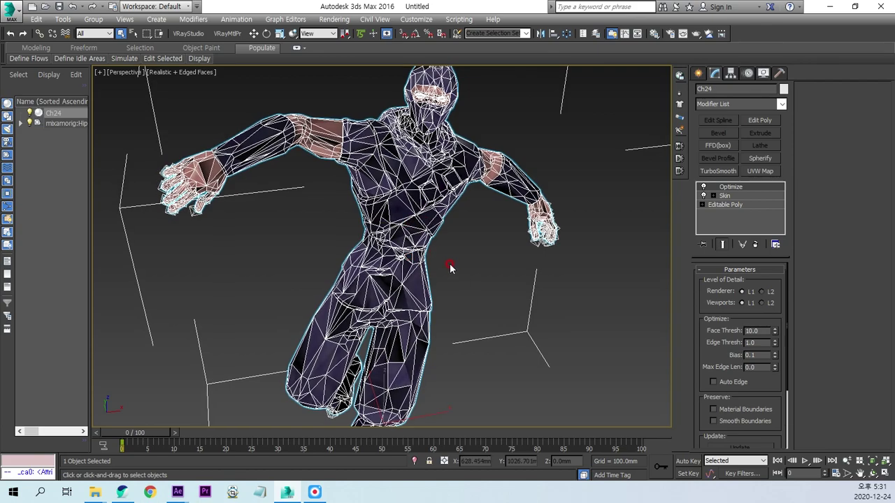
drag(449, 268, 431, 260)
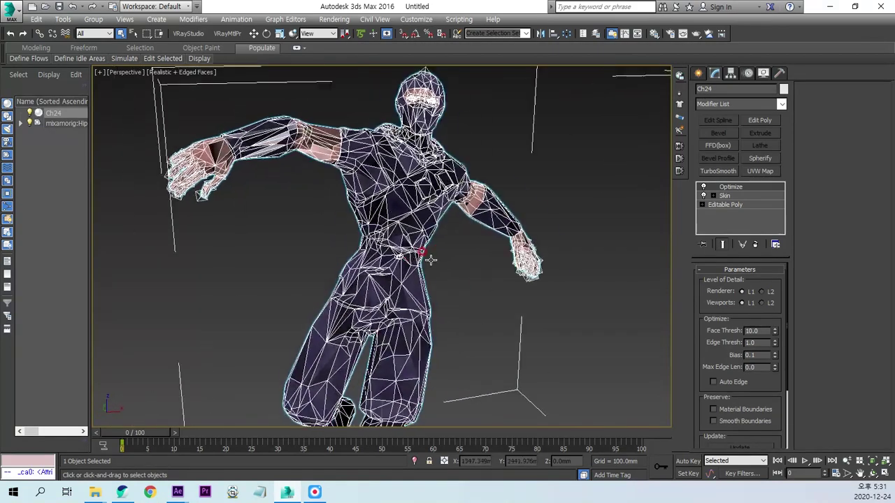
scroll(455, 256, down, 4)
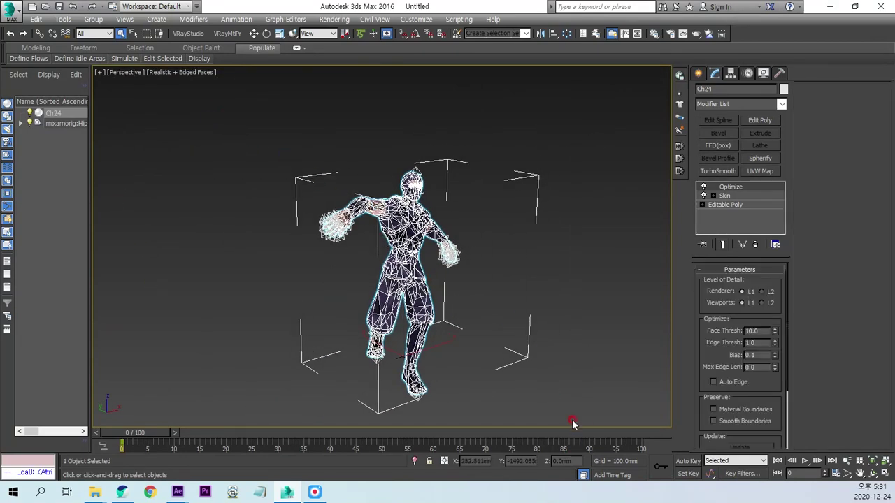
click(60, 124)
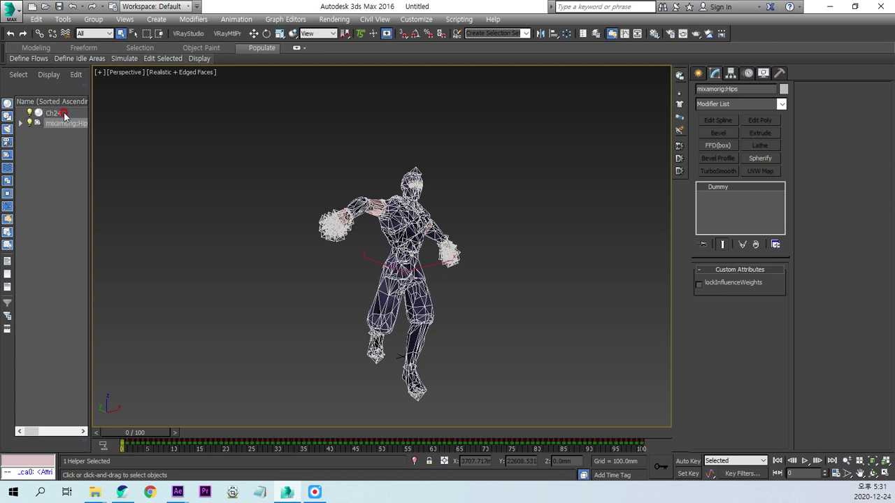
Add the Ch24 mesh to the mixamorig:Hips selection and run the exportobjseq.ms script
ctrl+click(56, 114)
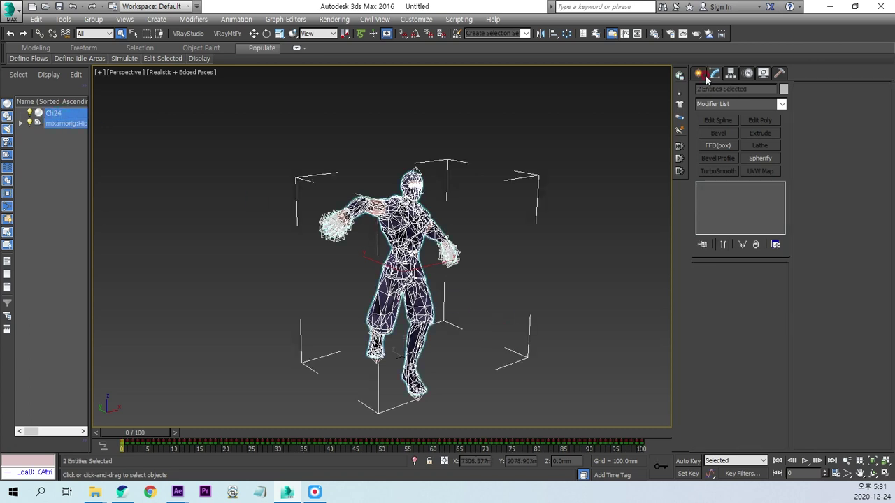
click(453, 19)
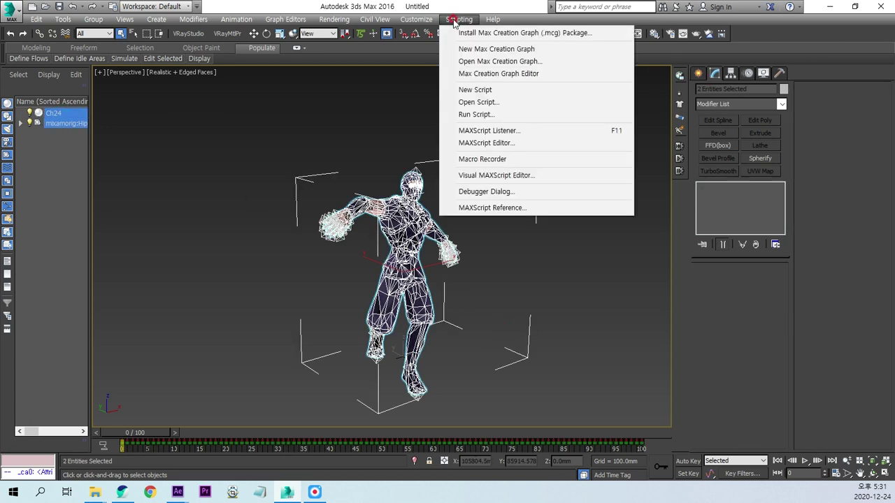
click(487, 114)
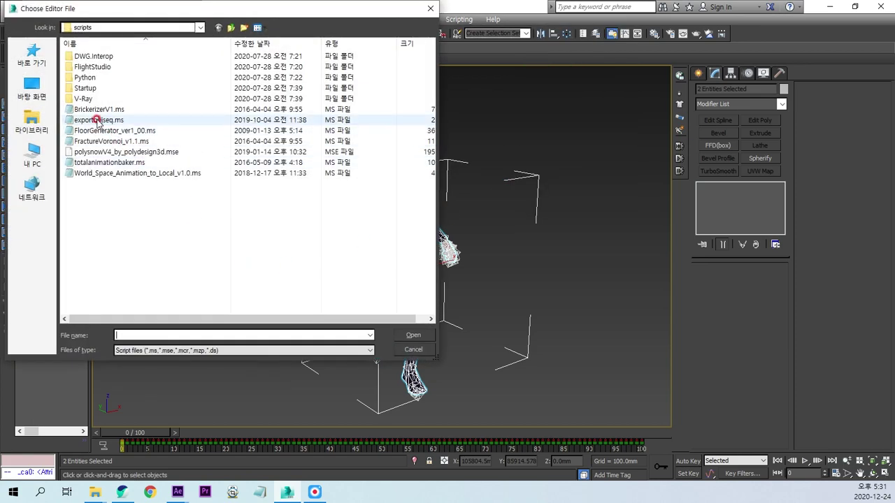
click(114, 121)
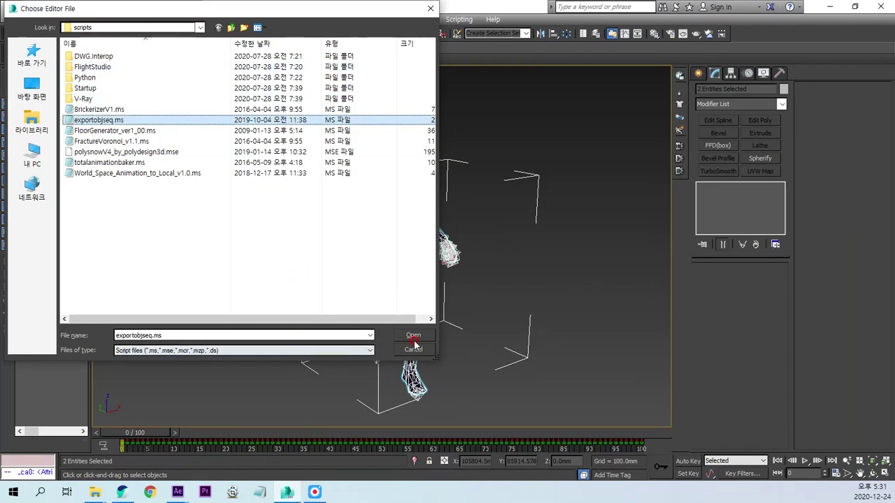
click(415, 341)
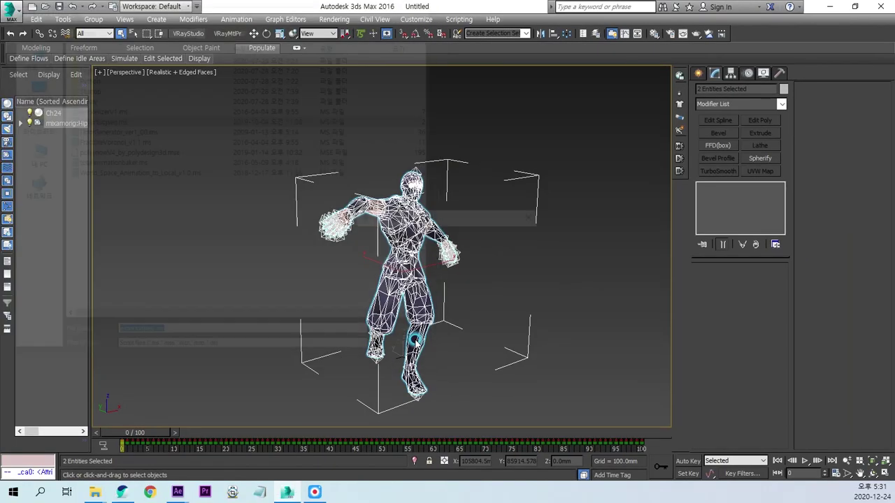
Point the OBJ Sequence Export to a new folder 'd' inside 35_Plexus, with file name 'd'
drag(566, 126, 545, 100)
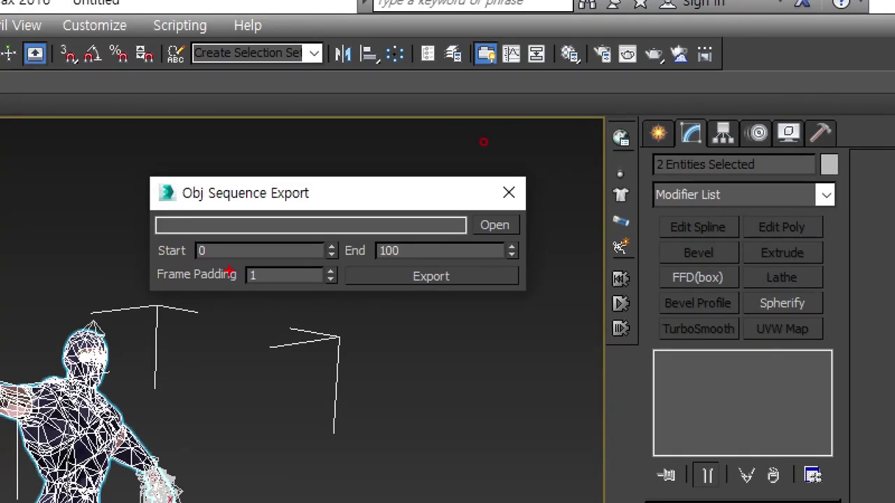
drag(231, 270, 225, 241)
drag(208, 207, 267, 207)
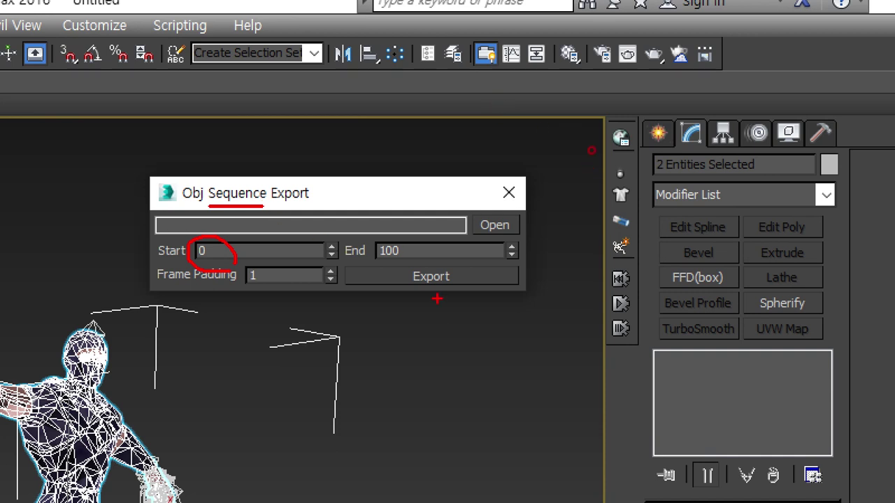
drag(506, 202, 517, 210)
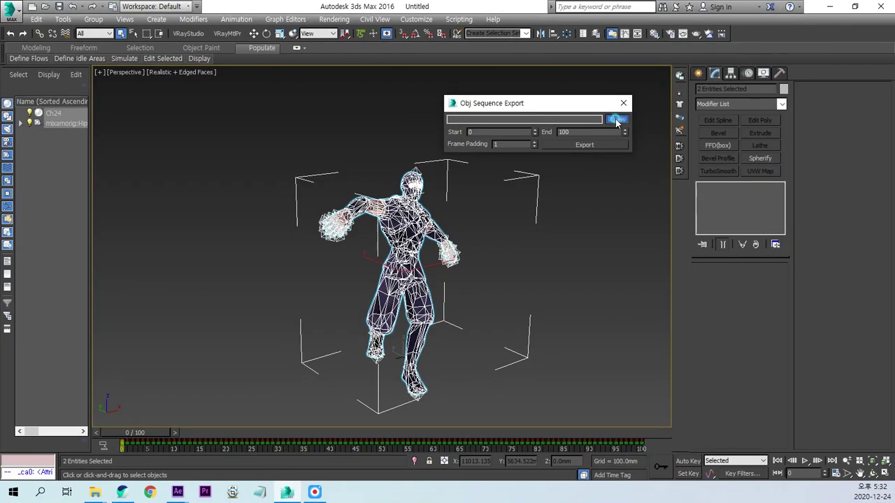
click(616, 120)
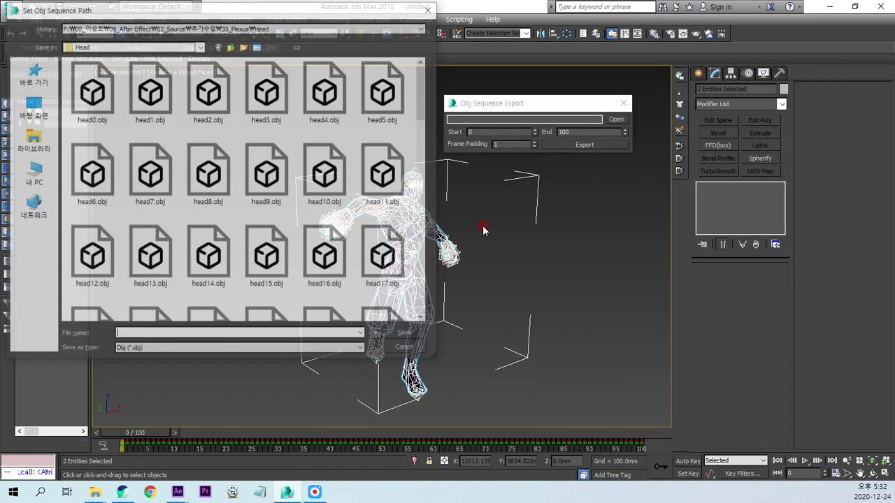
click(231, 46)
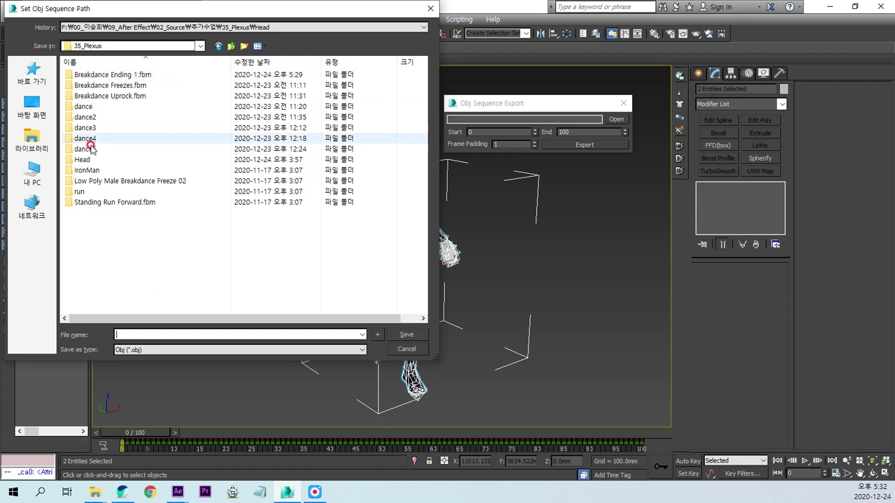
click(243, 46)
text(d)
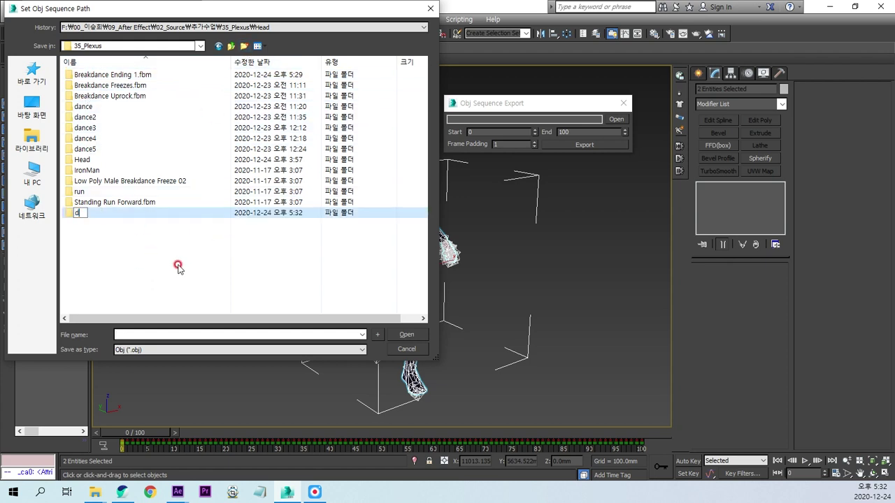
double_click(79, 213)
click(126, 334)
text(d)
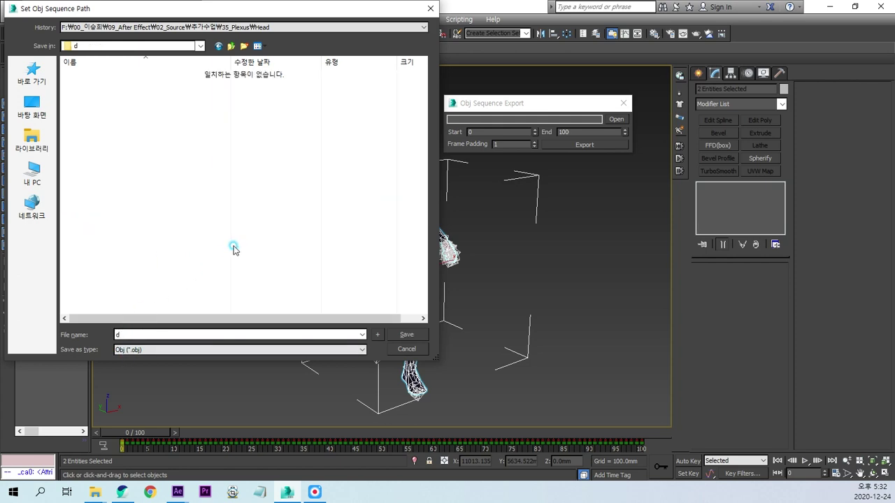
click(417, 335)
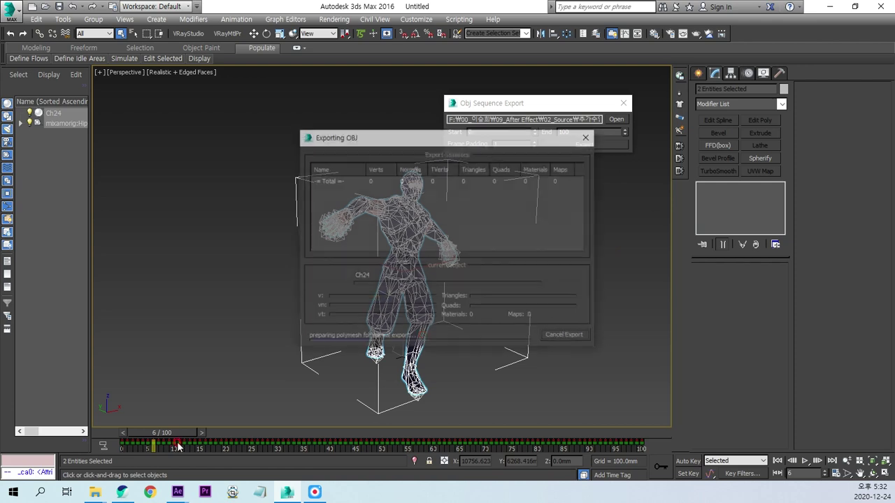
Bring up the d folder window to watch the d0–d4 .obj and .mtl files appear
mouse_move(95, 492)
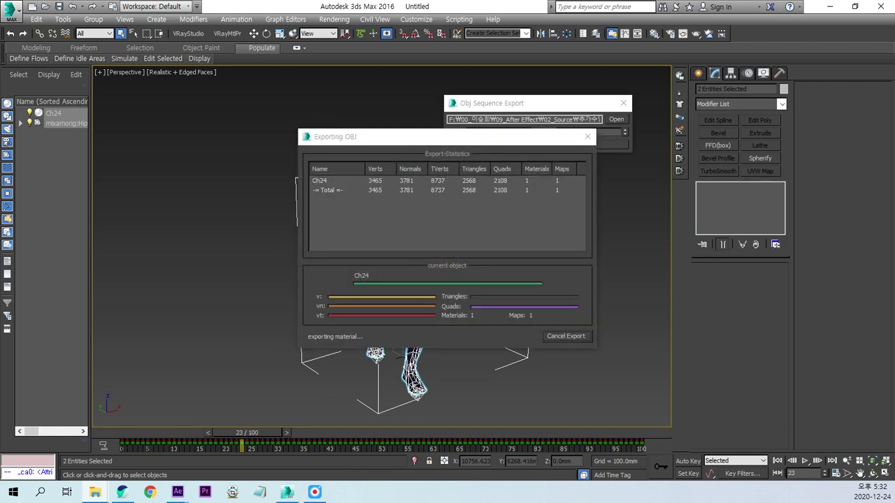
click(95, 492)
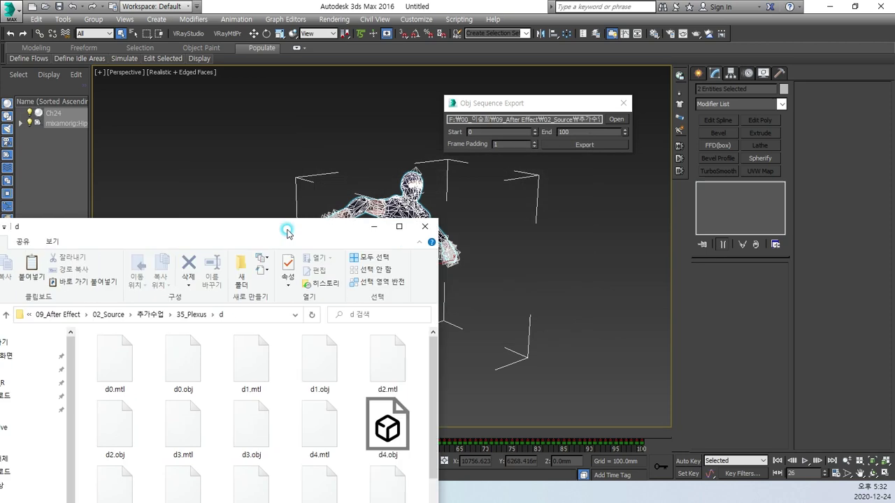
Scroll through the d folder to confirm new OBJ and MTL frame files keep arriving
drag(280, 226, 646, 24)
drag(846, 252, 844, 413)
scroll(641, 376, down, 2)
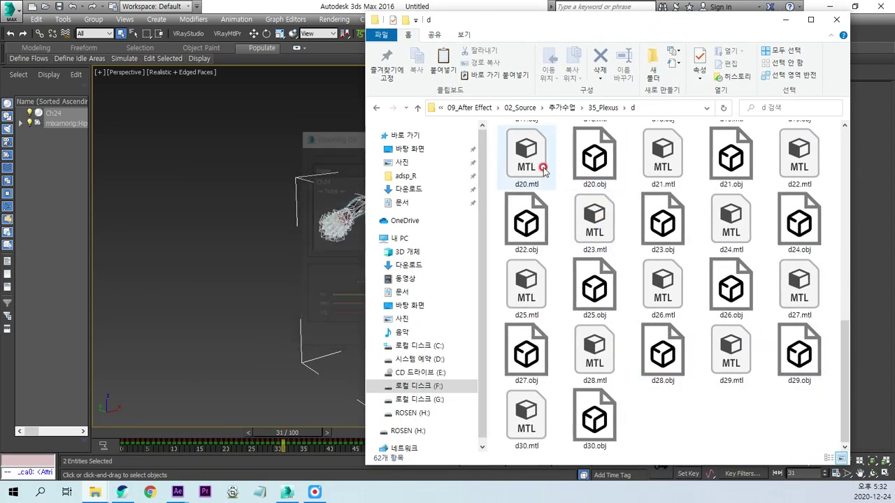
scroll(741, 380, down, 1)
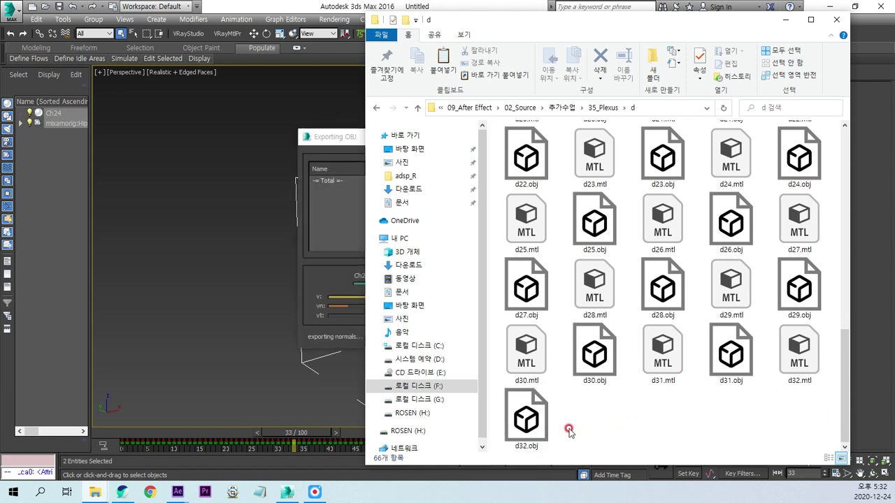
scroll(670, 185, down, 1)
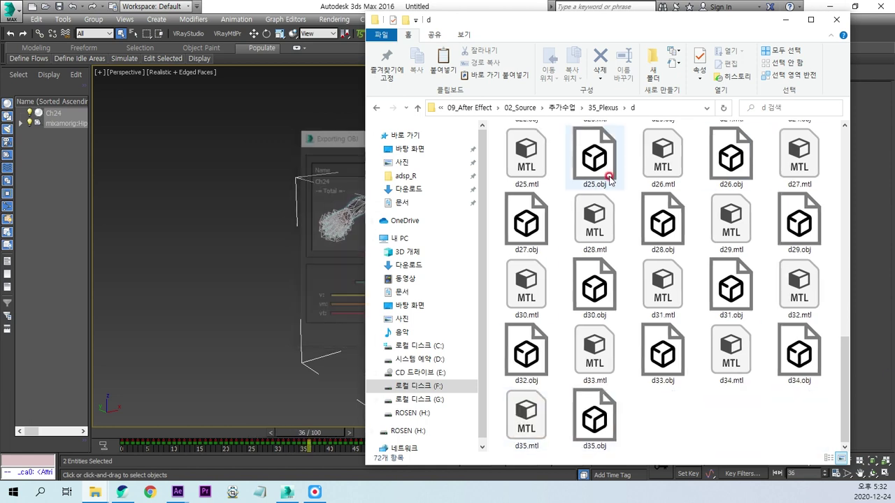
scroll(659, 294, down, 1)
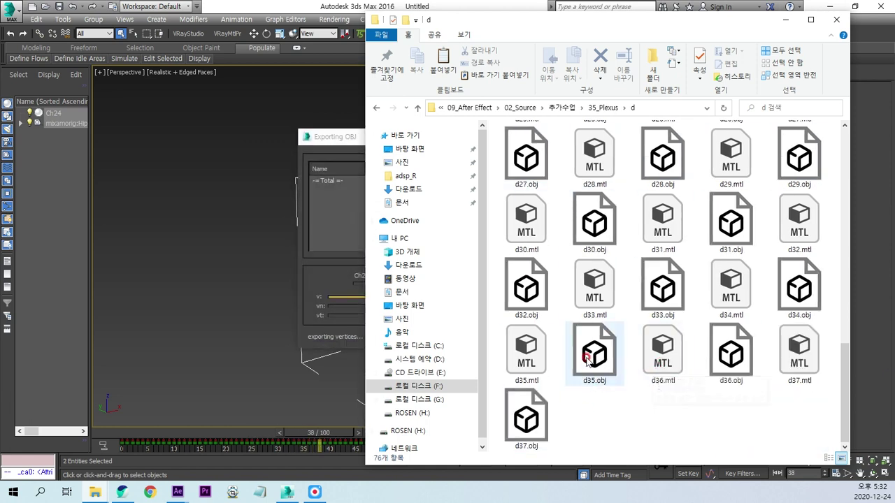
scroll(664, 359, down, 1)
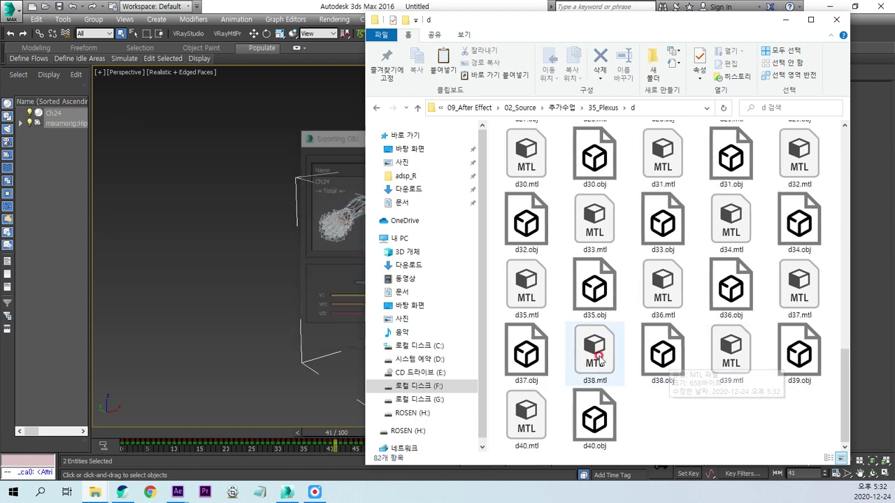
scroll(634, 342, down, 1)
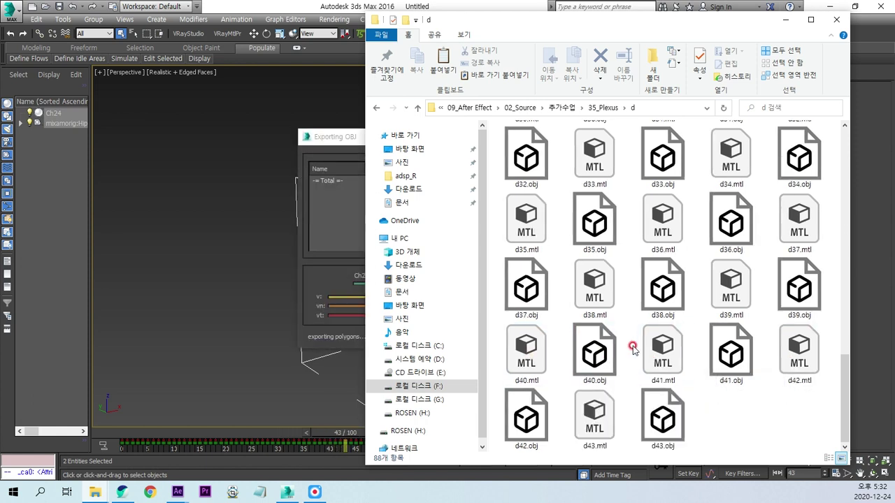
scroll(632, 349, down, 1)
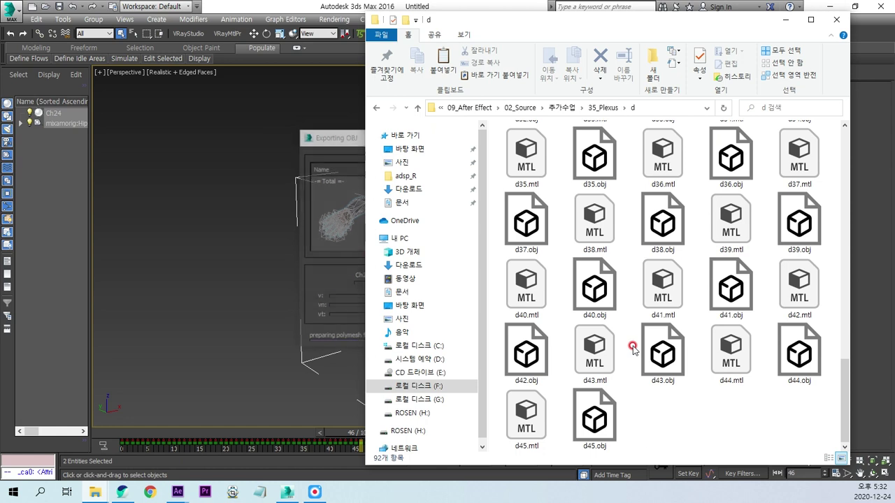
scroll(632, 347, down, 1)
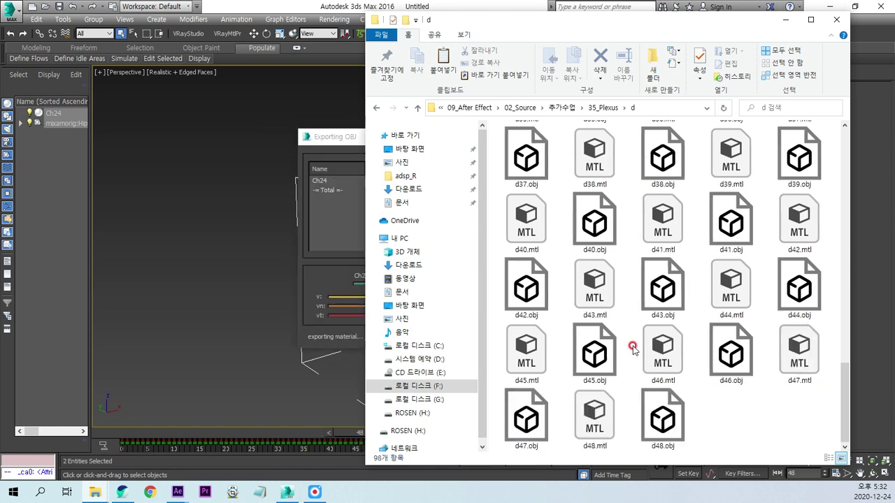
scroll(633, 347, down, 1)
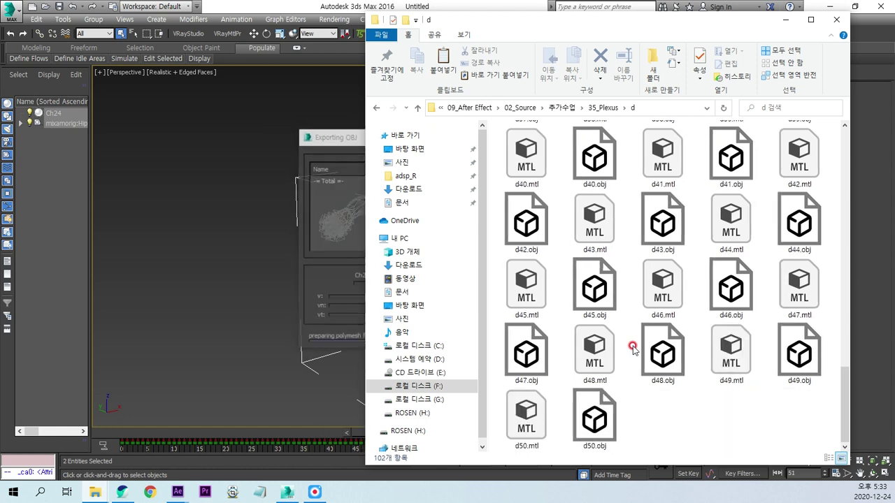
scroll(632, 348, down, 1)
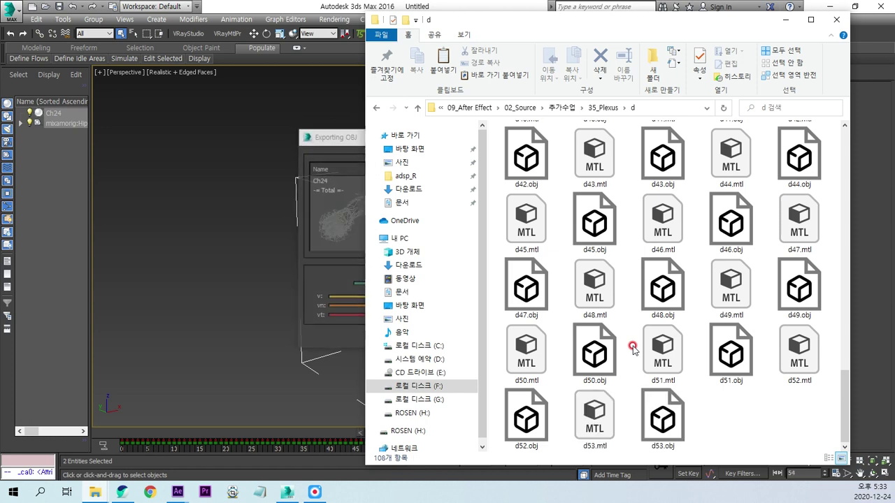
scroll(632, 348, down, 1)
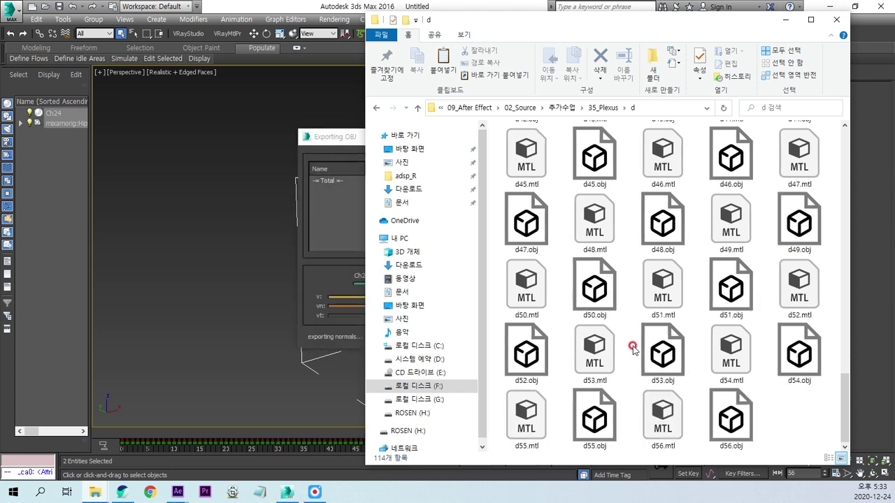
scroll(633, 347, down, 1)
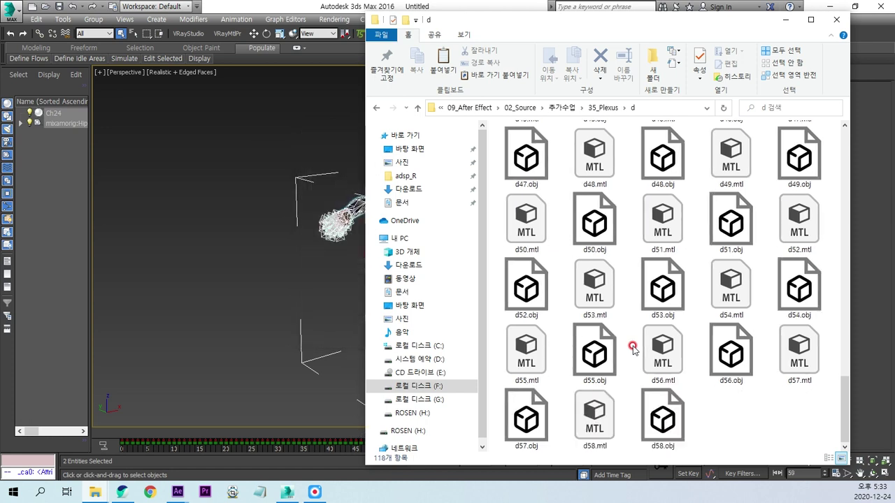
scroll(632, 347, down, 1)
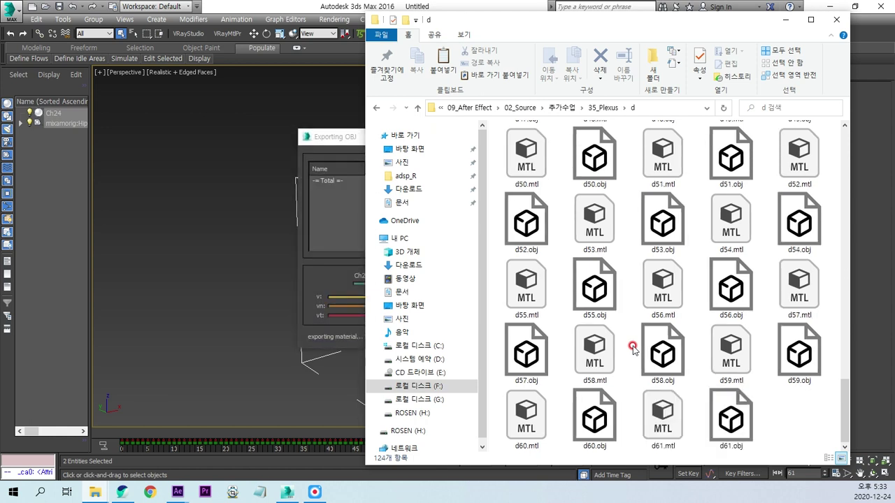
scroll(632, 348, down, 1)
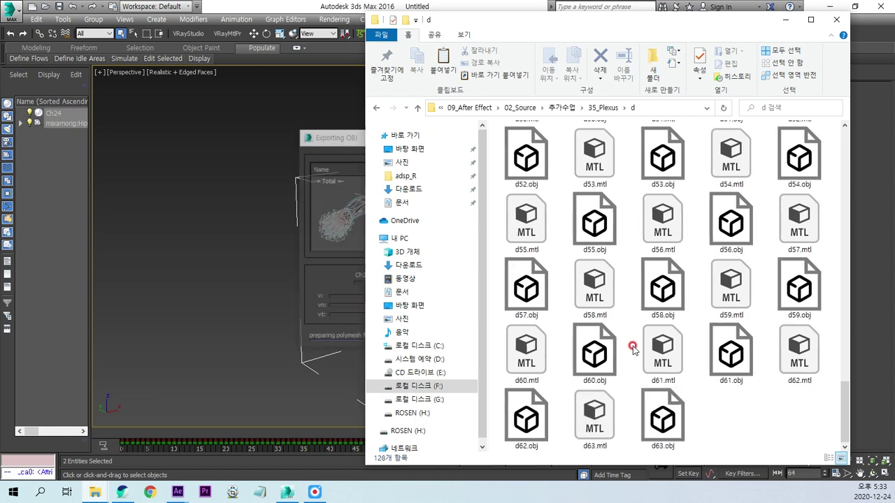
scroll(633, 348, down, 1)
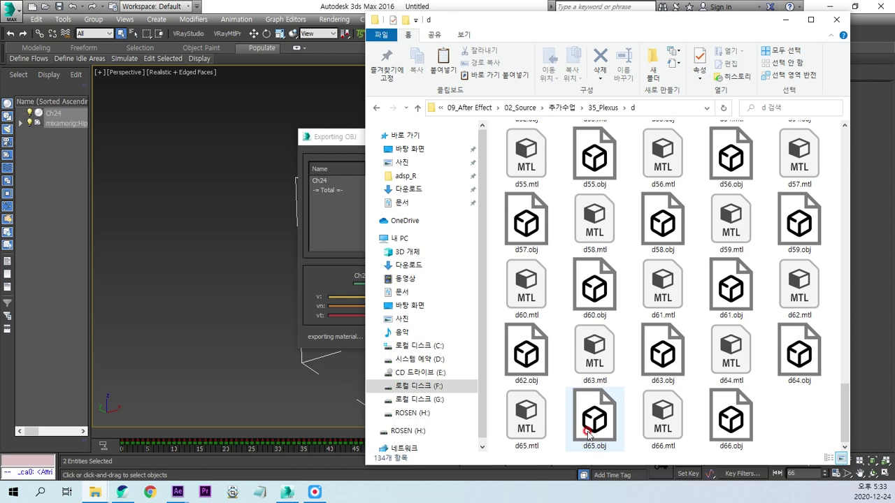
scroll(584, 433, down, 1)
Move the Explorer window aside and switch over to After Effects
mouse_move(604, 27)
mouse_down()
mouse_move(263, 33)
mouse_move(273, 28)
mouse_up()
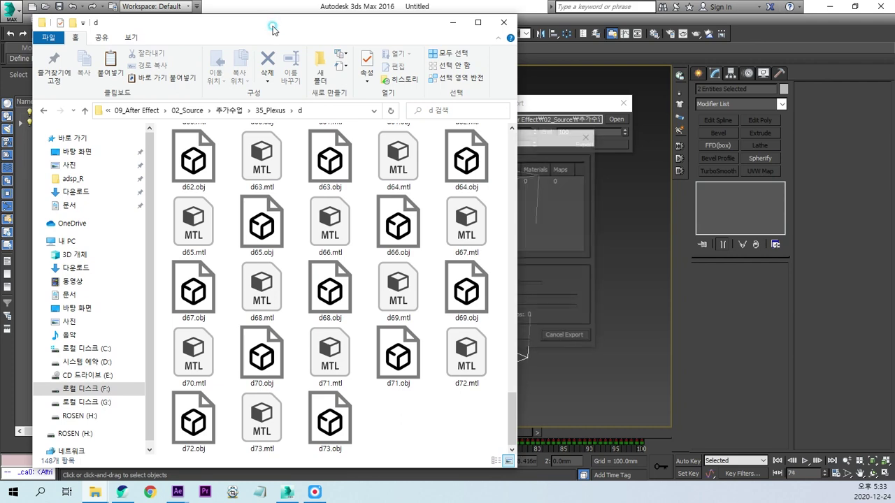
drag(273, 28, 55, 116)
click(645, 310)
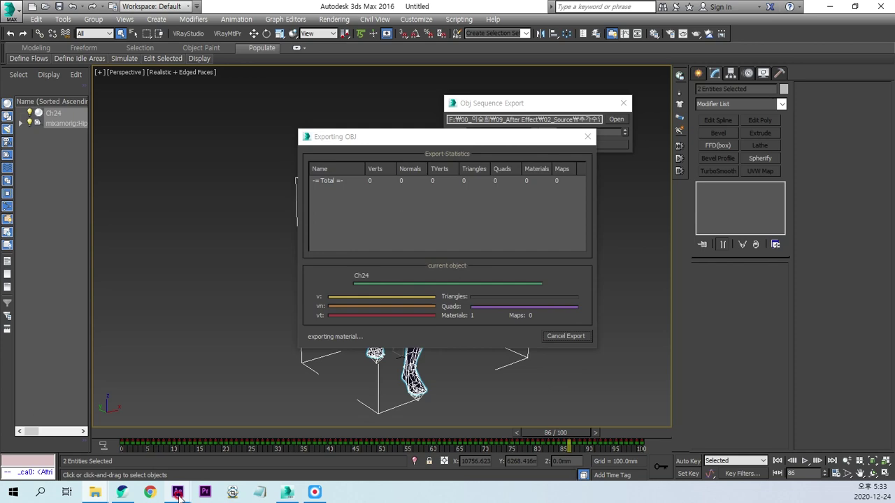
mouse_move(179, 495)
click(230, 436)
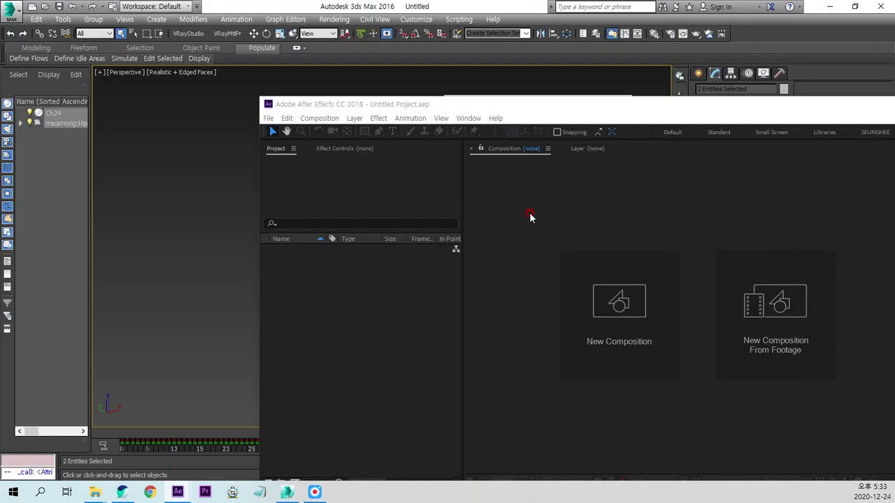
Maximize After Effects and create Comp 1 using the HDV/HDTV 720 29.97 preset (1280x720)
double_click(461, 107)
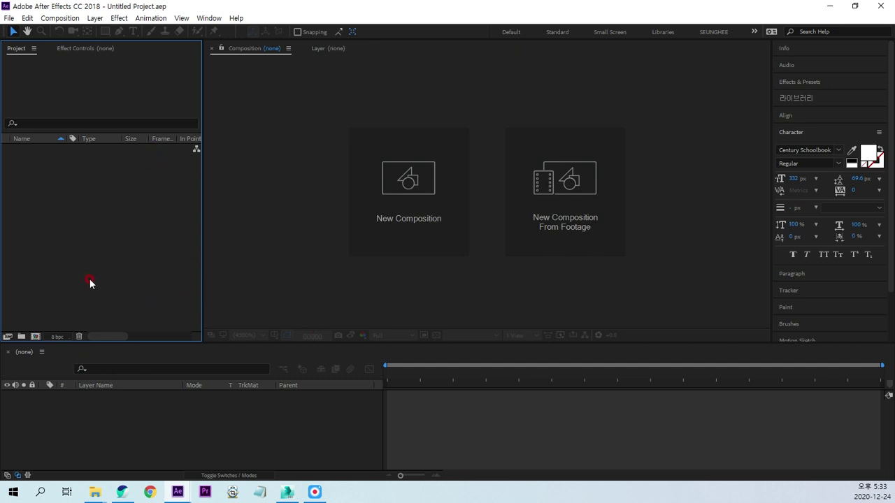
click(35, 337)
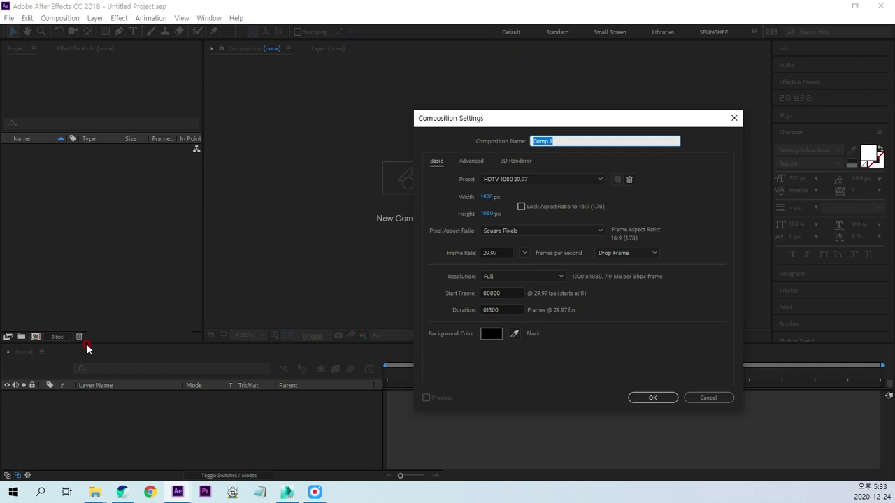
drag(543, 118, 376, 70)
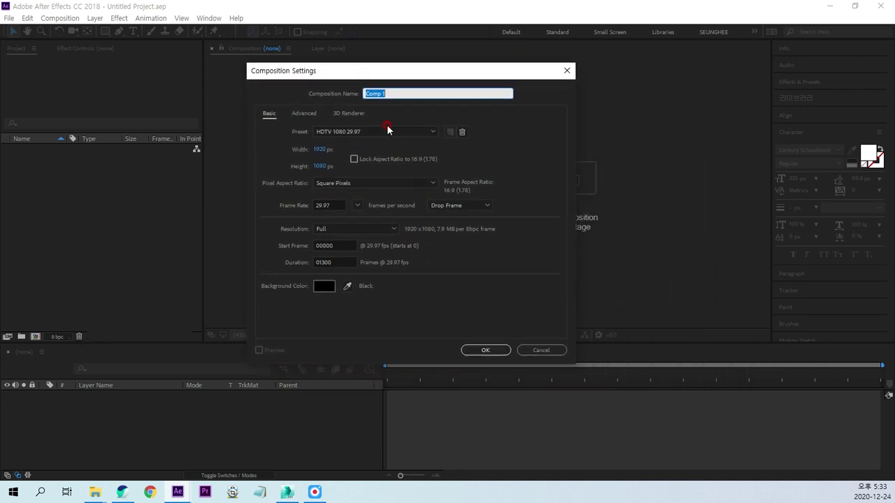
click(365, 131)
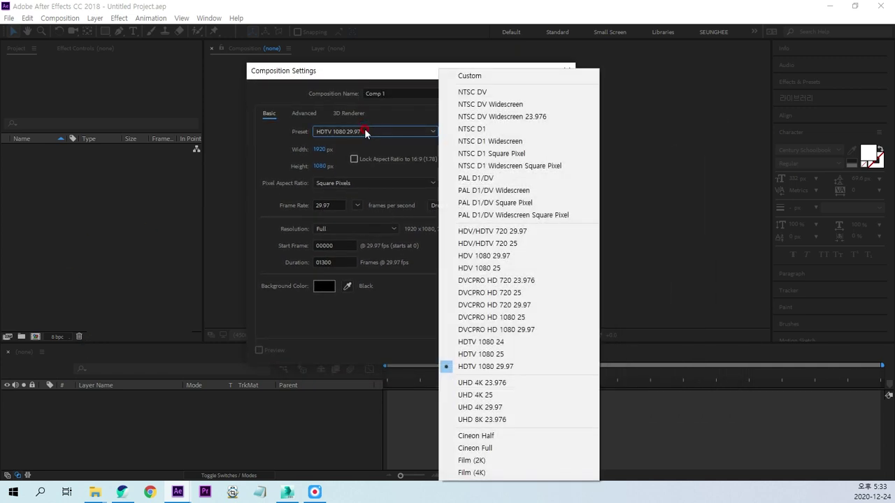
click(485, 232)
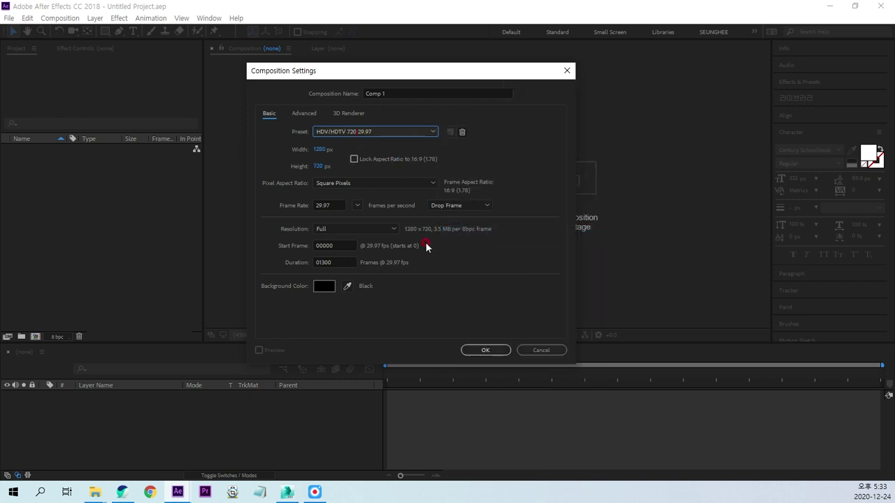
click(474, 350)
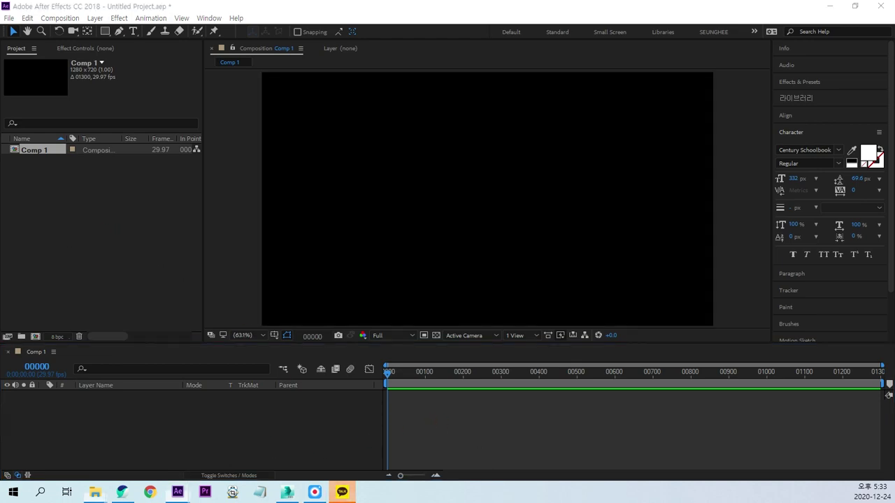
Check the d folder's export progress in Explorer, then push that window off-screen
key(alt+Tab)
scroll(559, 293, down, 5)
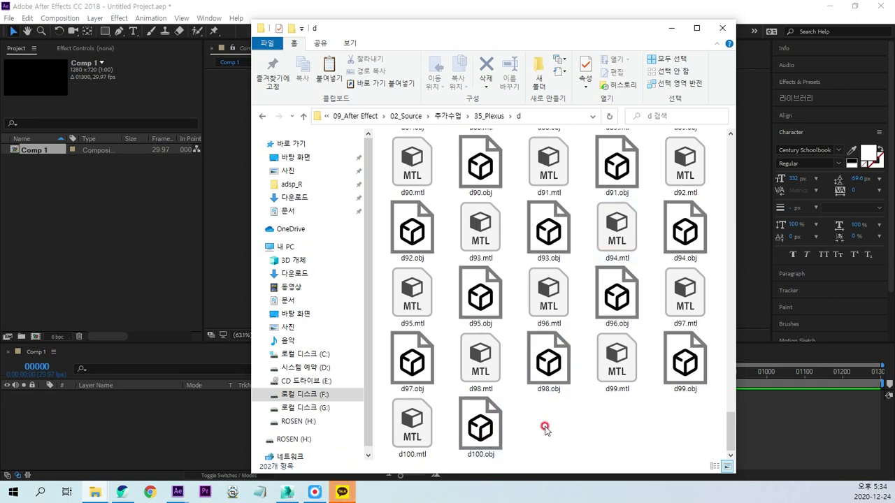
mouse_move(729, 423)
mouse_down()
mouse_move(753, 293)
mouse_move(729, 150)
mouse_up()
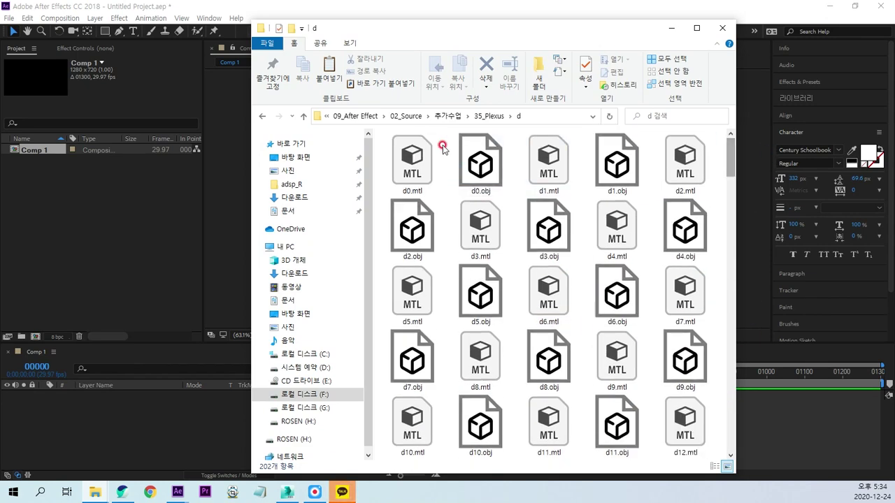
drag(509, 31, 0, 133)
key(alt+Tab)
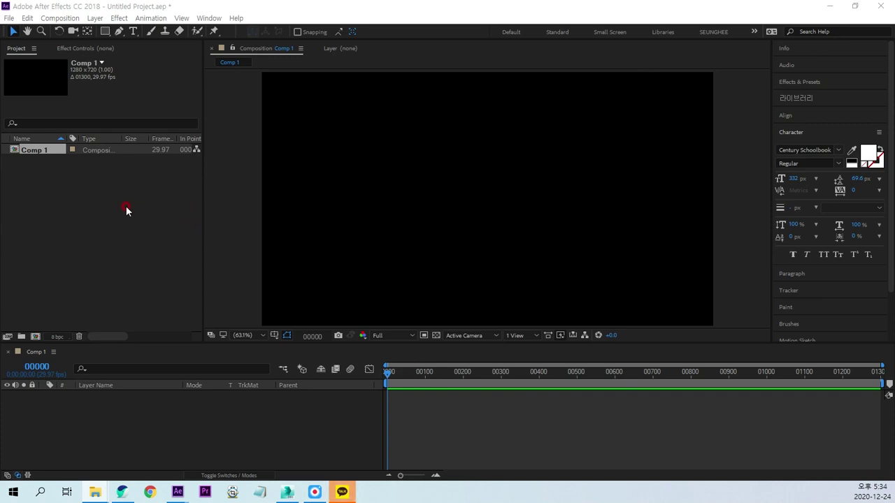
Import d0.obj from 35_Plexus\d as an OBJ File for 3D Plug-ins Sequence
double_click(131, 207)
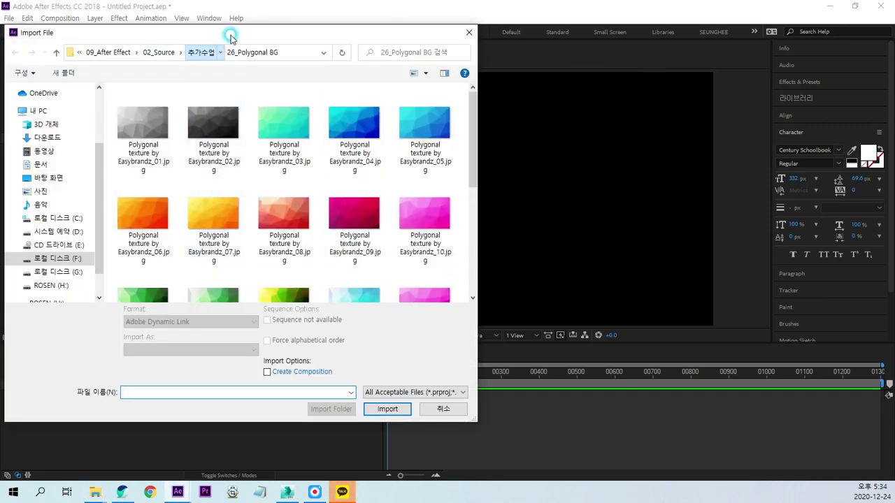
click(201, 52)
scroll(168, 283, down, 6)
double_click(140, 258)
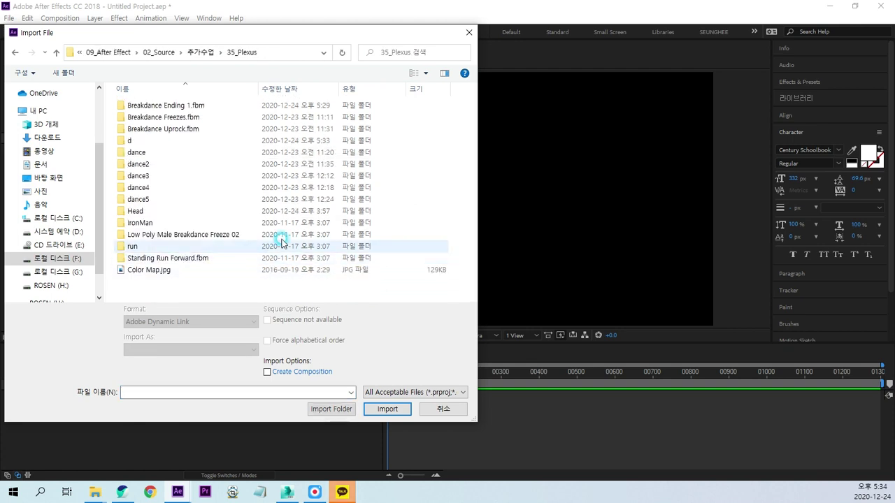
double_click(133, 140)
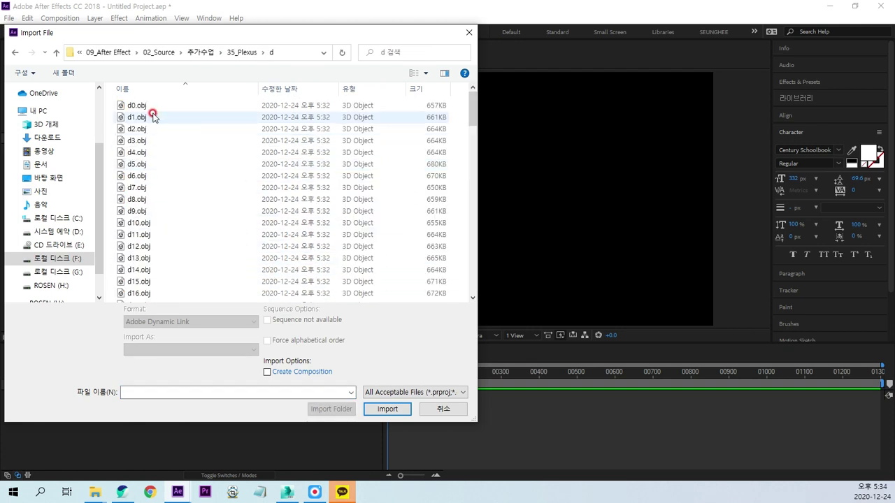
click(139, 107)
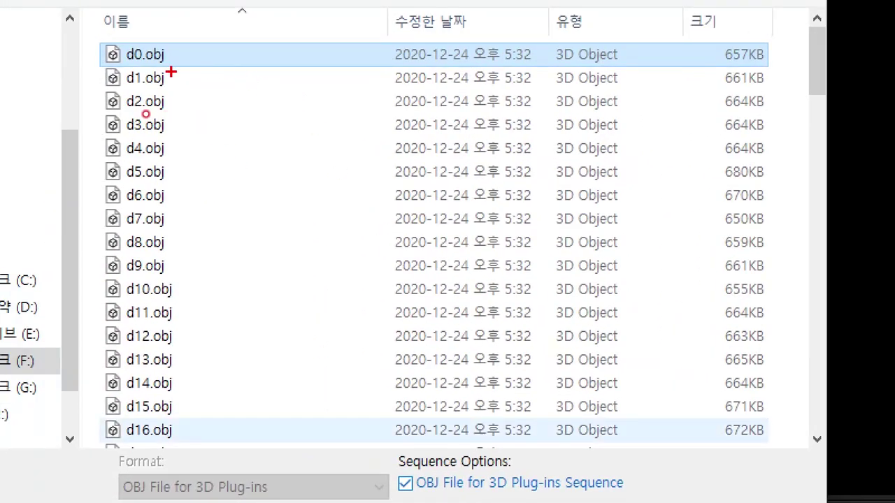
drag(93, 50, 182, 70)
drag(407, 465, 389, 462)
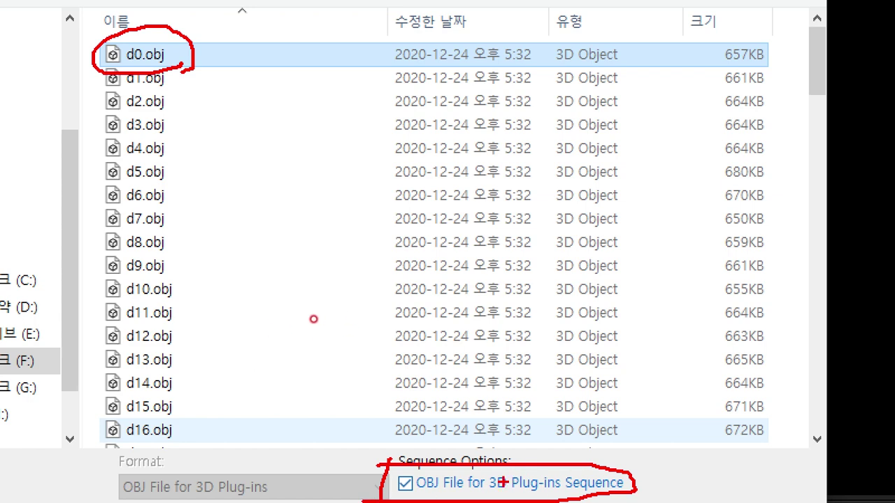
drag(497, 421, 460, 455)
drag(516, 436, 502, 461)
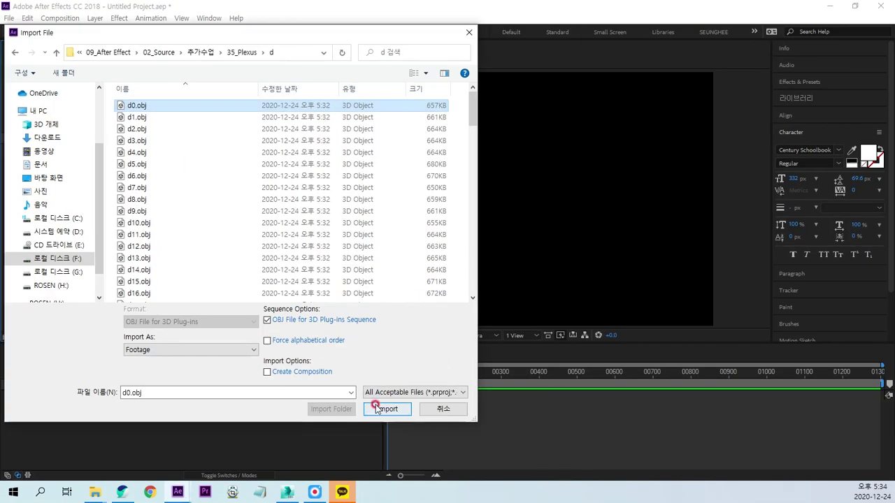
click(385, 407)
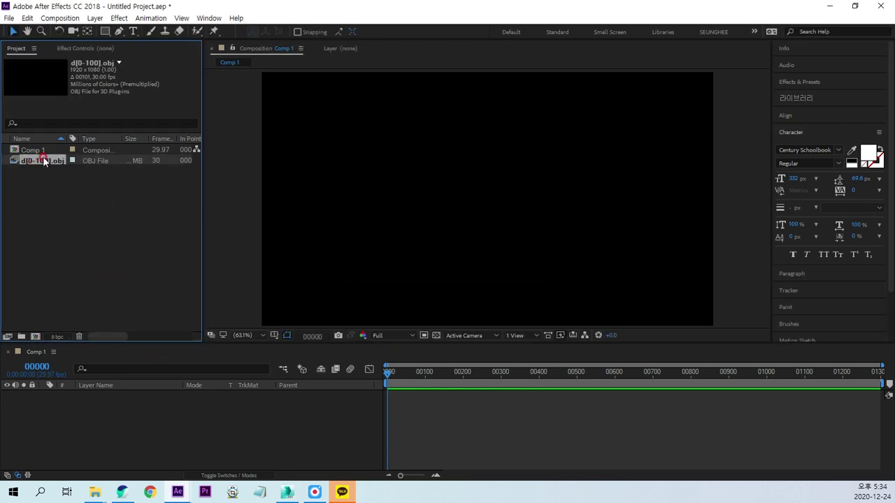
Add d[0-100].obj to Comp 1 and shorten the comp duration to 100 frames
drag(44, 161, 180, 429)
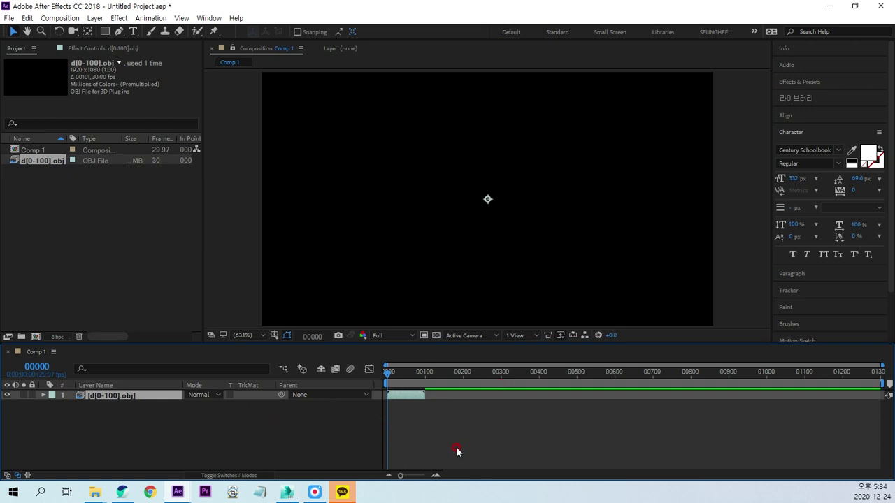
key(ctrl+k)
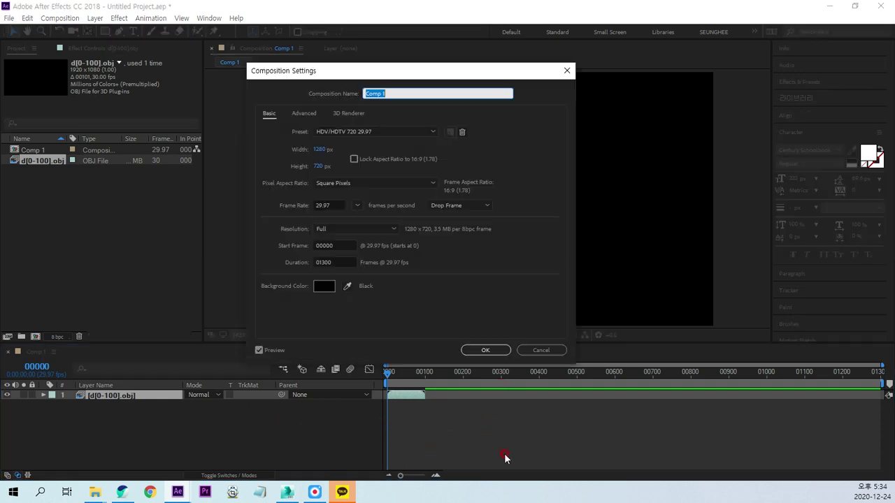
click(338, 262)
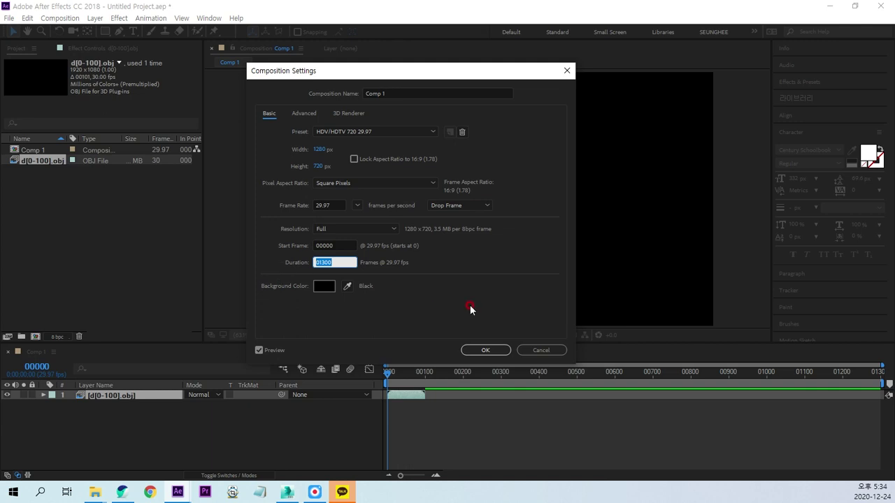
text(100)
key(Return)
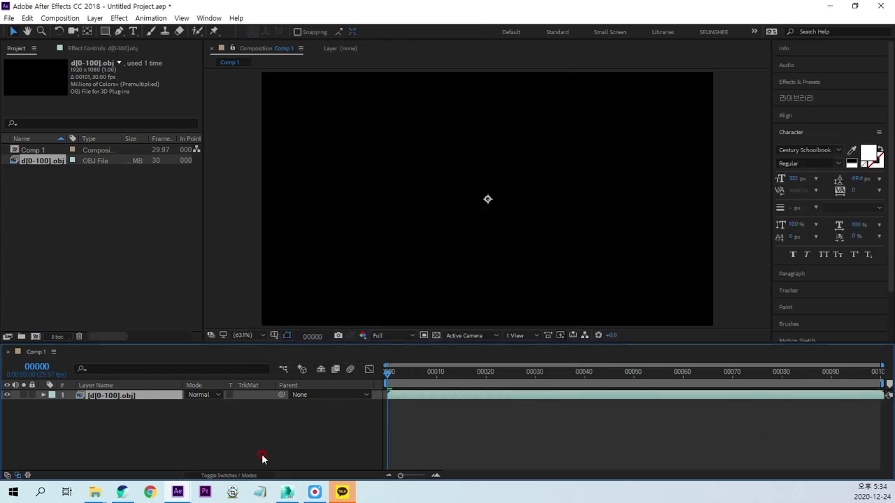
click(509, 429)
click(468, 445)
Create a black solid named Plexus and apply the Rowbyte Plexus effect to it
key(ctrl+y)
text(Plexus)
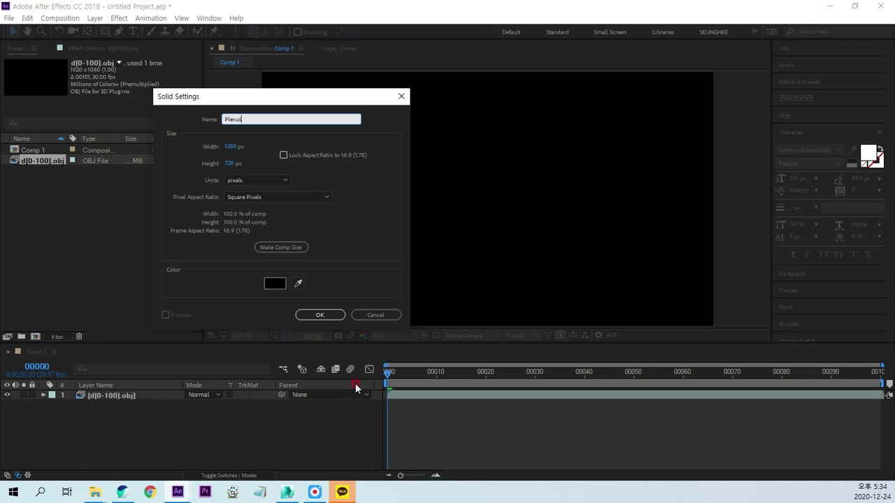
key(Return)
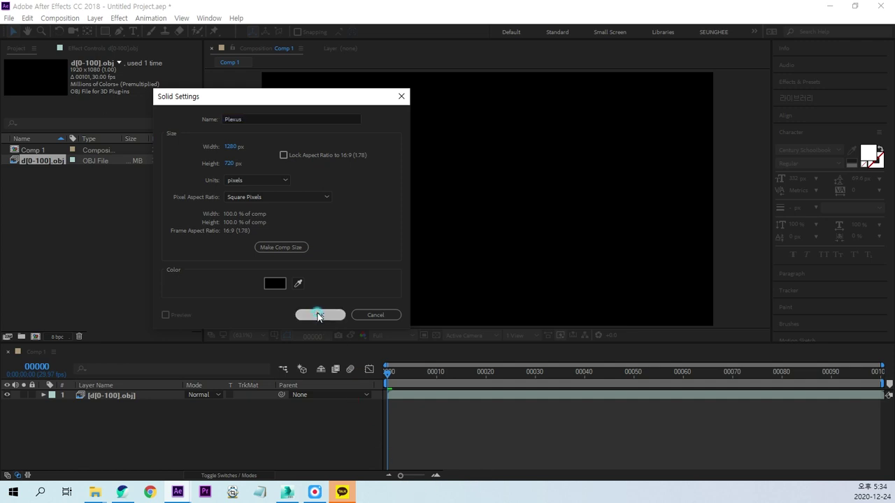
click(814, 83)
click(803, 96)
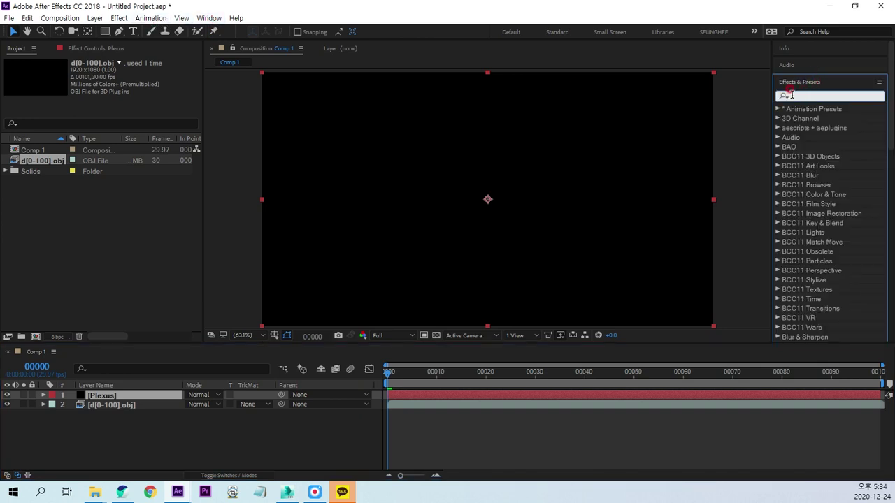
text(pl)
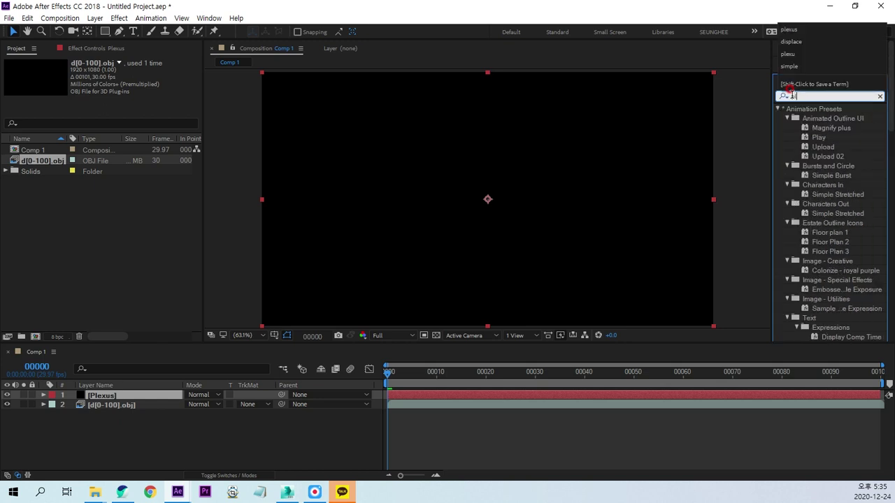
text(exus)
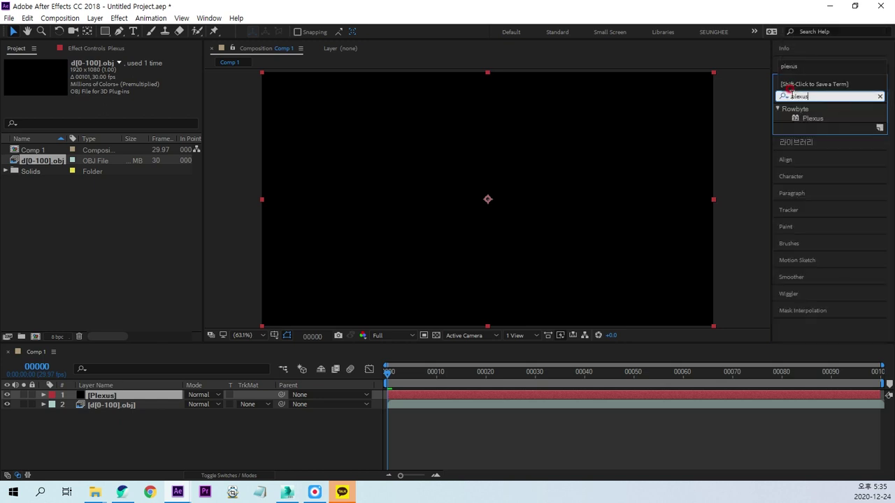
drag(809, 120, 494, 298)
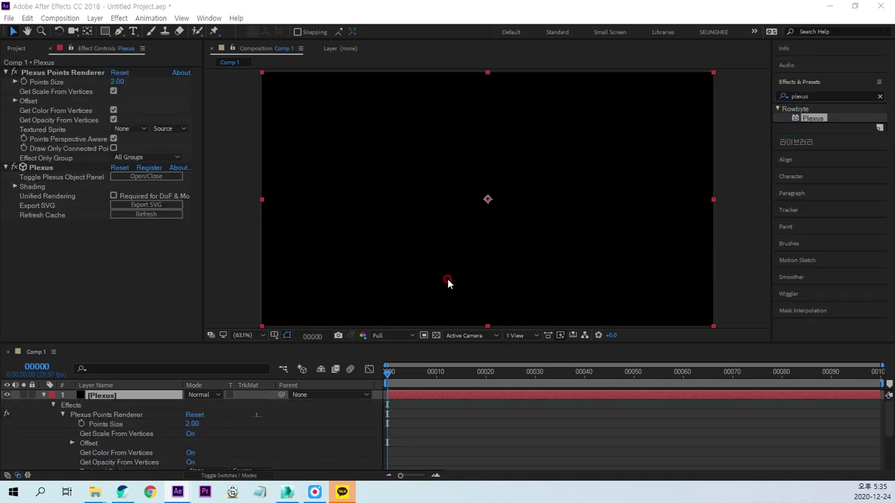
Add OBJ geometry in the Plexus Object Panel and set its OBJ Layer to d[0-100].obj
drag(665, 332, 713, 96)
mouse_move(829, 325)
mouse_down()
mouse_move(849, 360)
mouse_move(655, 246)
mouse_up()
mouse_move(570, 107)
mouse_down()
mouse_move(799, 189)
mouse_move(787, 152)
mouse_up()
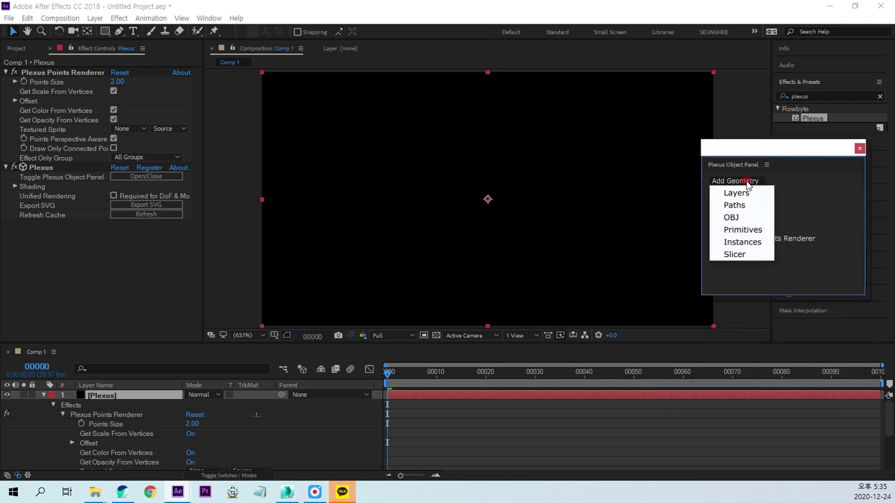
click(734, 217)
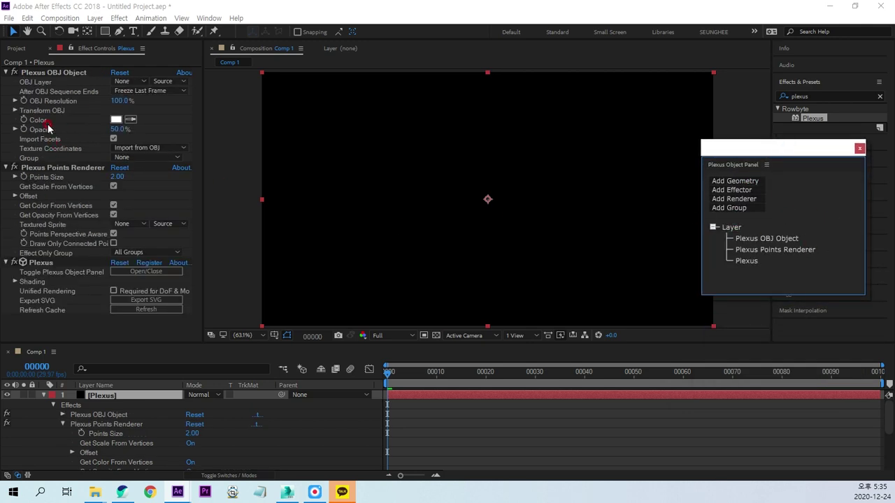
click(120, 82)
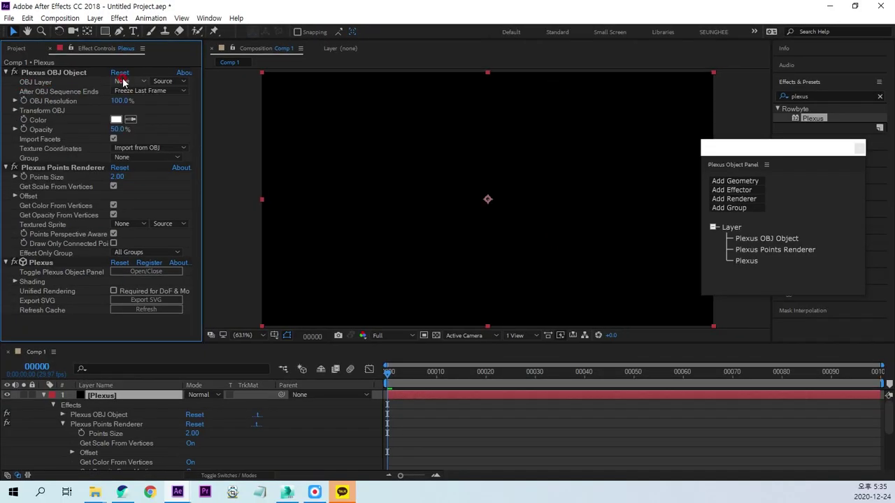
click(129, 81)
click(136, 121)
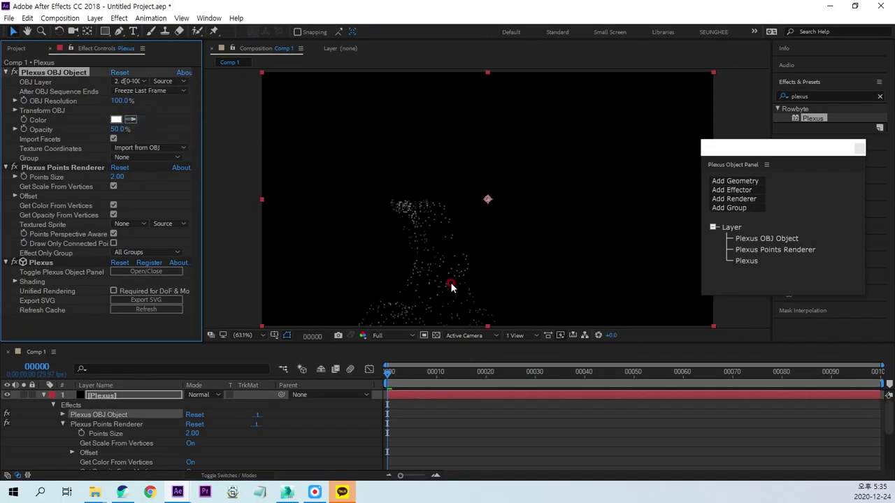
Enable Invert Y, set OBJ Scale to 30 and OBJ XY Location Y to 610
click(15, 111)
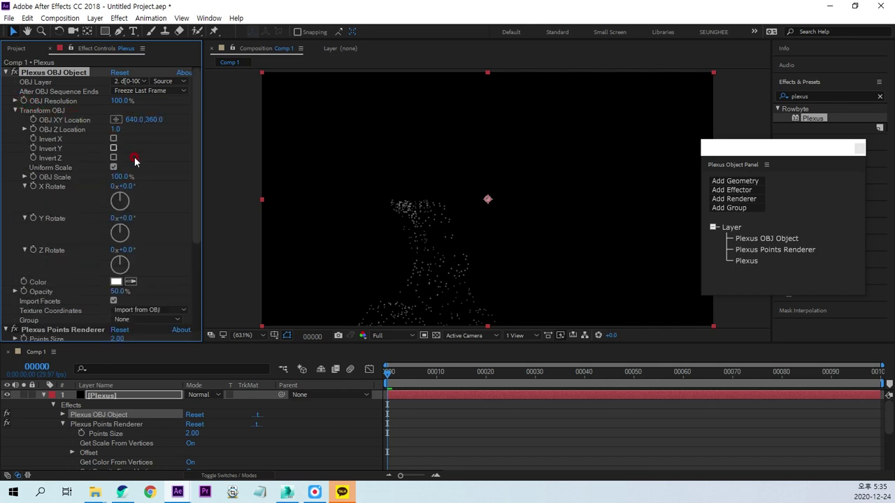
click(113, 149)
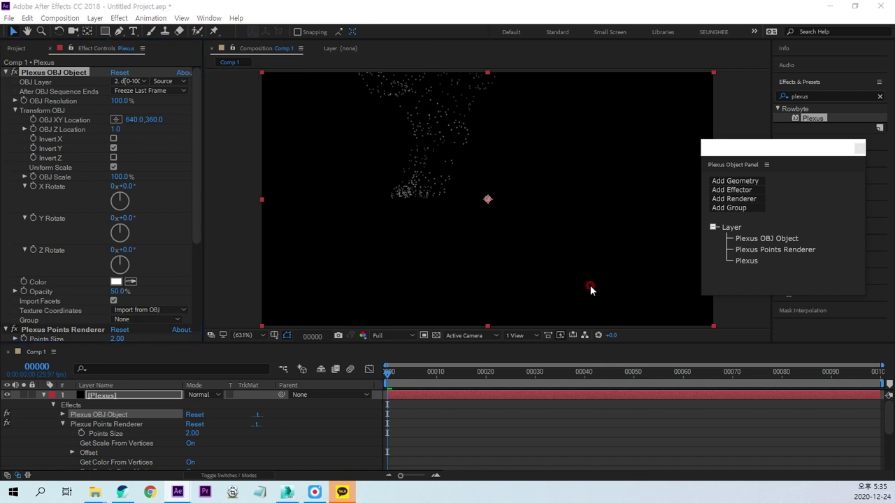
click(122, 180)
click(132, 173)
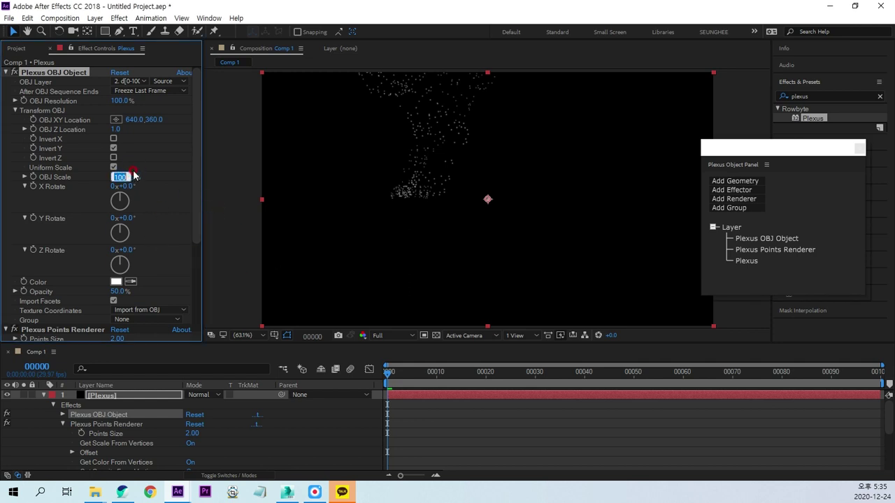
text(30)
key(Return)
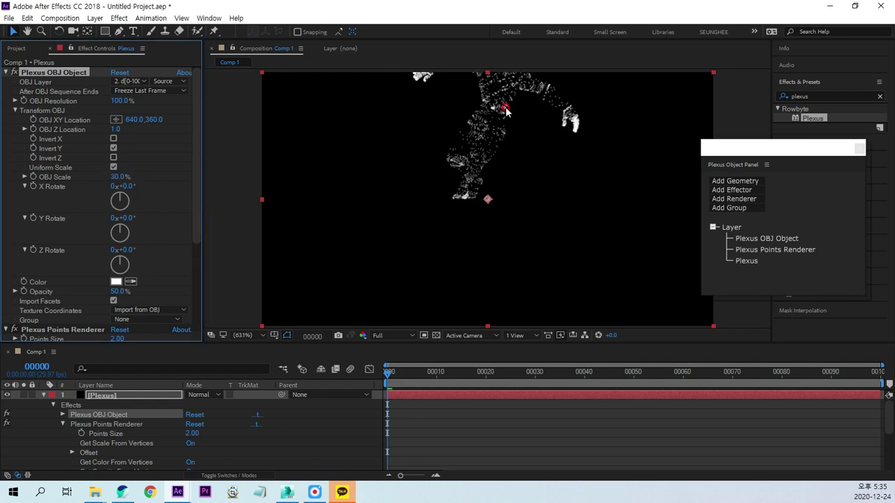
click(153, 119)
text(0)
key(Return)
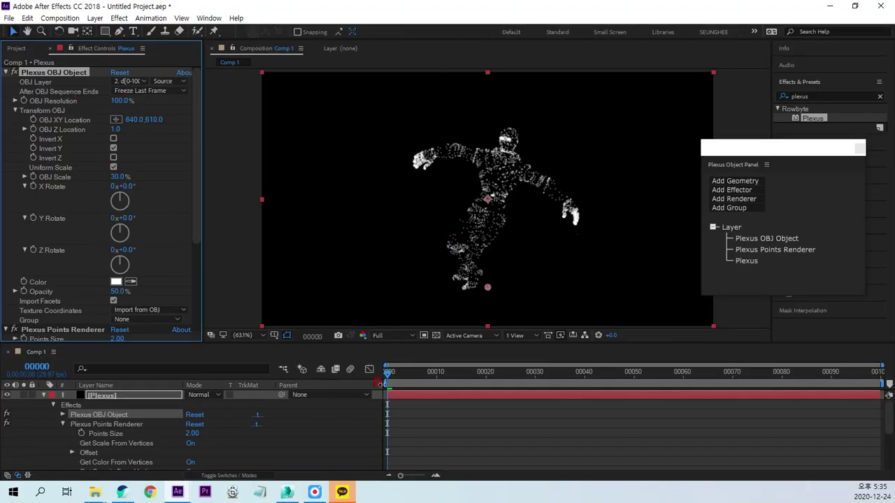
Preview the dance animation, return to frame 0 and collapse the Plexus effect properties
click(390, 374)
key(space)
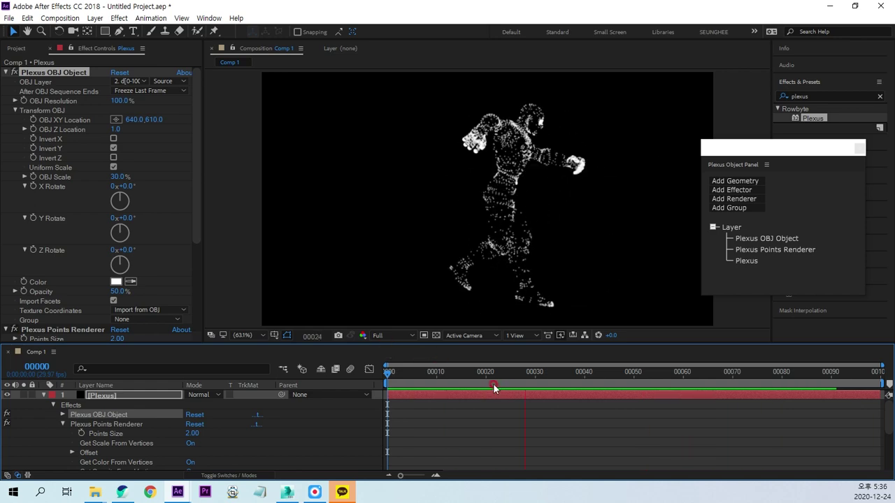
drag(584, 385, 313, 393)
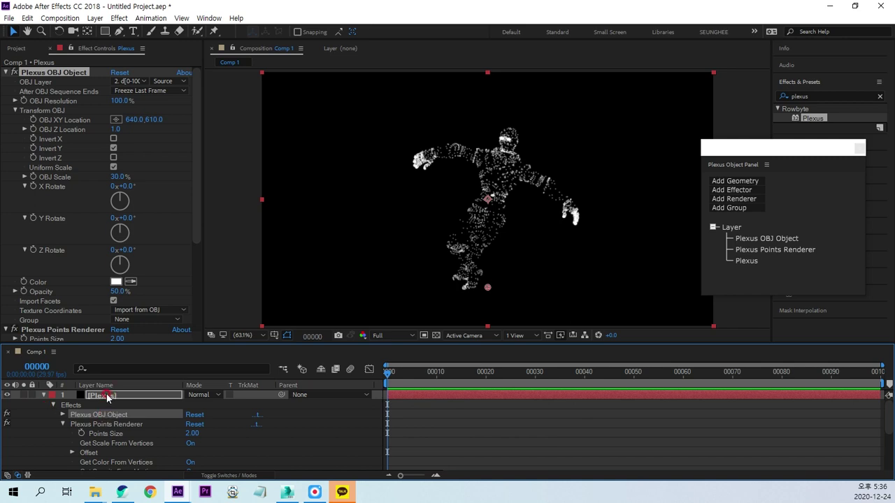
click(42, 394)
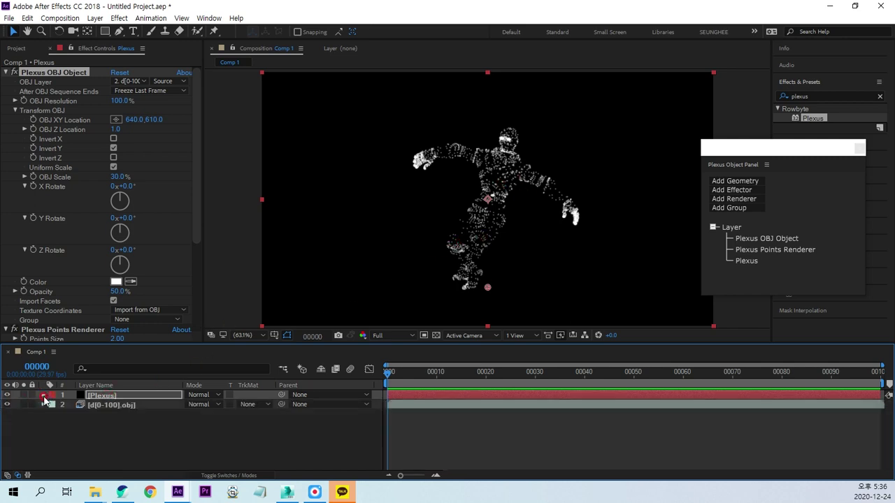
click(735, 201)
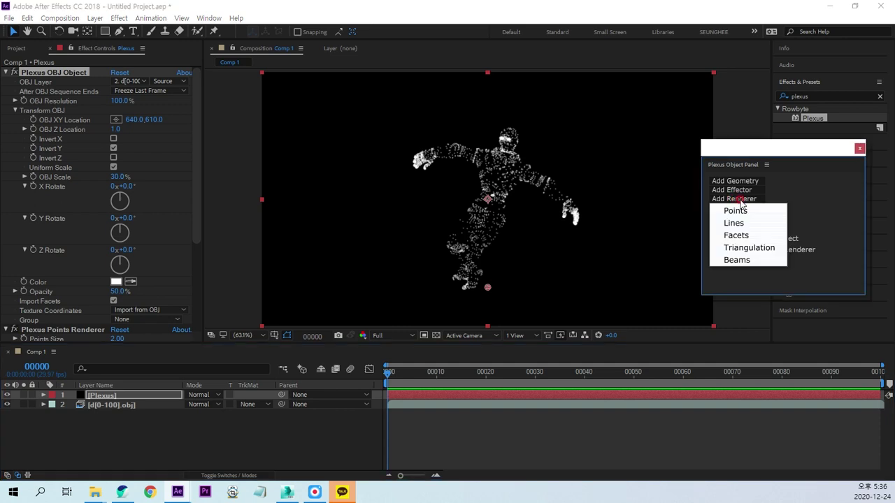
Add Plexus Lines and Triangulation renderers and widen the Effect Controls panel
click(736, 223)
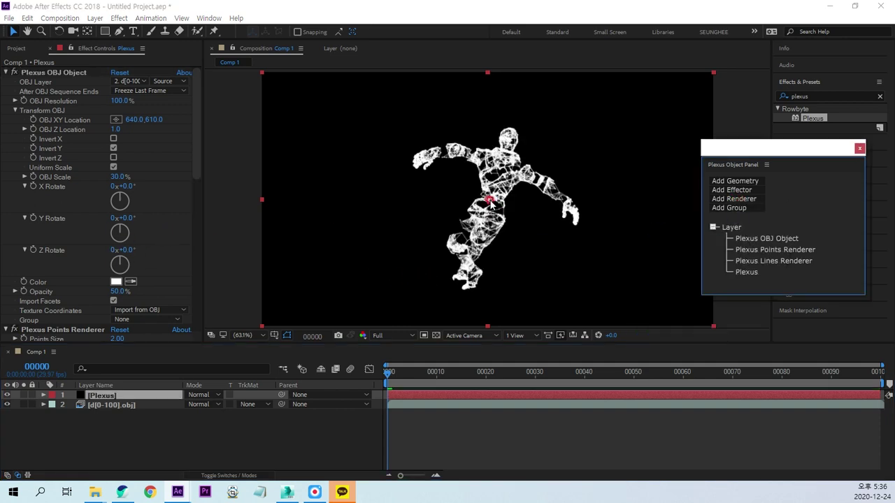
click(754, 200)
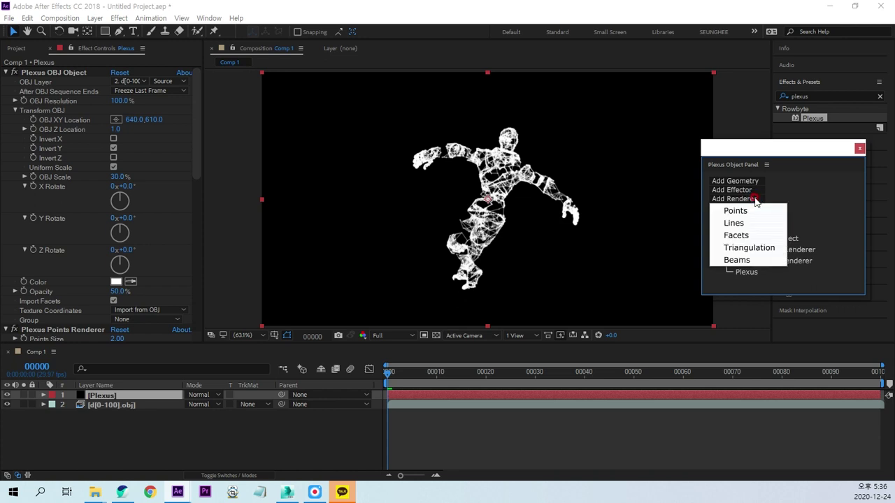
click(745, 253)
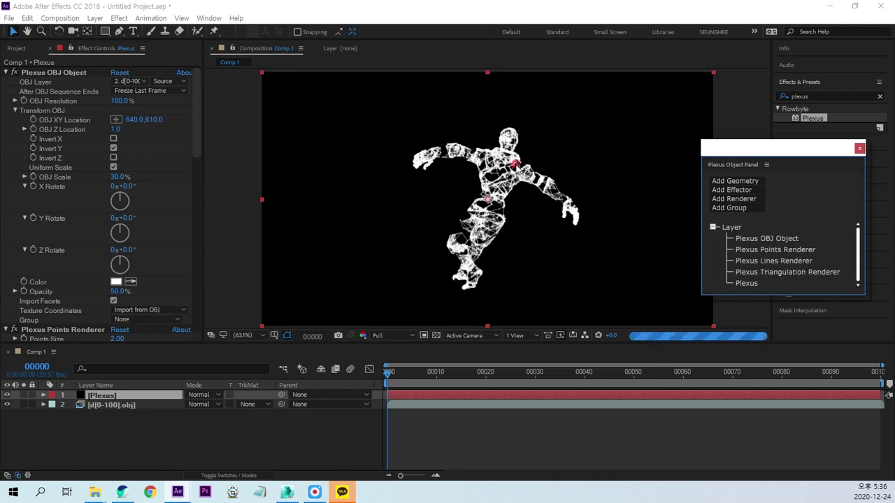
mouse_move(197, 136)
mouse_down()
mouse_move(206, 294)
mouse_move(208, 171)
mouse_move(207, 327)
mouse_up()
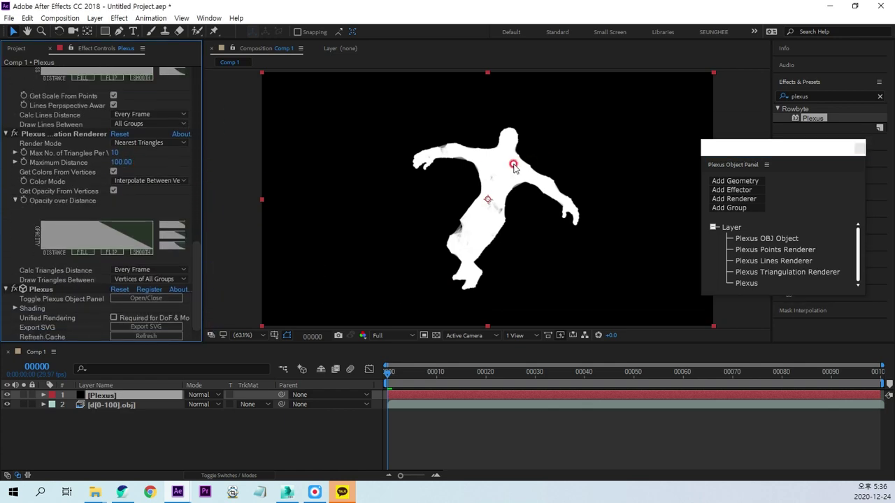
drag(202, 221, 256, 221)
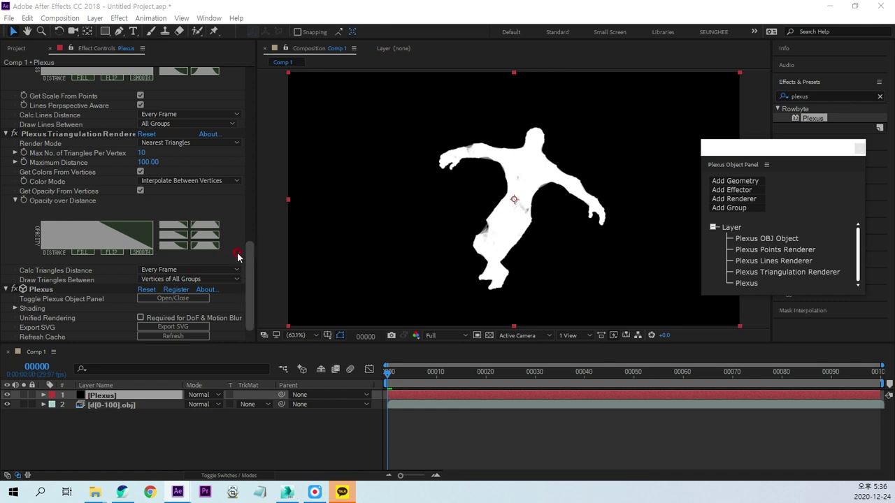
Set triangulation Maximum Distance to 50 and Max No. of Triangles Per Vertex to 5
click(149, 163)
text(47)
key(Return)
key(Return)
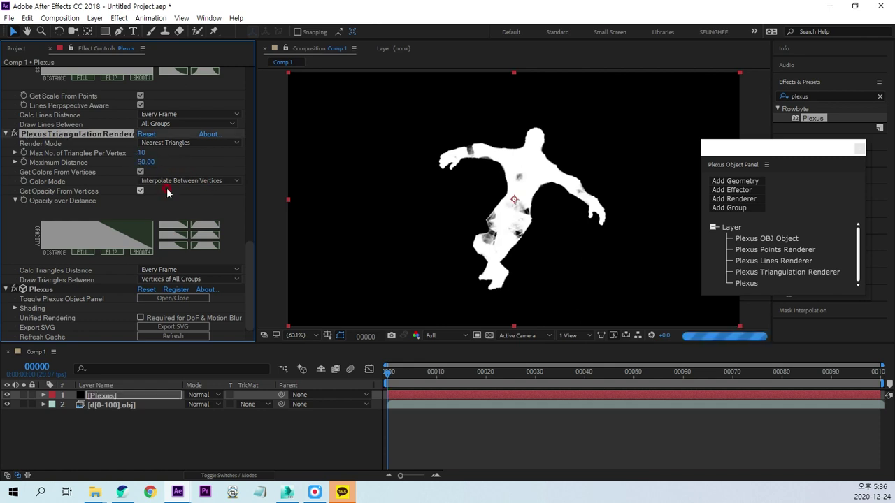
click(142, 152)
text(5)
key(Return)
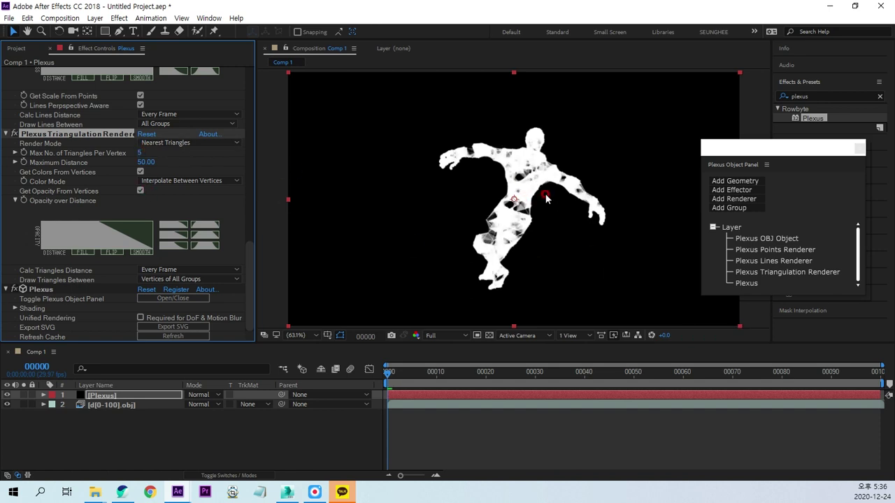
scroll(204, 189, up, 3)
scroll(204, 189, up, 2)
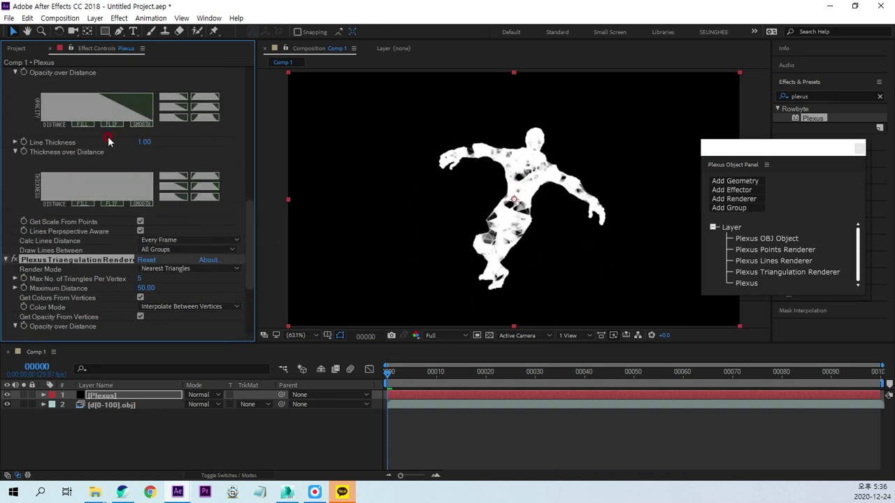
scroll(109, 143, up, 2)
scroll(107, 140, up, 1)
scroll(91, 129, up, 1)
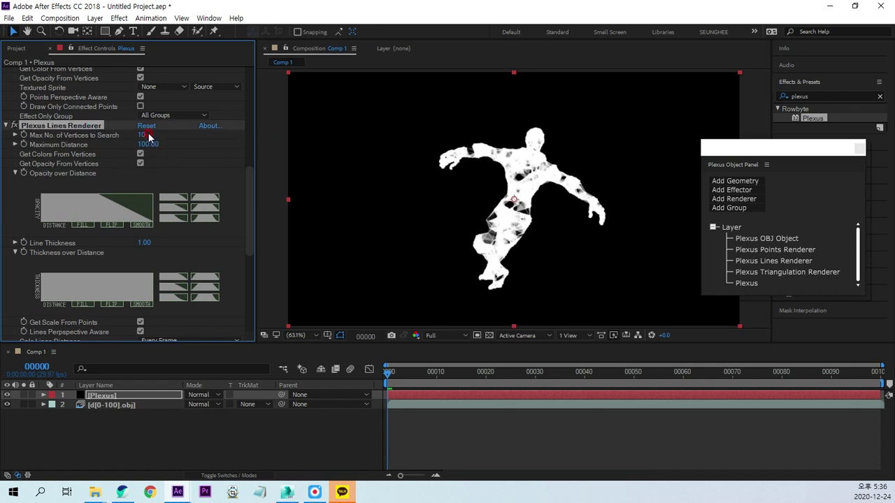
scroll(148, 136, up, 5)
scroll(157, 251, up, 3)
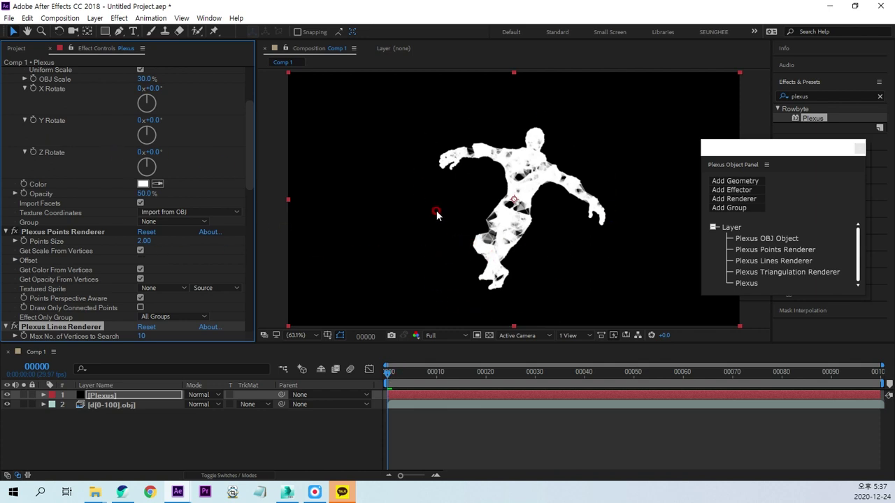
click(24, 49)
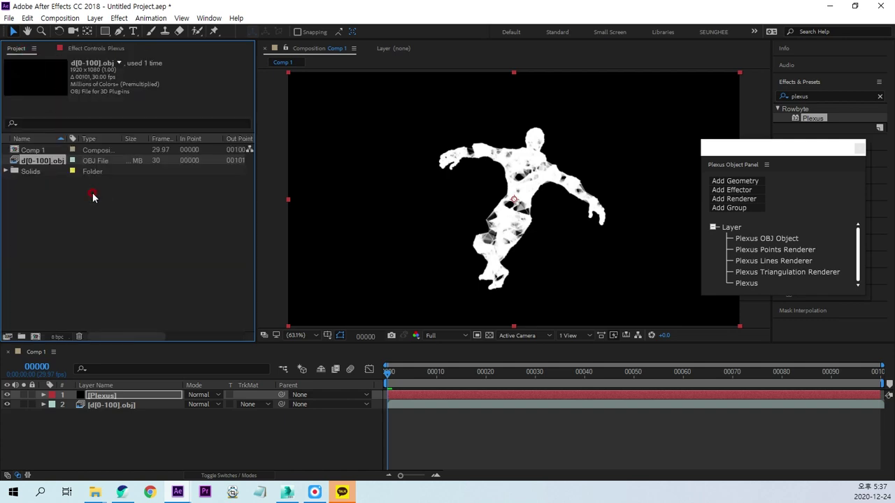
Import Color Map.jpg and add it to the Comp 1 timeline
click(106, 196)
double_click(221, 218)
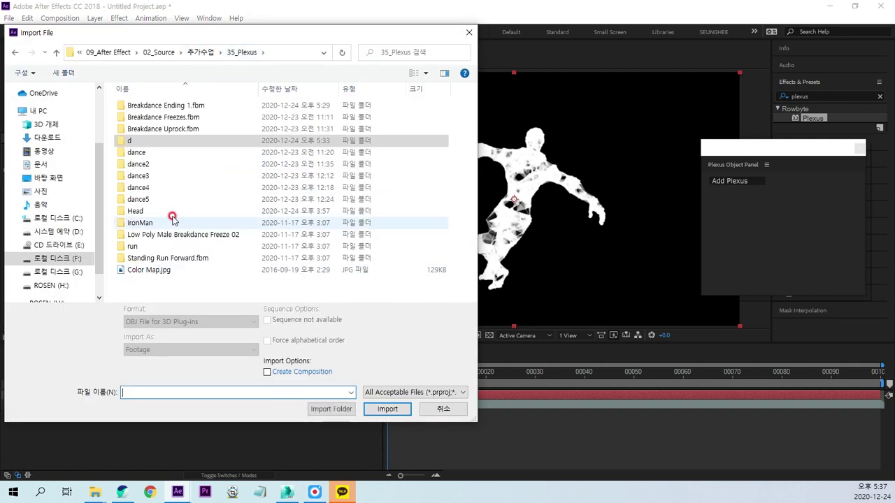
double_click(136, 268)
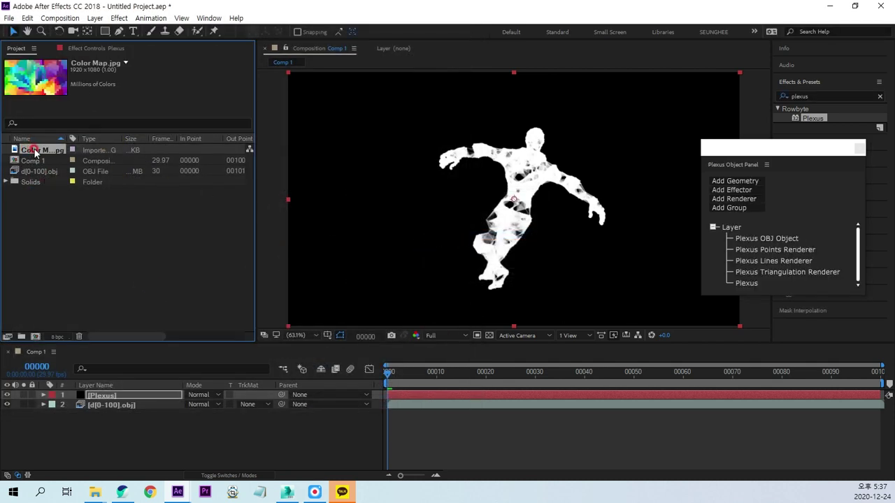
drag(39, 151, 122, 437)
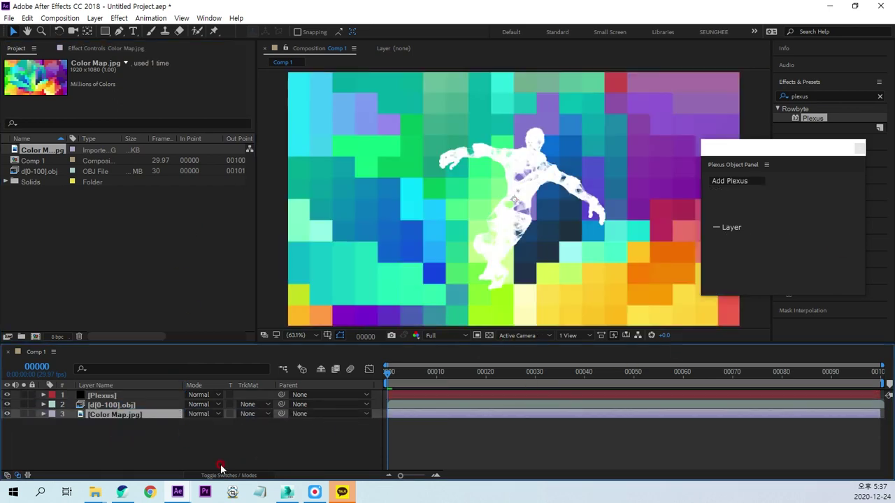
Pre-compose the Color Map.jpg layer into a composition named 'Color Map'
right_click(109, 418)
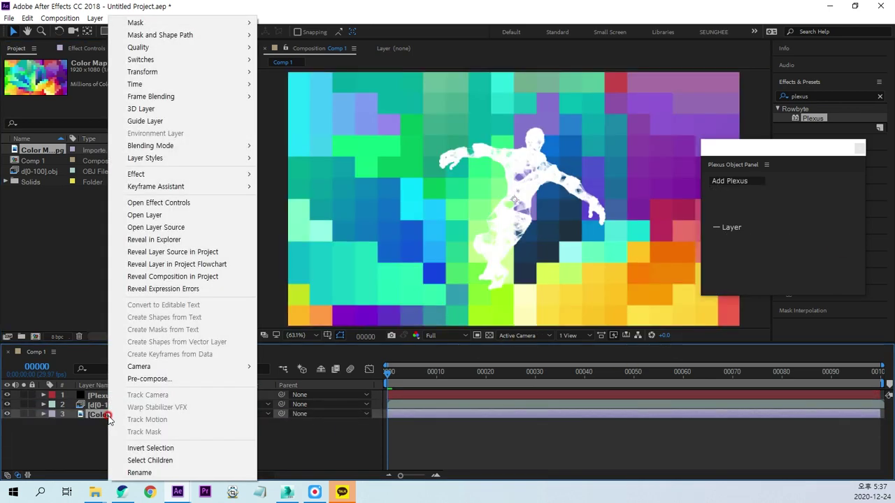
click(149, 379)
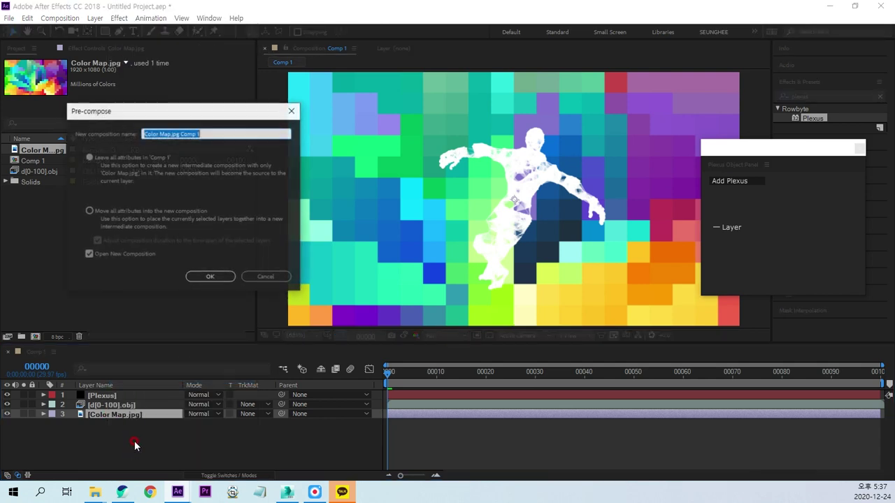
drag(170, 134, 219, 136)
key(BackSpace)
click(210, 277)
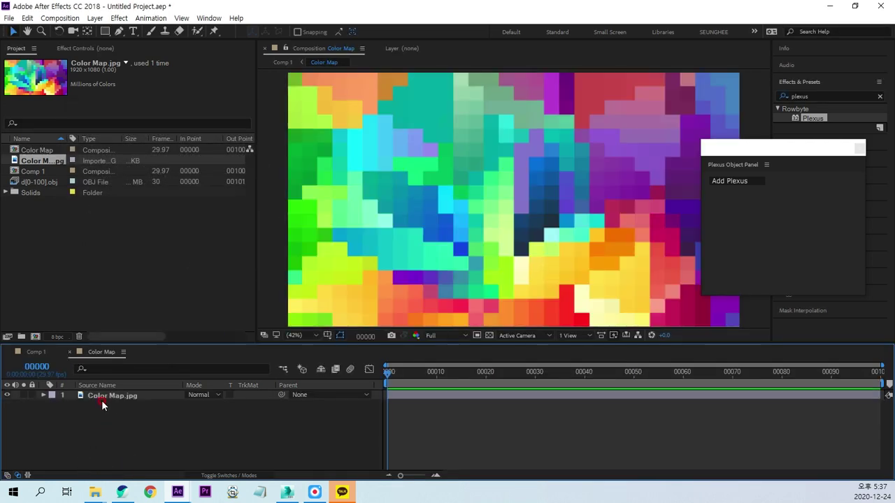
Back in Comp 1, hide the Color Map layer and select the Plexus layer
click(35, 352)
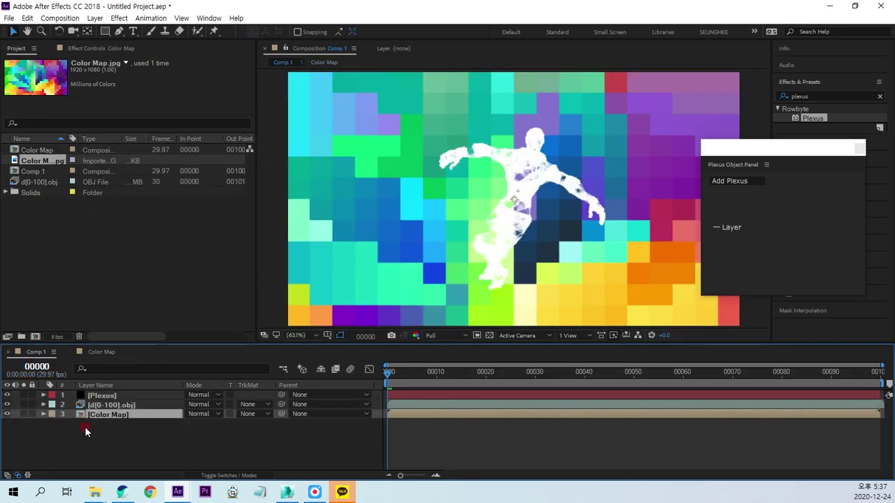
click(7, 413)
click(101, 395)
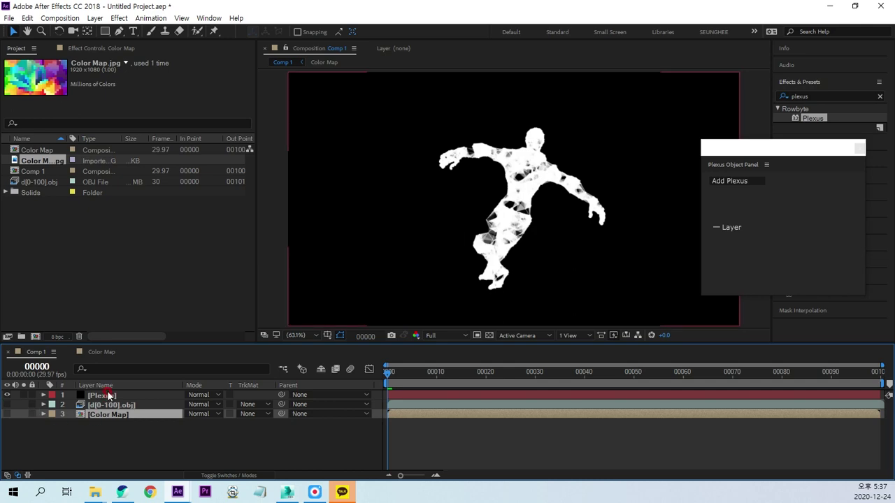
click(106, 51)
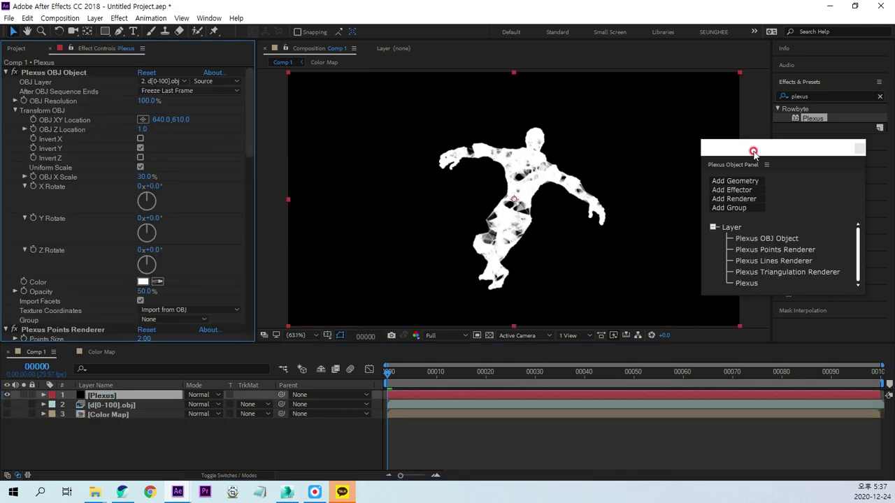
Add a Color Map effector to the Plexus
drag(753, 151, 677, 120)
click(664, 159)
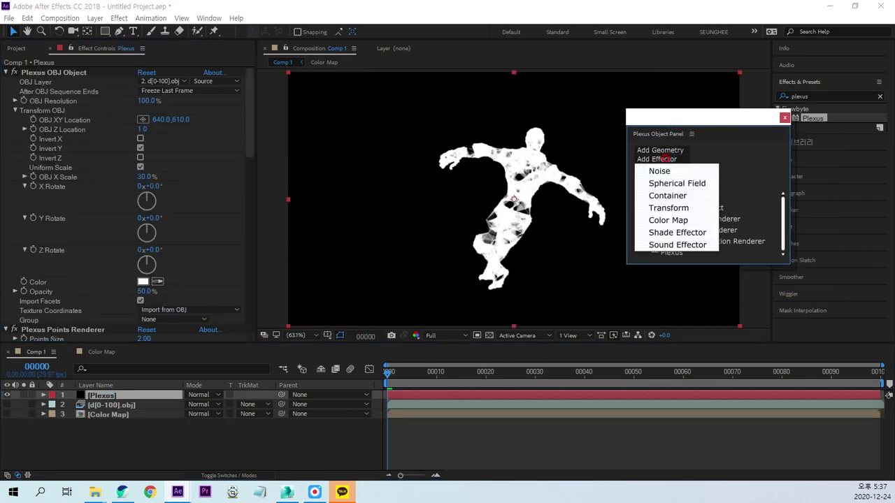
key(ctrl+1)
drag(636, 160, 680, 161)
drag(502, 352, 506, 338)
key(Escape)
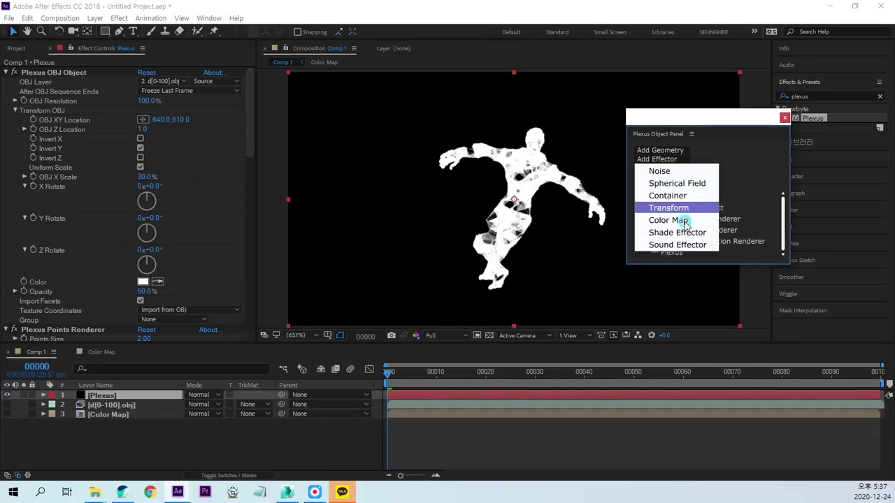
click(671, 220)
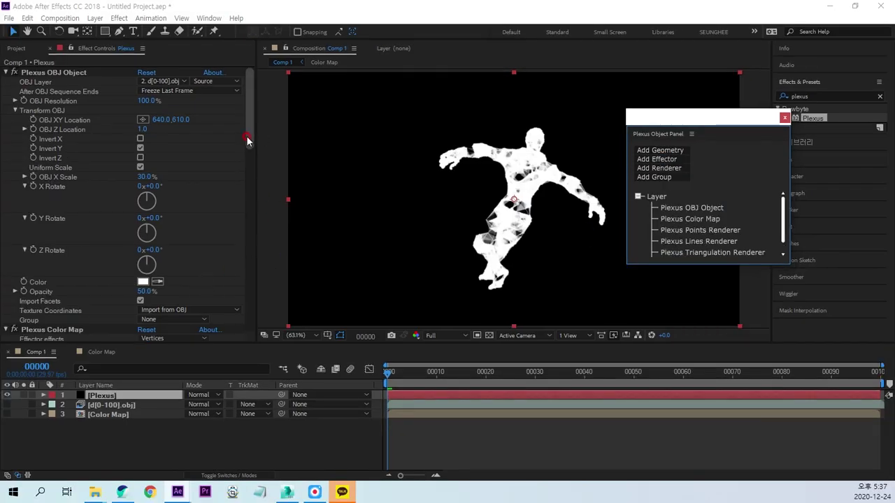
drag(248, 140, 253, 207)
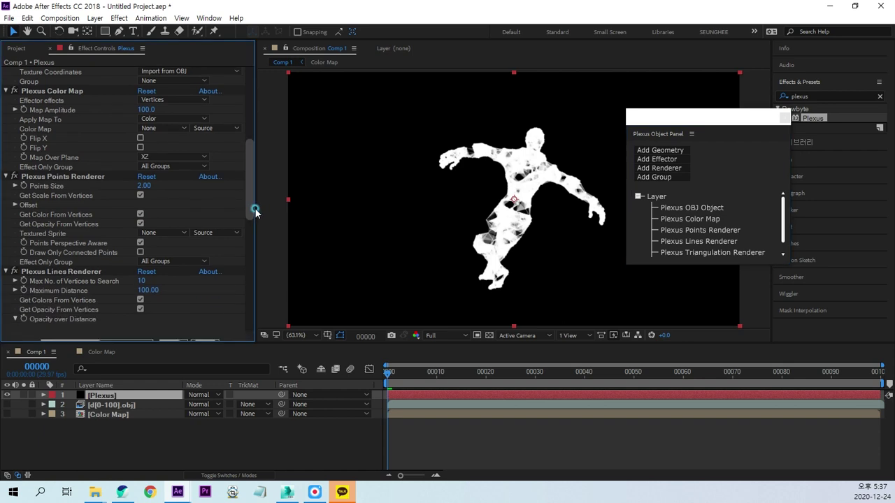
Make the effector sample the 3. Color Map layer over the XY plane
click(83, 89)
click(159, 123)
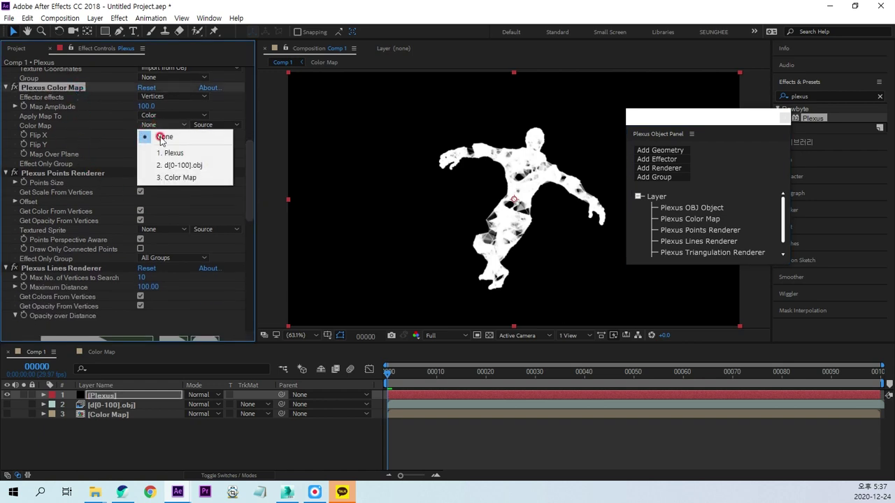
click(174, 177)
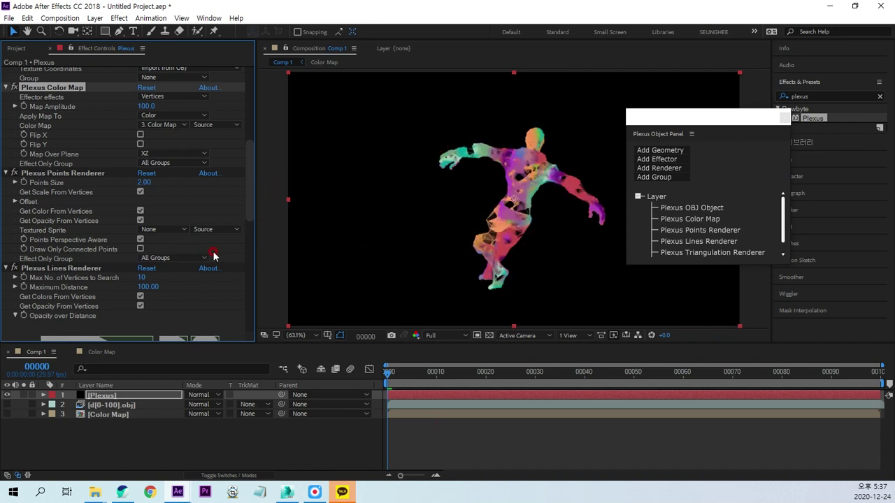
click(150, 155)
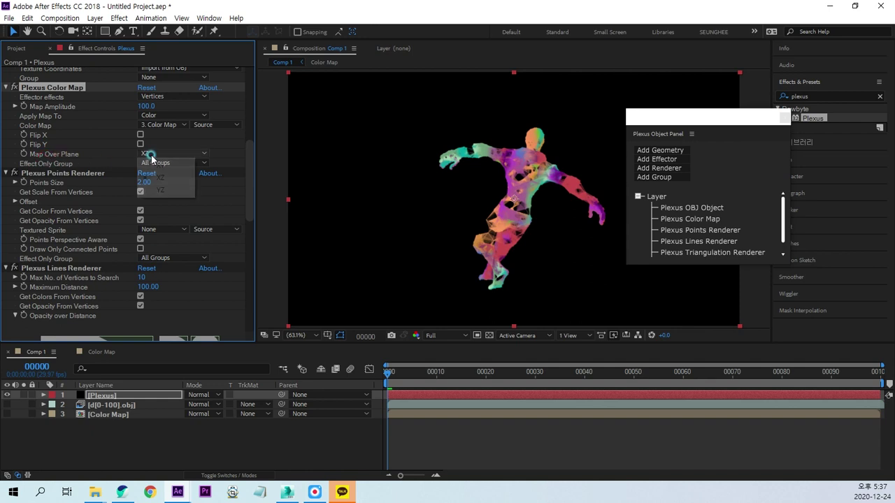
click(164, 173)
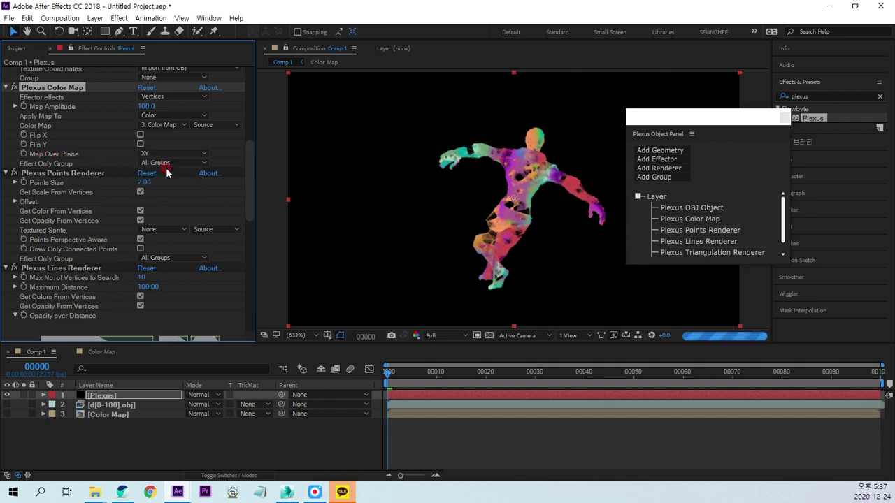
Flip the colour map in Y, compare the XZ and YZ planes, and settle on XY
click(165, 162)
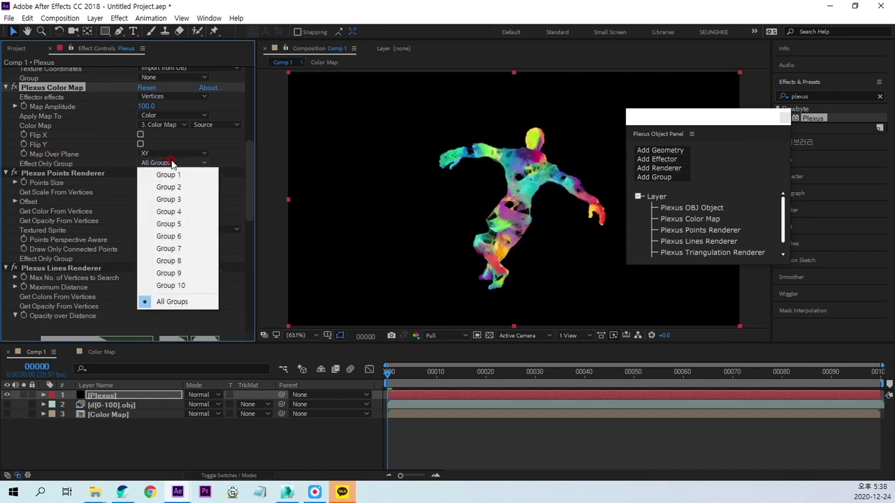
click(205, 146)
click(140, 144)
click(161, 154)
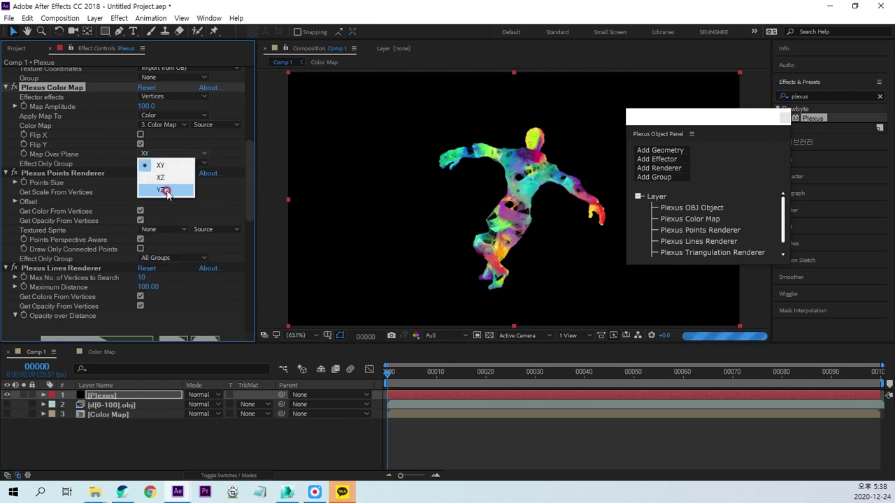
click(163, 179)
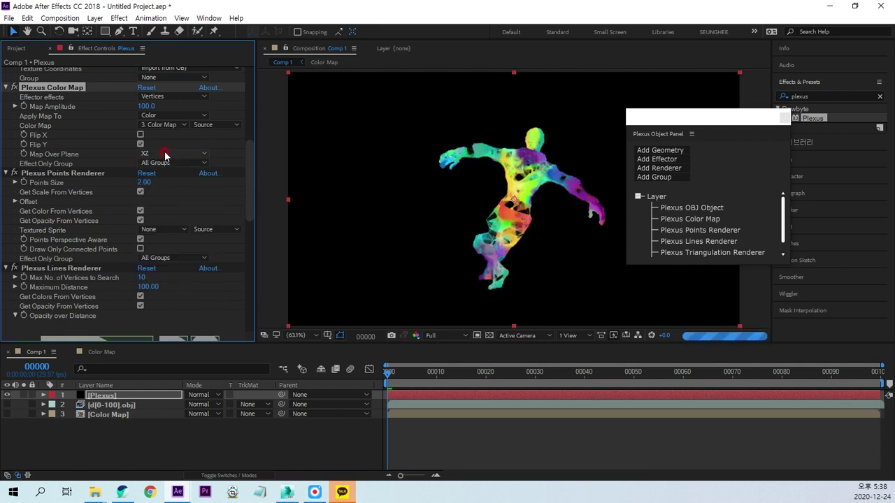
click(170, 155)
click(165, 189)
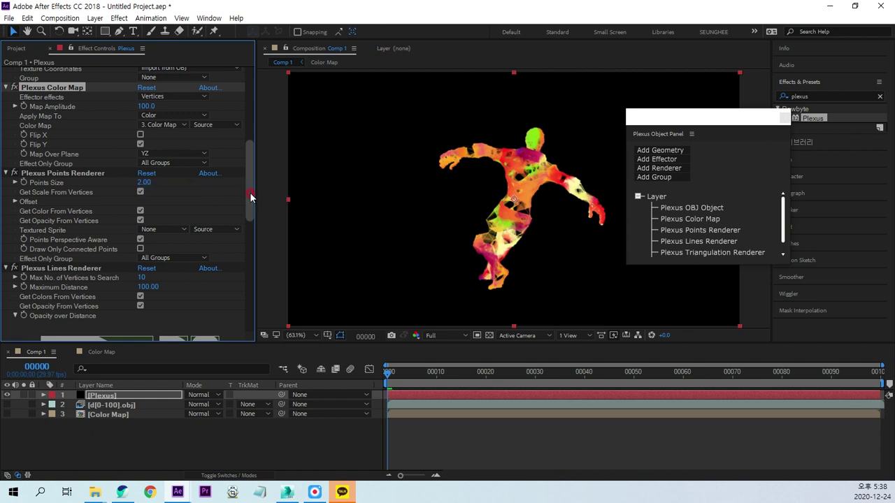
click(168, 154)
click(164, 169)
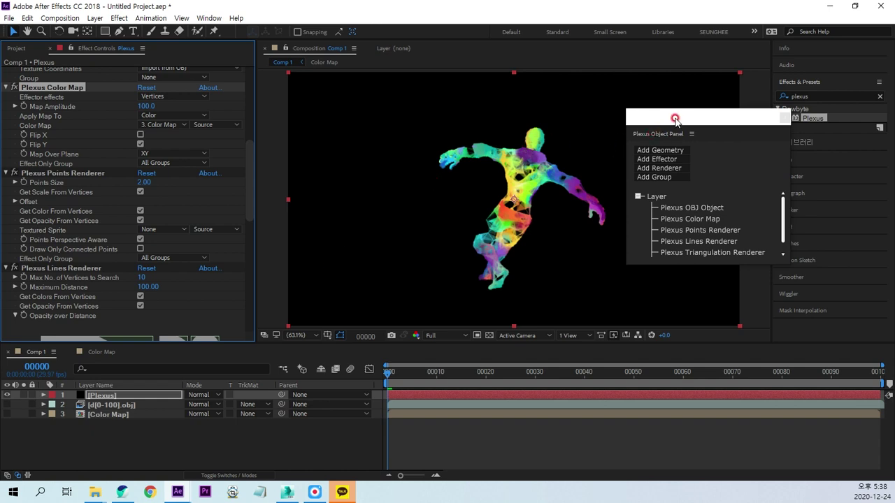
drag(667, 125, 696, 93)
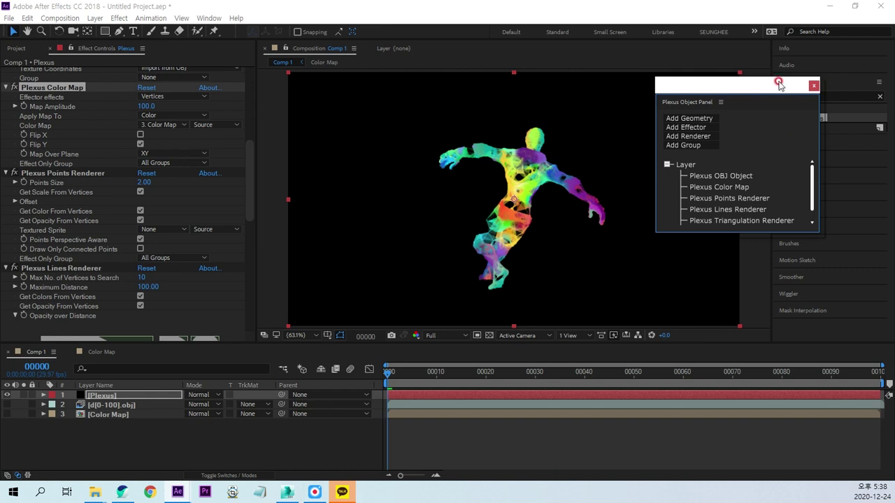
drag(779, 84, 727, 49)
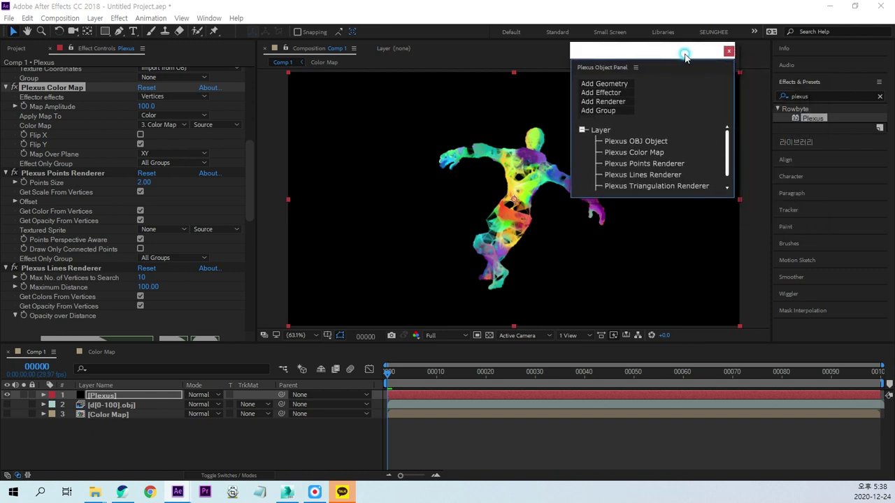
Search the effects for 'deep' and apply Deep Glow to the Plexus figure
click(815, 131)
text(deep)
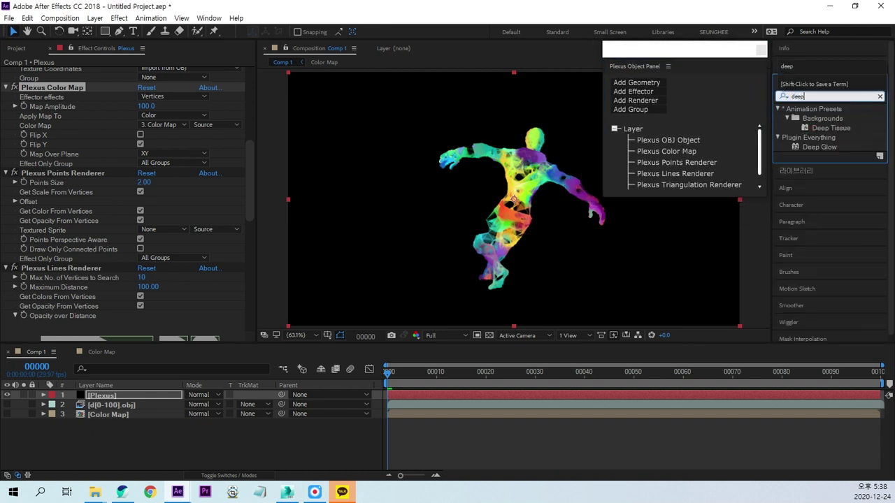
drag(819, 147, 496, 186)
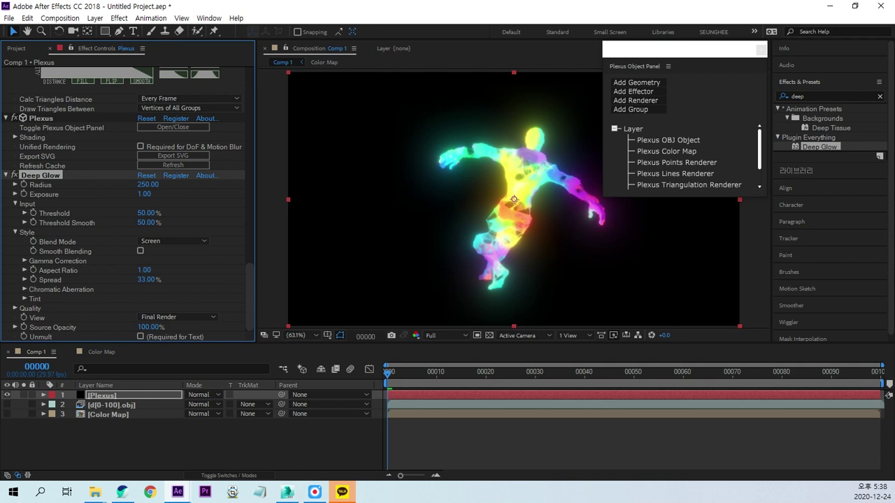
Set the Deep Glow radius to 150 and exposure to 1.5
click(147, 185)
text(150)
click(216, 187)
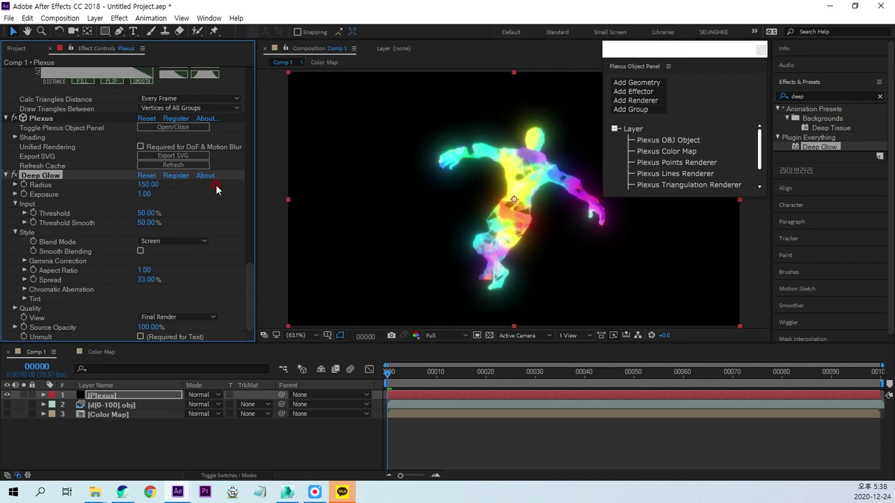
click(144, 194)
click(251, 235)
text(1.5)
key(Return)
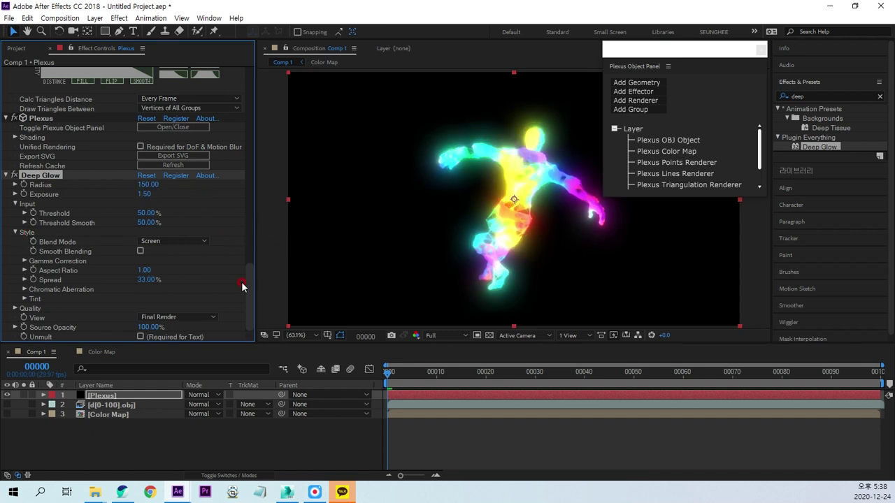
click(258, 170)
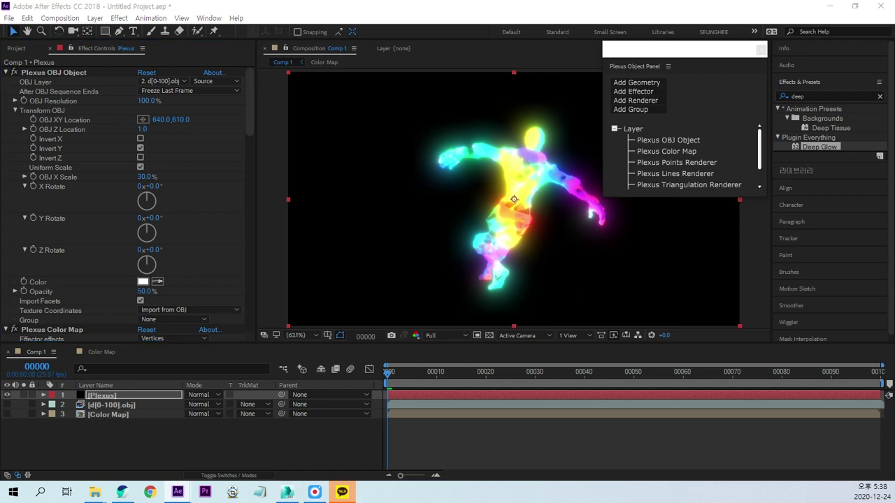
Set the Plexus OBJ object opacity to 10%
click(149, 101)
click(43, 101)
click(145, 291)
text(1)
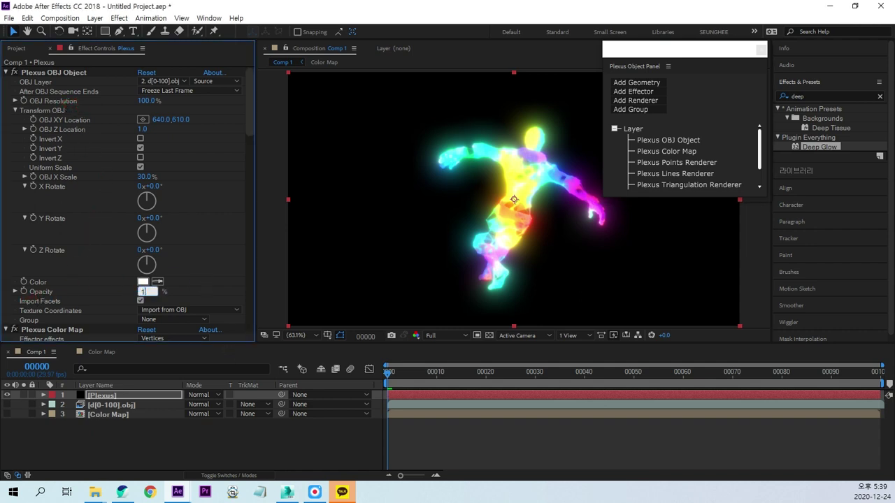
text(0)
key(Return)
click(319, 348)
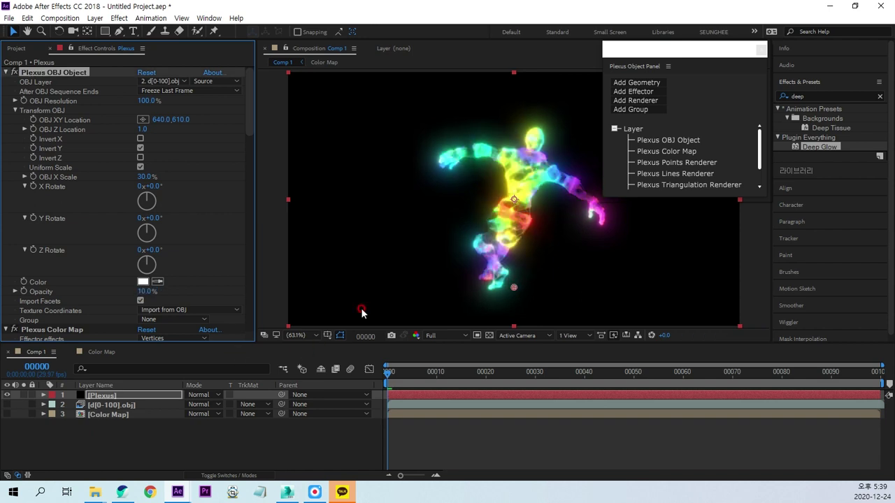
View the comp at 100% and lower OBJ Resolution to 20%
key(slash)
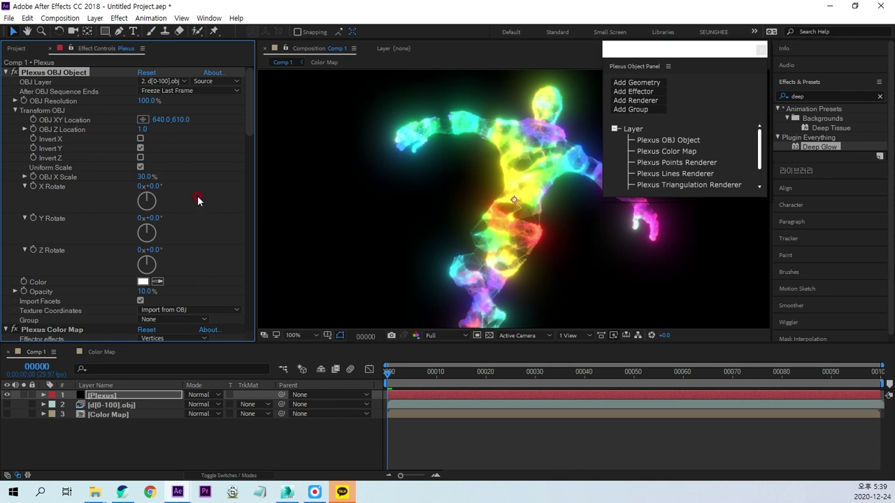
click(141, 100)
text(20)
key(Return)
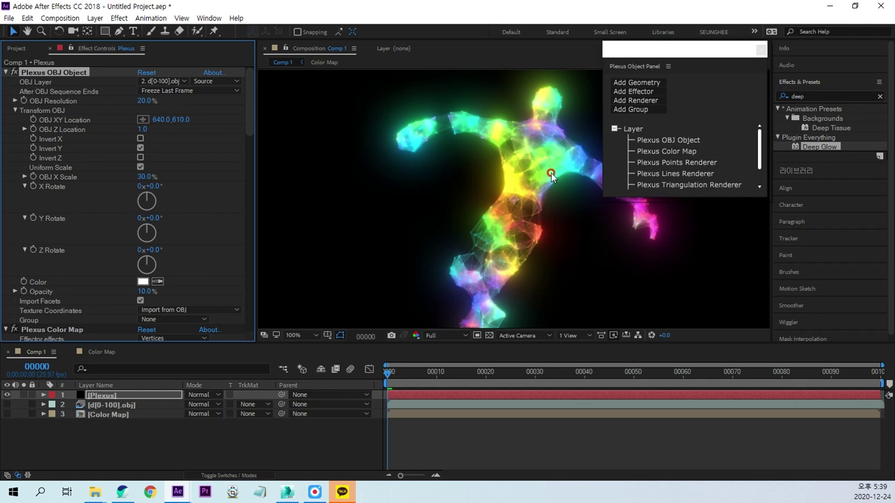
Inspect the coarser figure in the viewer, then switch over to 3ds Max
key(ctrl+1)
drag(352, 338, 393, 353)
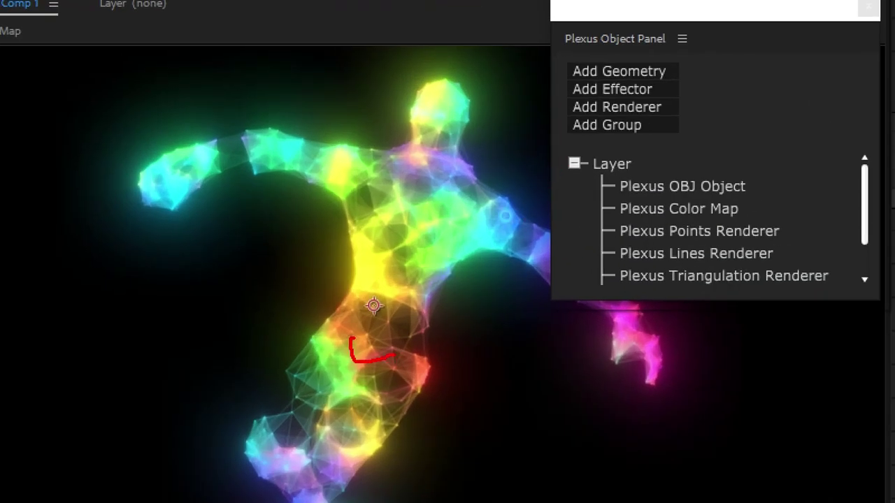
drag(438, 279, 443, 259)
key(Escape)
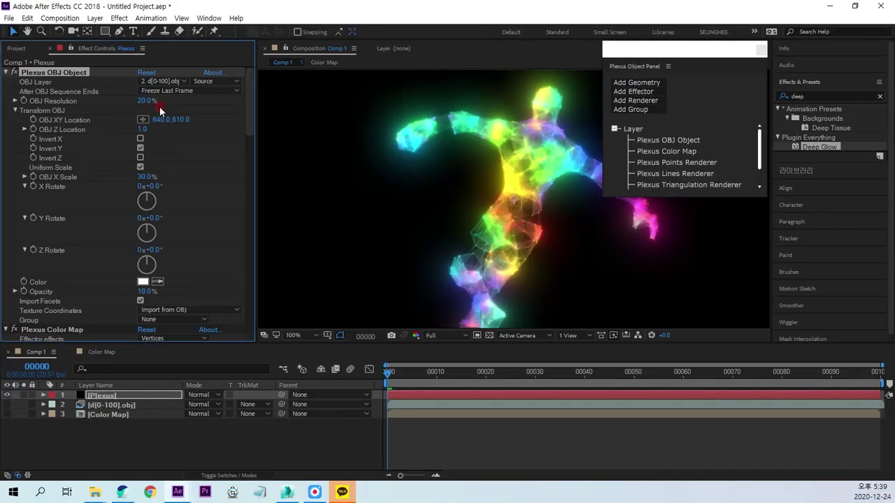
key(ctrl+1)
drag(318, 176, 329, 206)
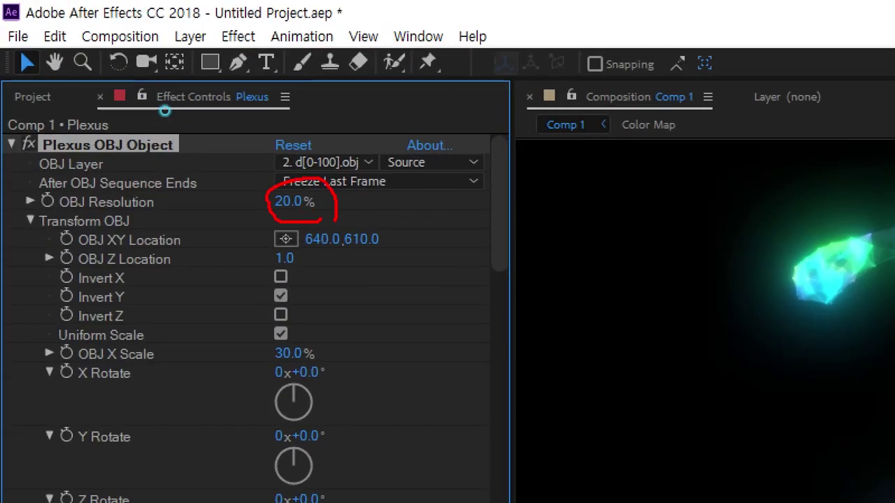
key(Escape)
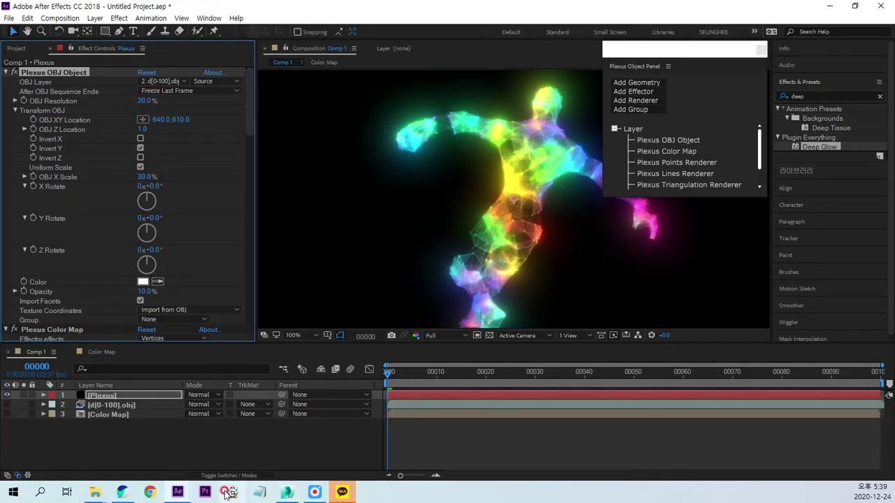
click(286, 492)
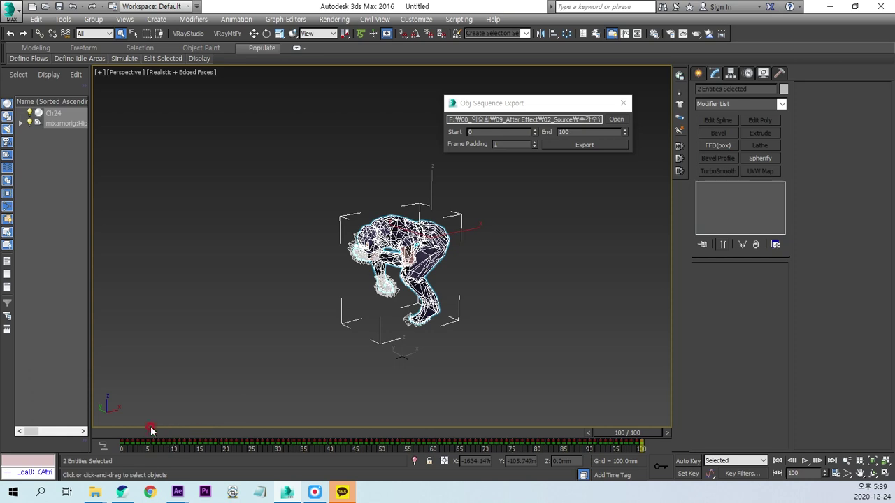
Rewind the character to frame 0, zoom in, toggle Edged Faces, then minimize 3ds Max
drag(149, 432, 127, 432)
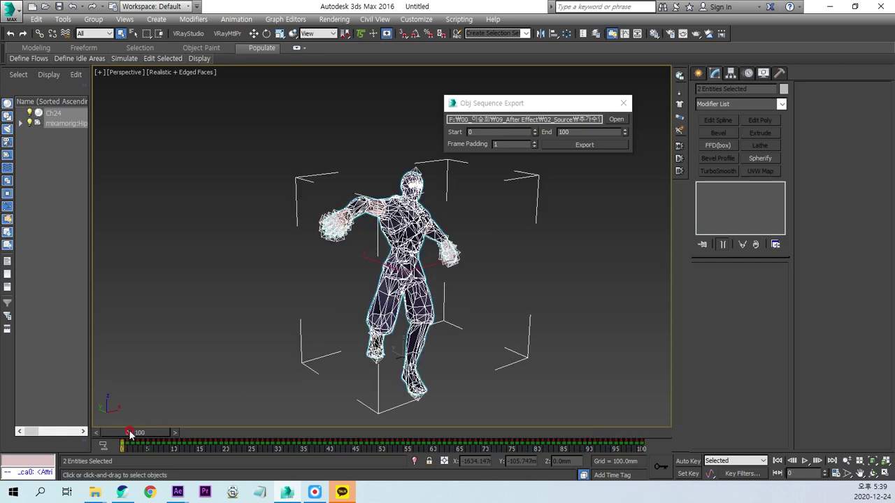
scroll(443, 204, up, 6)
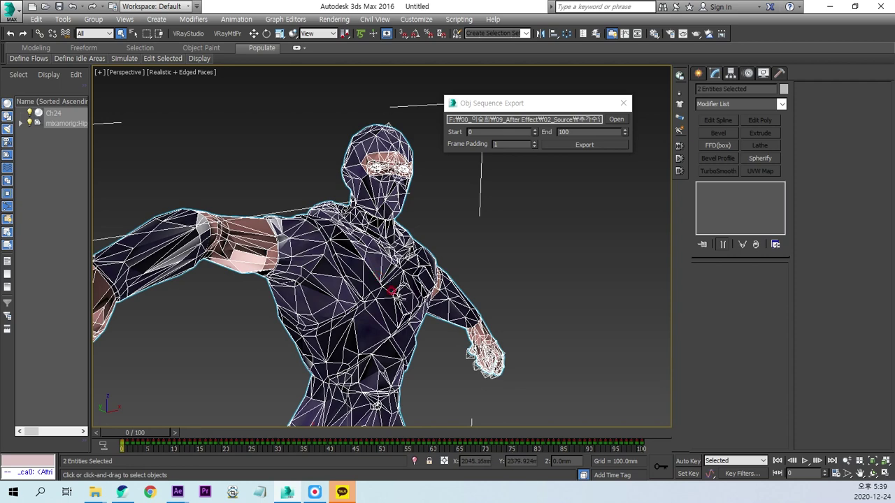
scroll(413, 302, up, 2)
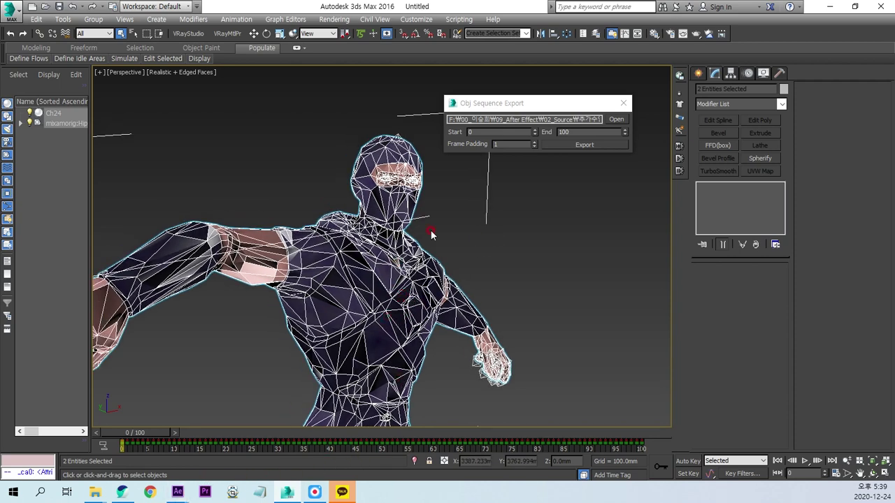
key(F4)
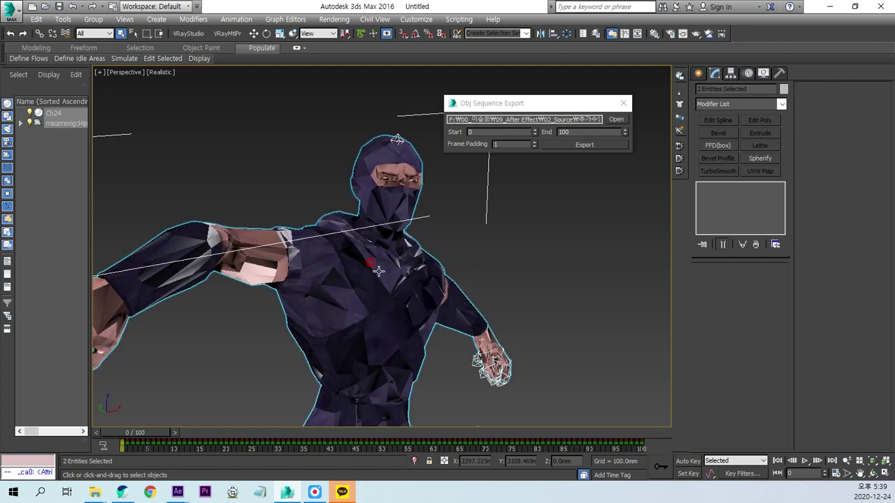
key(F4)
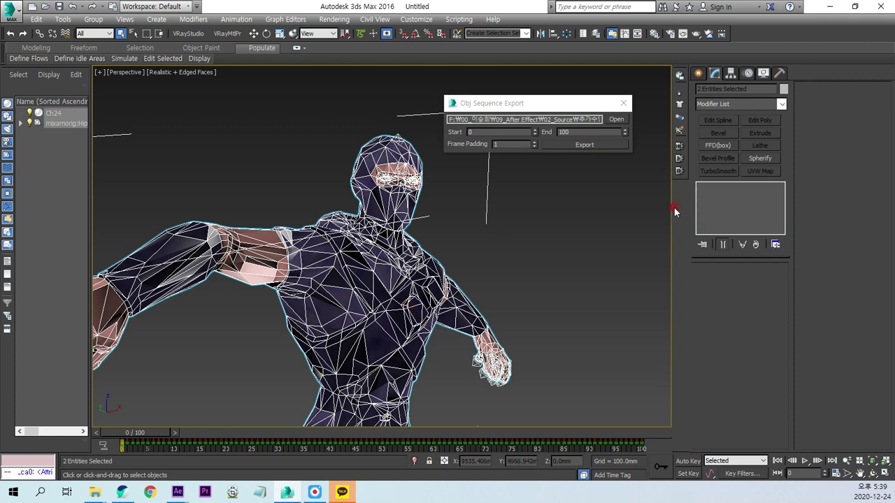
click(832, 9)
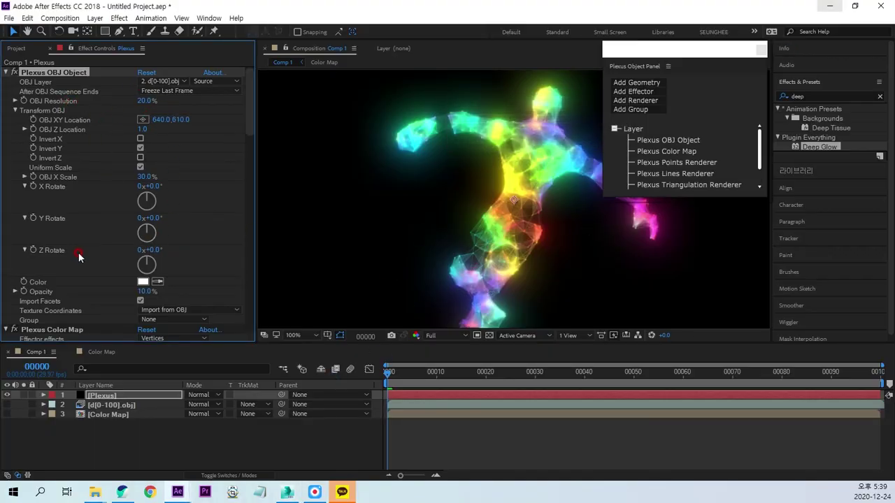
Lower the Plexus OBJ object opacity to 7%
click(145, 292)
text(7)
key(Return)
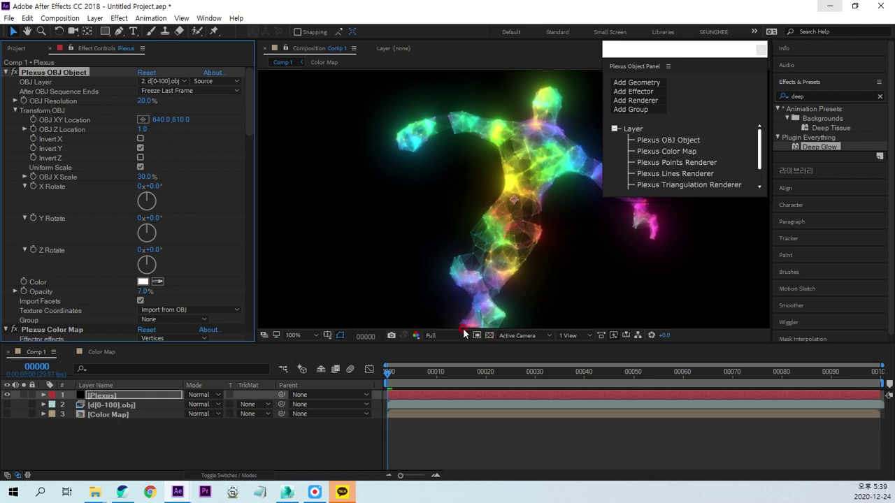
drag(695, 50, 775, 125)
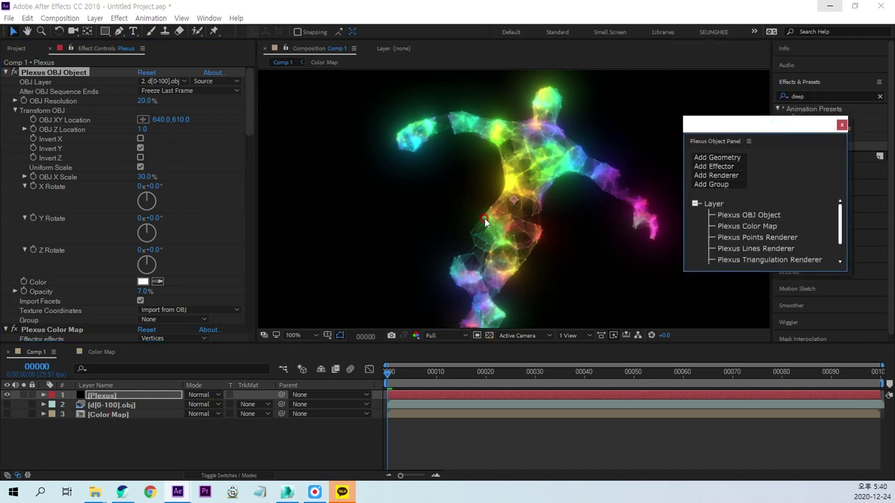
scroll(541, 199, down, 2)
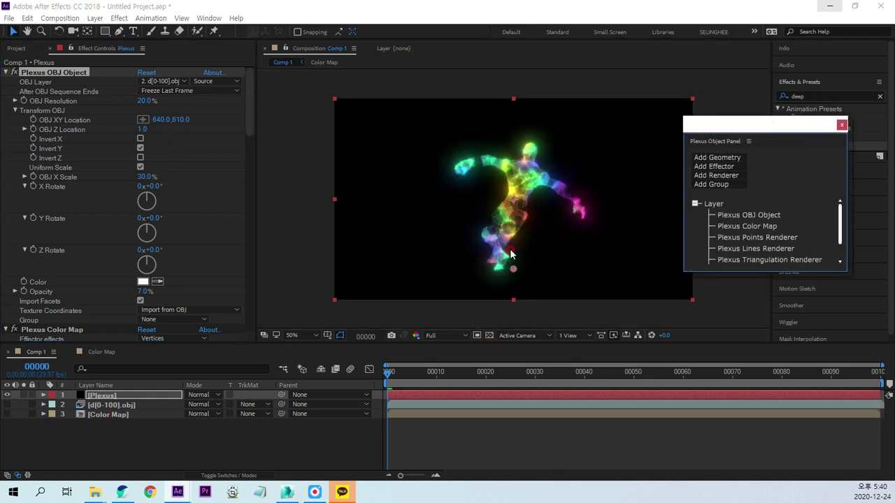
click(112, 411)
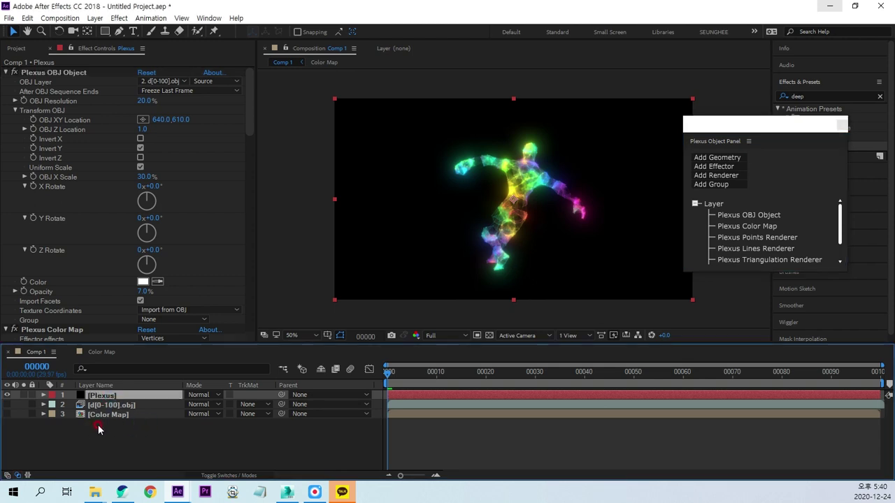
Duplicate the Plexus layer and rename the copy 'Plexus_noise'
key(ctrl+d)
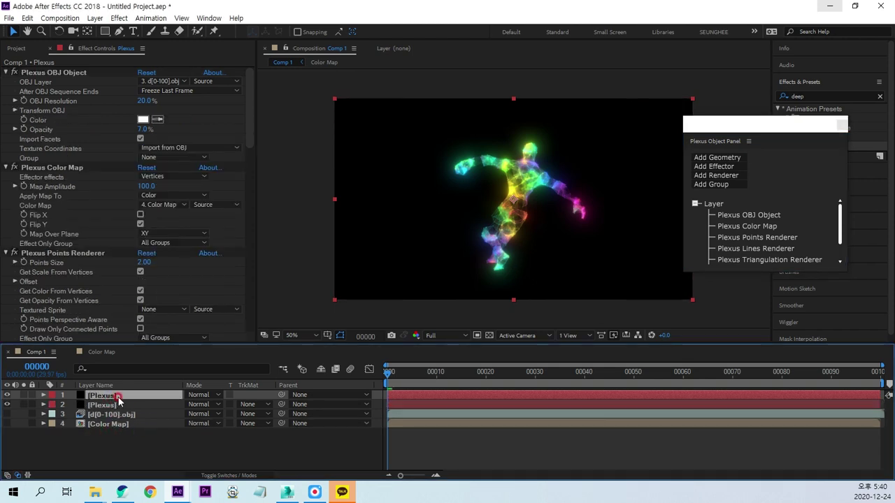
key(Return)
text(noise)
click(139, 399)
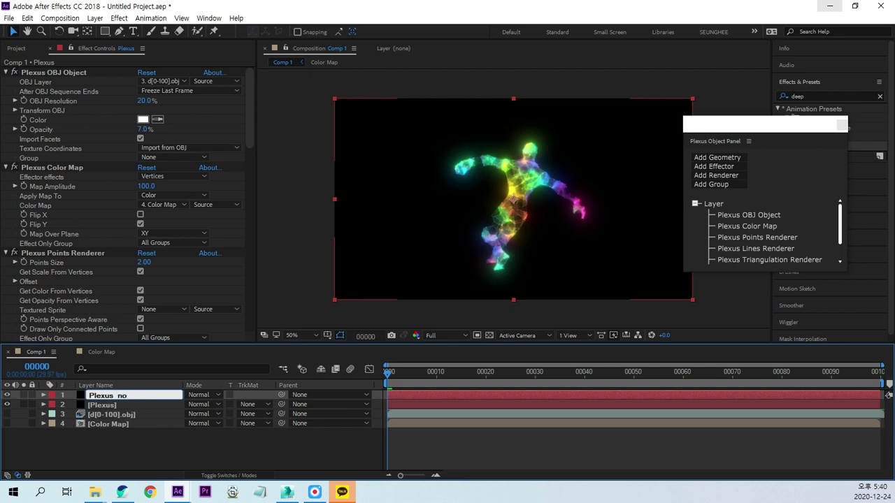
key(Return)
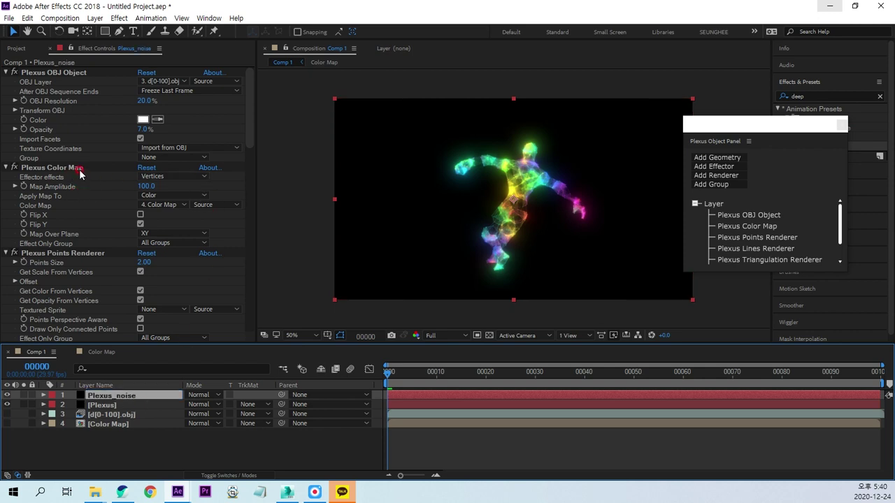
Delete the Plexus Triangulation Renderer from Plexus_noise
scroll(105, 246, down, 2)
scroll(94, 283, down, 2)
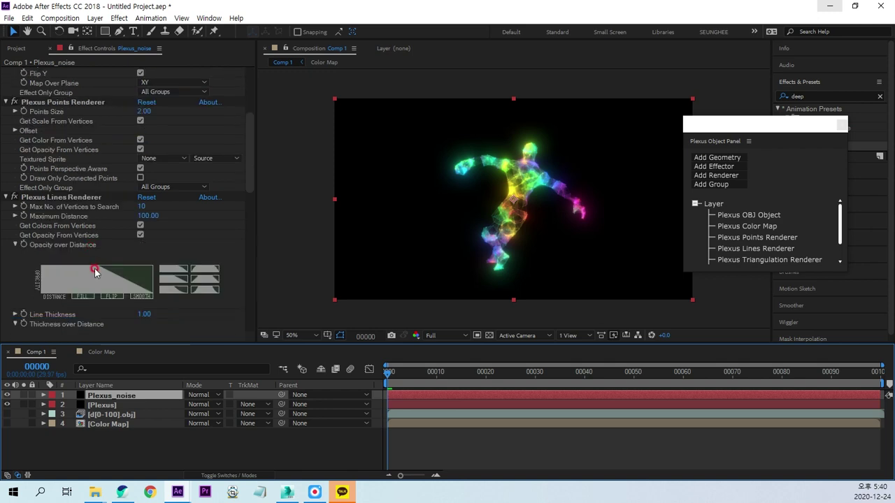
scroll(99, 272, down, 2)
scroll(98, 272, down, 3)
scroll(88, 260, down, 2)
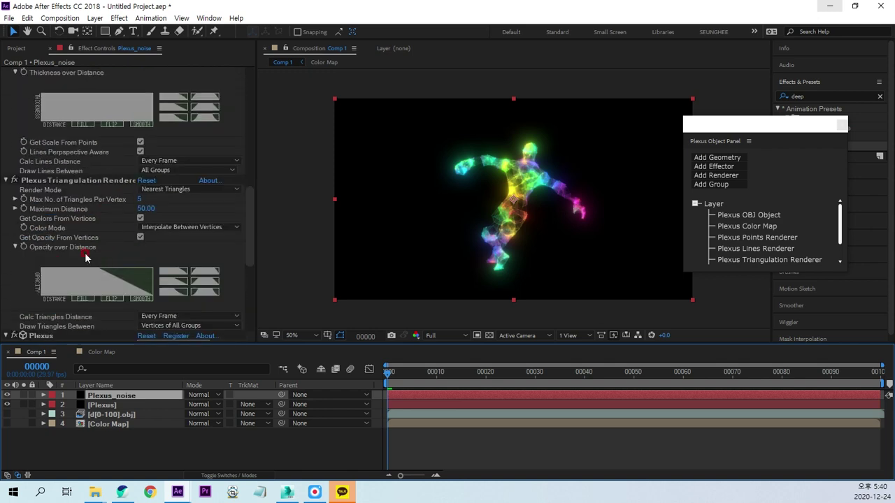
click(93, 181)
key(Delete)
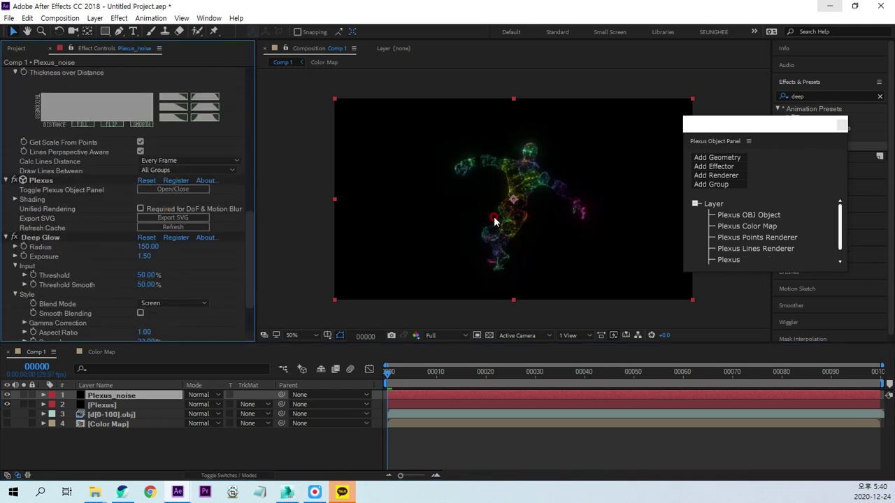
click(714, 167)
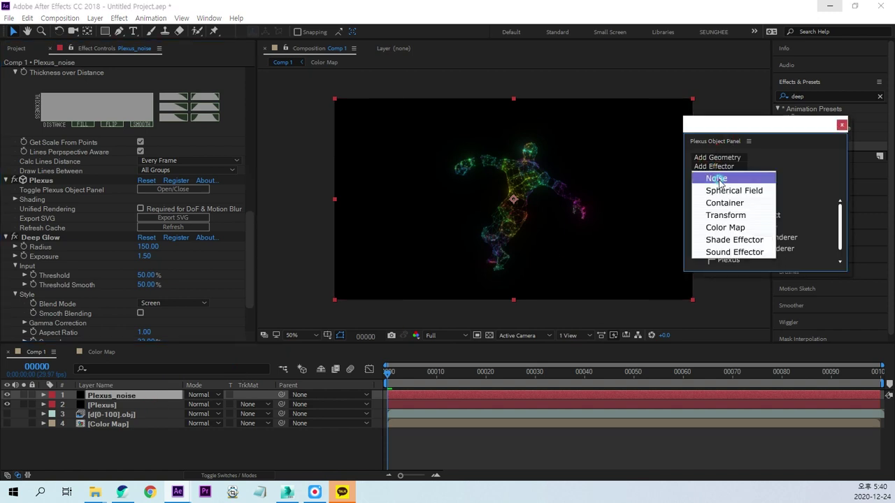
Add a Noise effector to Plexus_noise with Noise Amplitude 159
click(717, 179)
scroll(72, 165, up, 5)
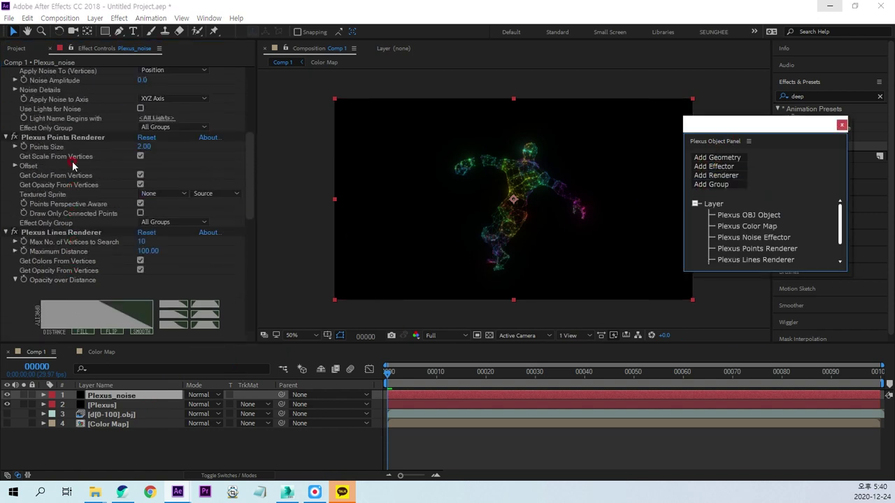
scroll(76, 159, up, 4)
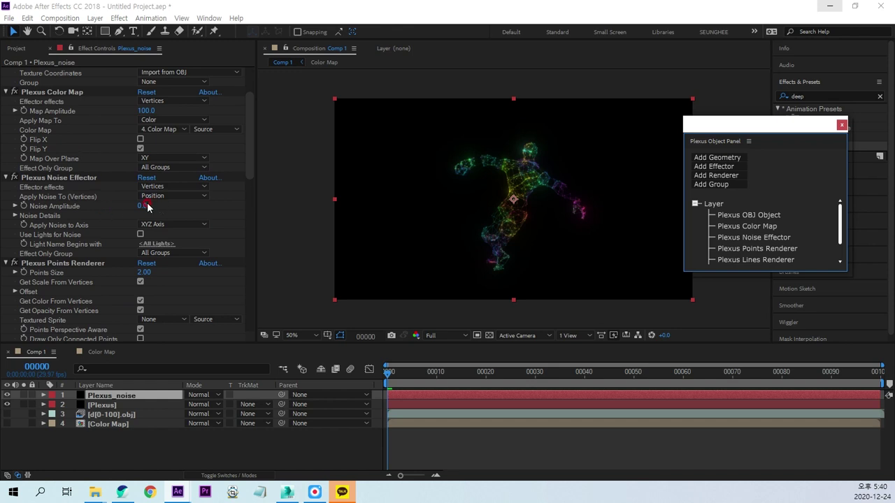
drag(147, 207, 165, 203)
scroll(515, 203, up, 3)
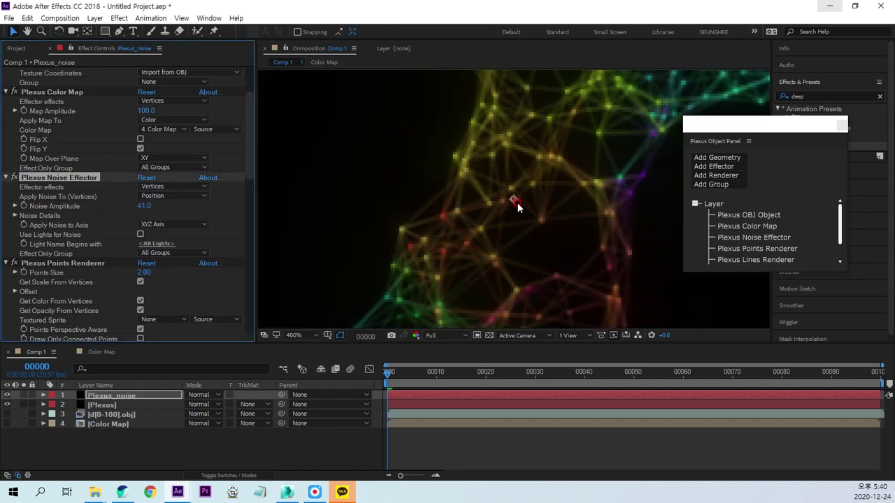
drag(145, 206, 210, 205)
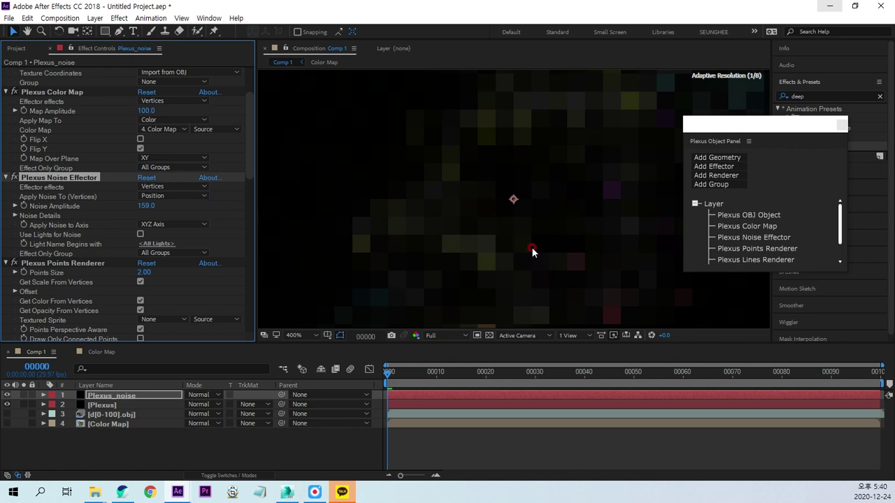
scroll(489, 231, down, 4)
scroll(513, 202, down, 2)
Select both Plexus layers and bring up the blending Mode menu
scroll(531, 160, up, 2)
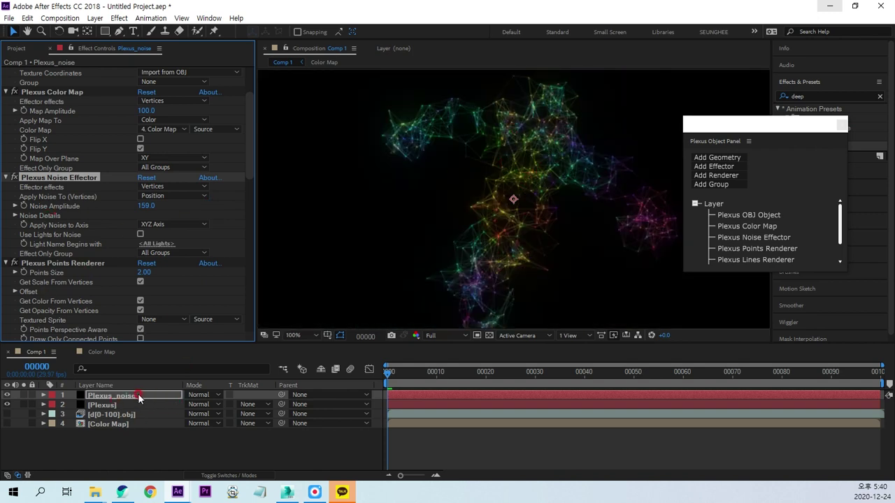
click(114, 408)
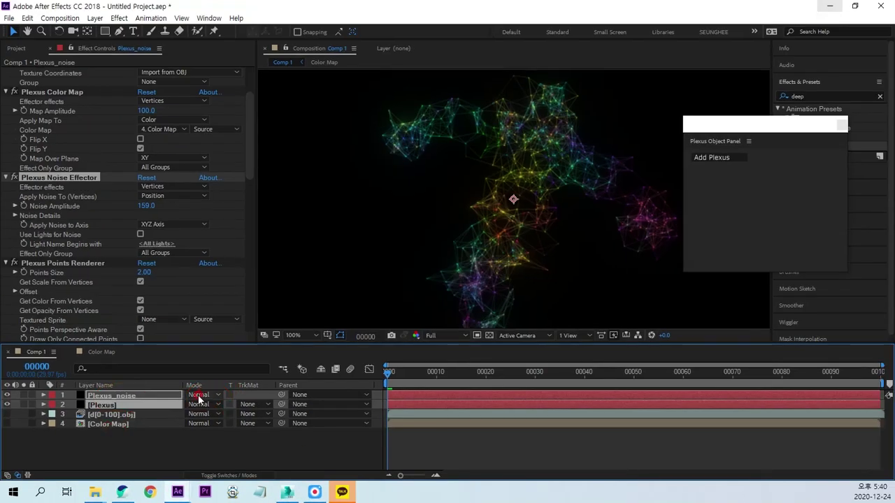
click(200, 395)
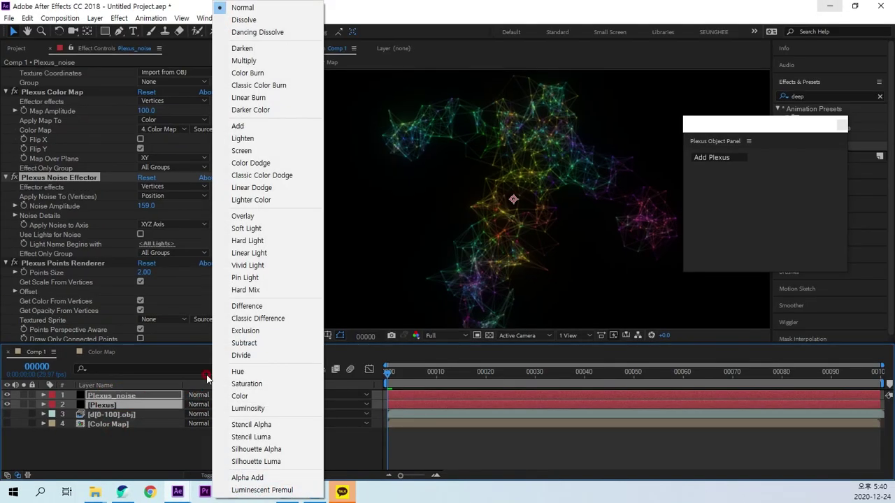
Set both Plexus layers to Add, Noise Amplitude to 173 and OBJ opacity to 5%
click(280, 127)
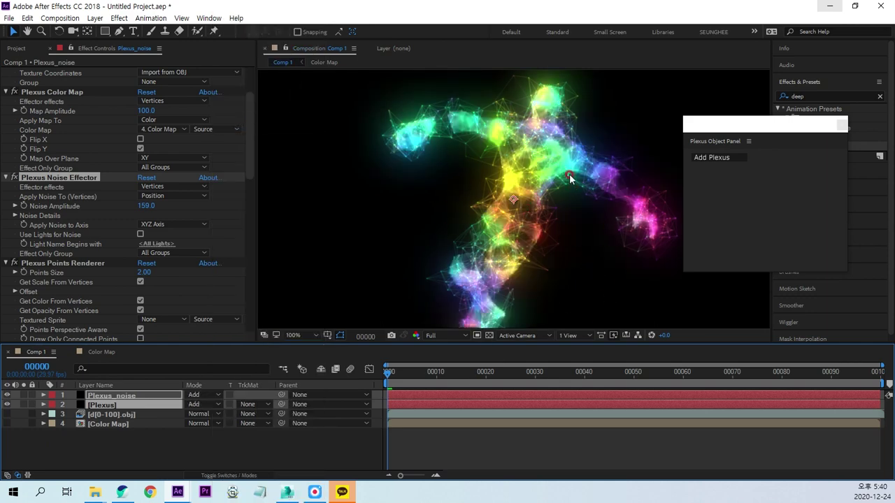
drag(145, 208, 170, 222)
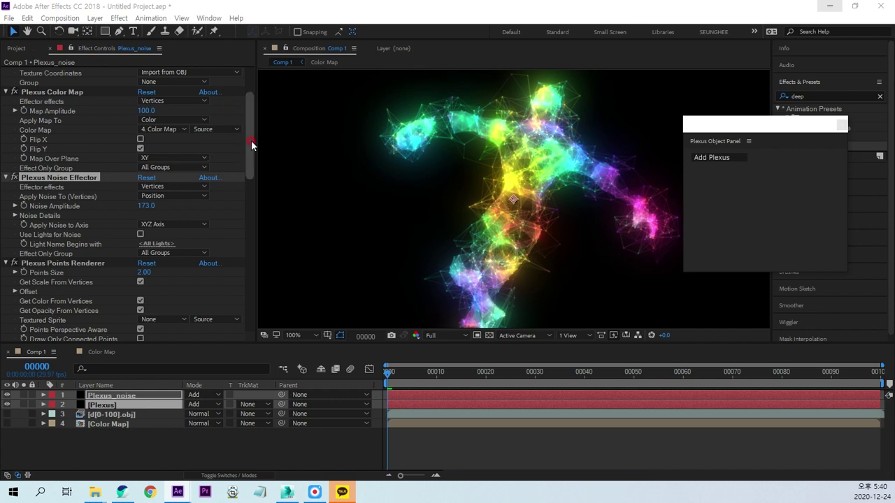
drag(249, 140, 255, 66)
click(145, 129)
click(226, 180)
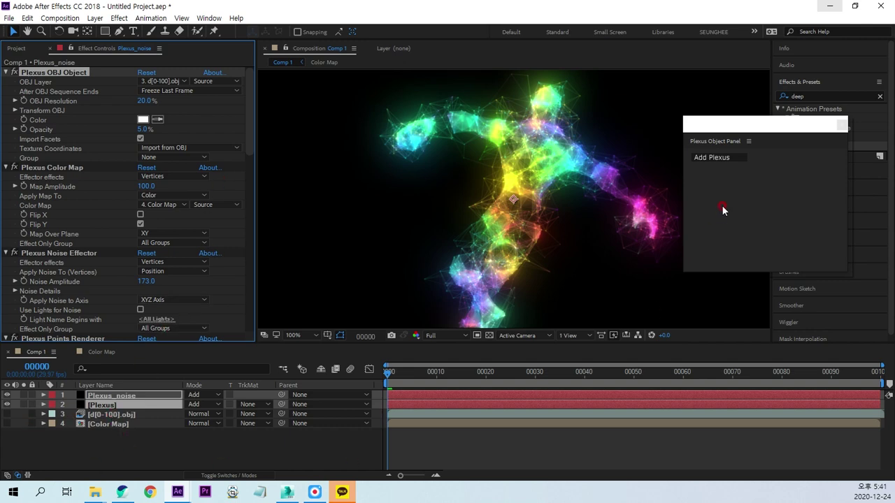
key(comma)
key(comma)
key(comma)
key(period)
key(period)
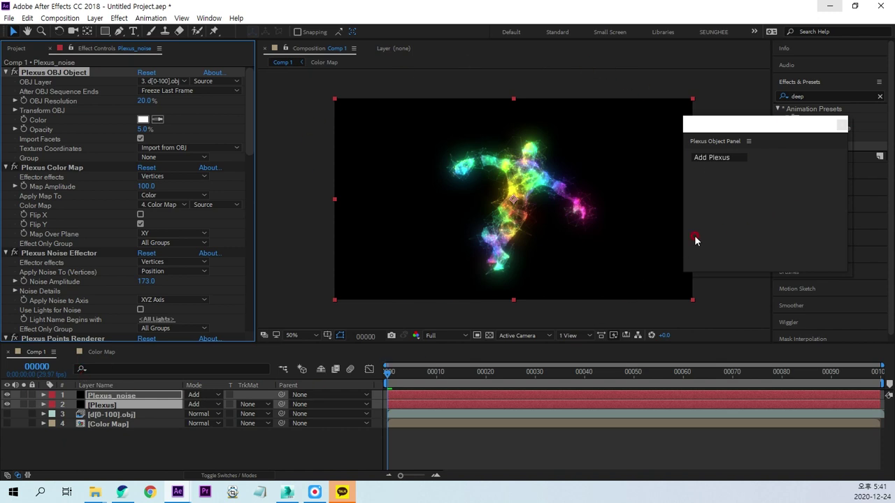
With nothing selected, create a black solid named 'Plexus sp' via Ctrl+Y
click(146, 454)
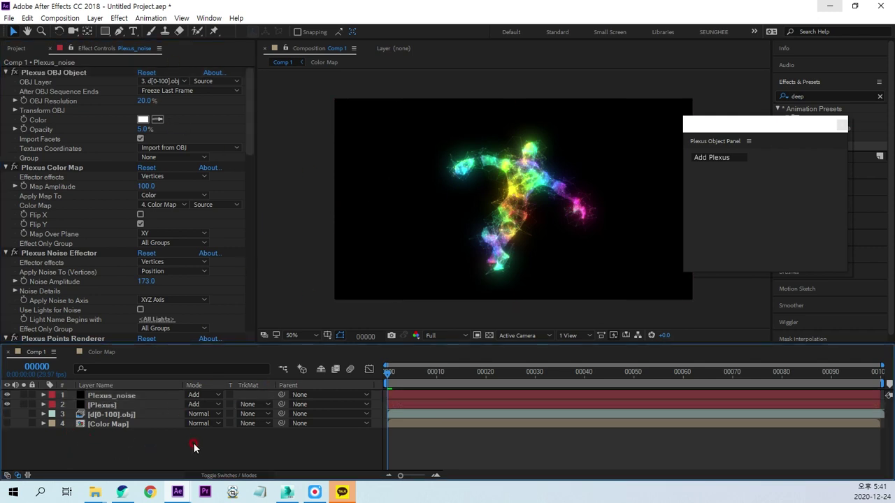
key(ctrl+y)
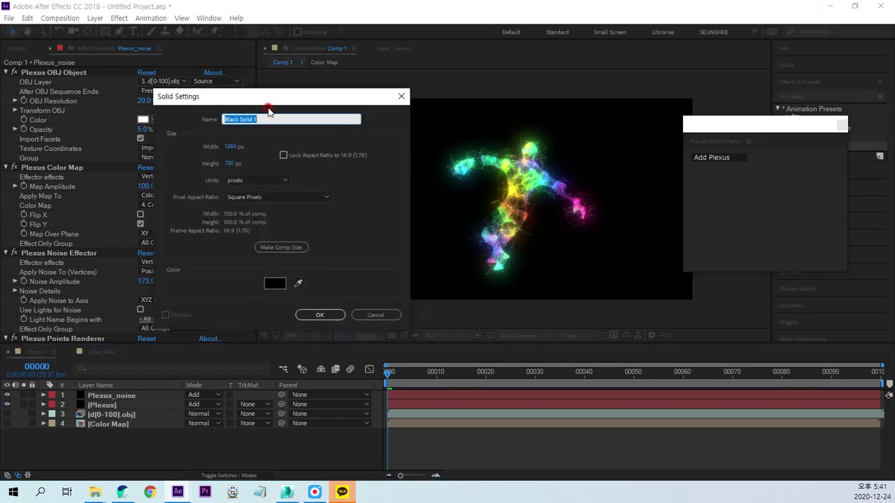
text(Plexus sp)
key(Return)
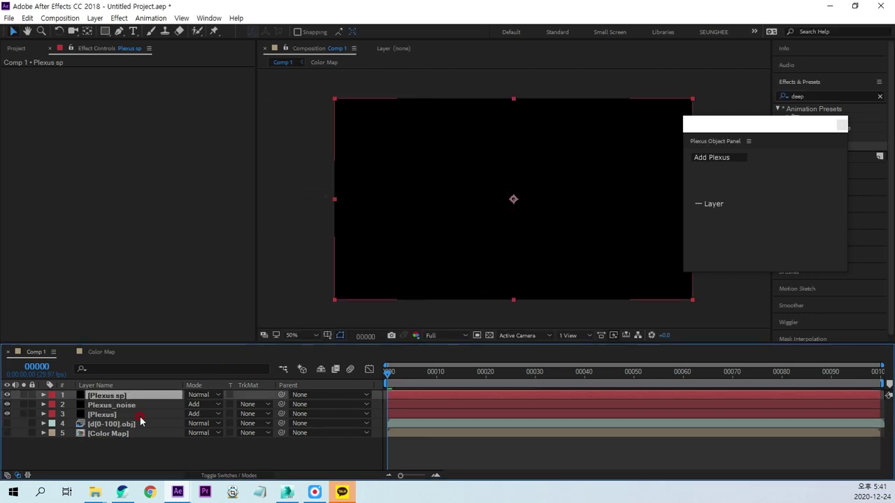
Apply Plexus to Plexus sp with a cube primitive and a Lines renderer
click(729, 210)
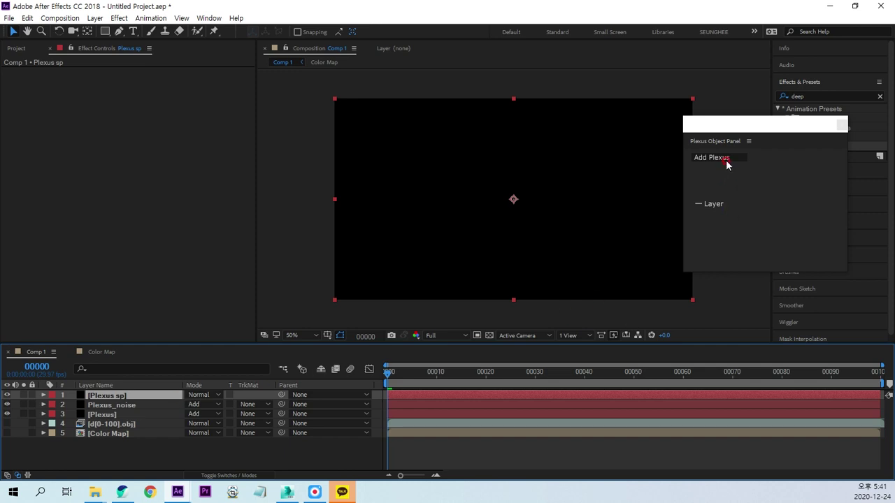
click(726, 159)
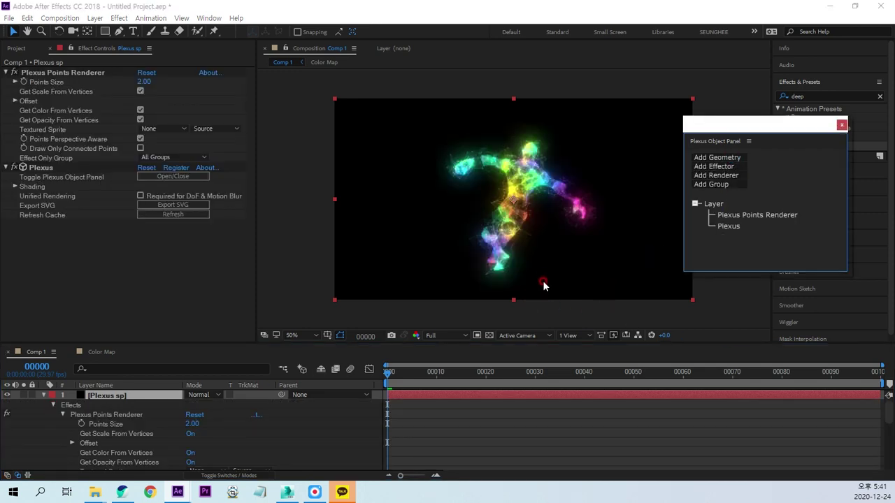
click(708, 157)
click(733, 207)
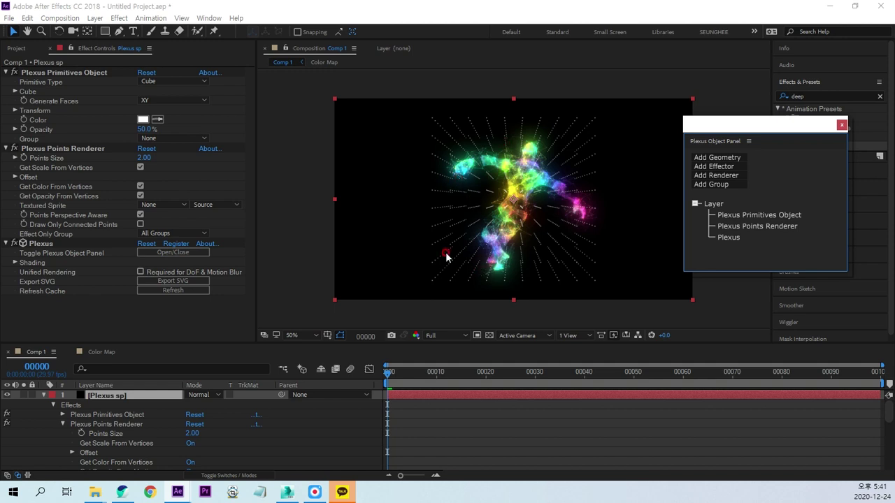
click(724, 178)
click(762, 200)
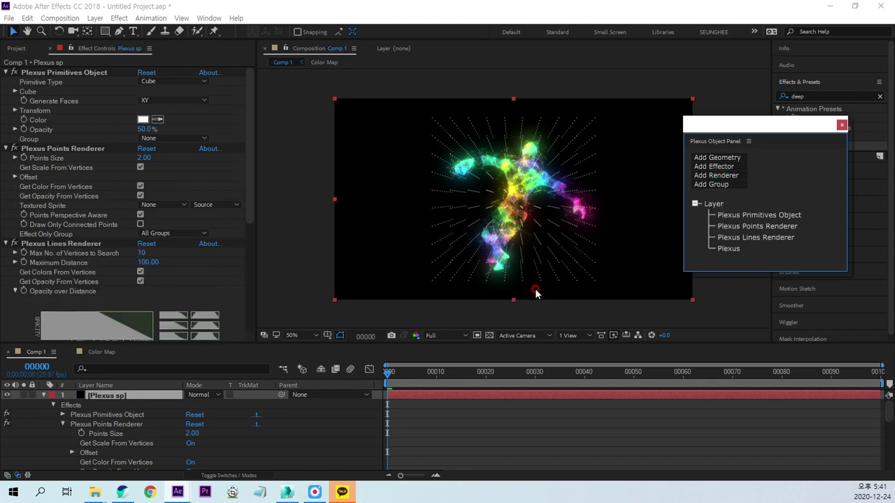
Add a Noise effector to the cube with Noise Amplitude 2692
click(719, 168)
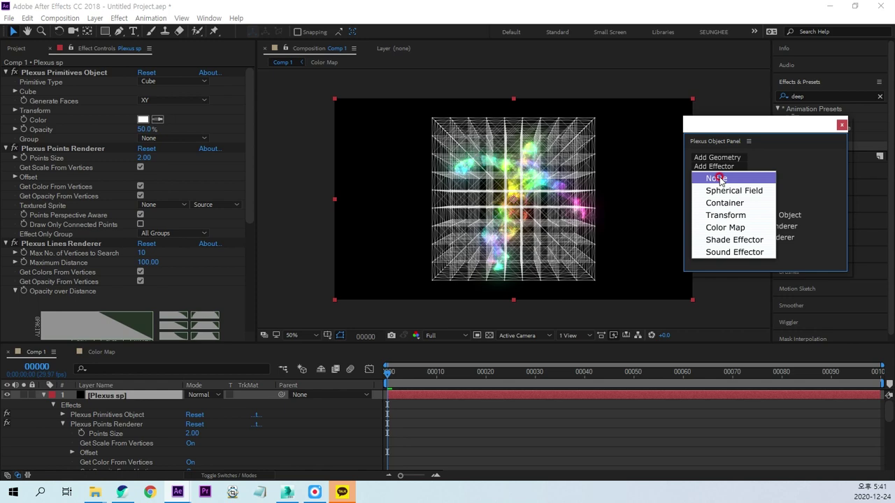
click(719, 179)
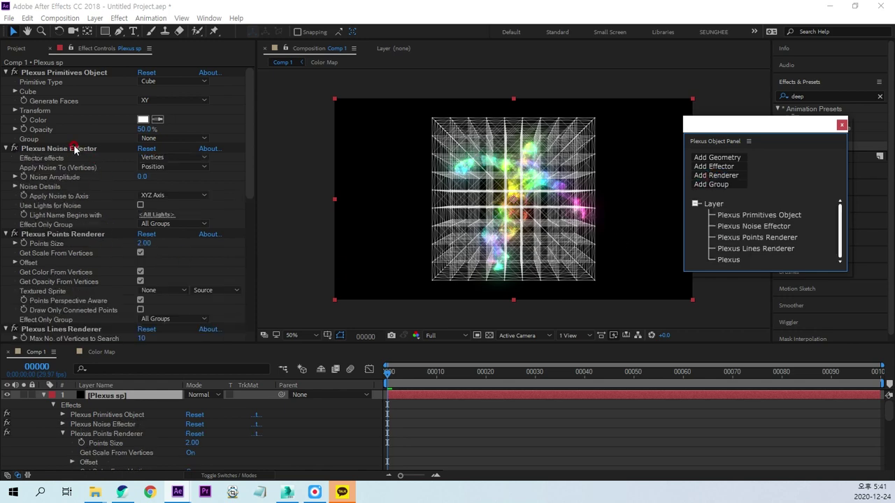
click(75, 149)
drag(142, 176, 587, 110)
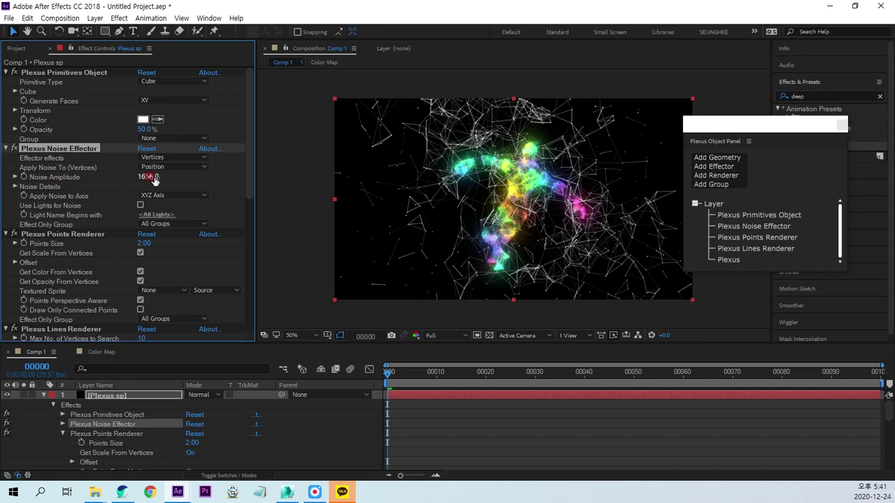
drag(587, 110, 628, 79)
click(475, 197)
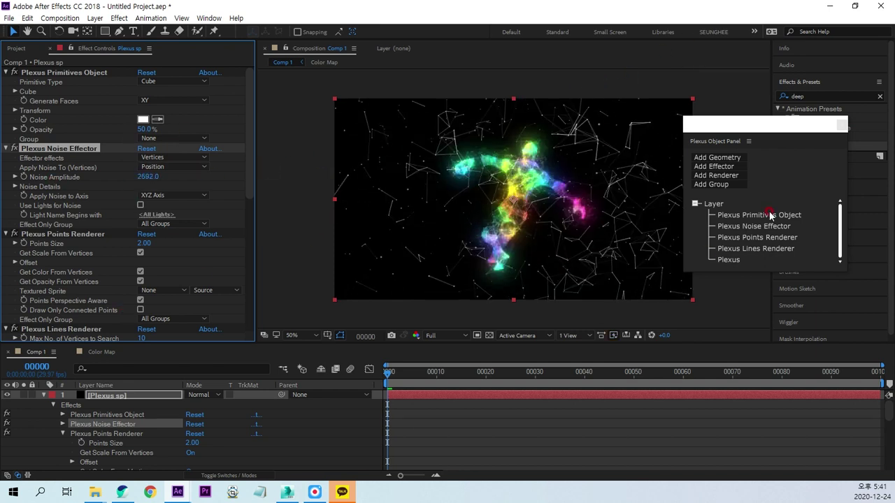
Set the Plexus noise amplitude to 2692
drag(768, 129, 863, 102)
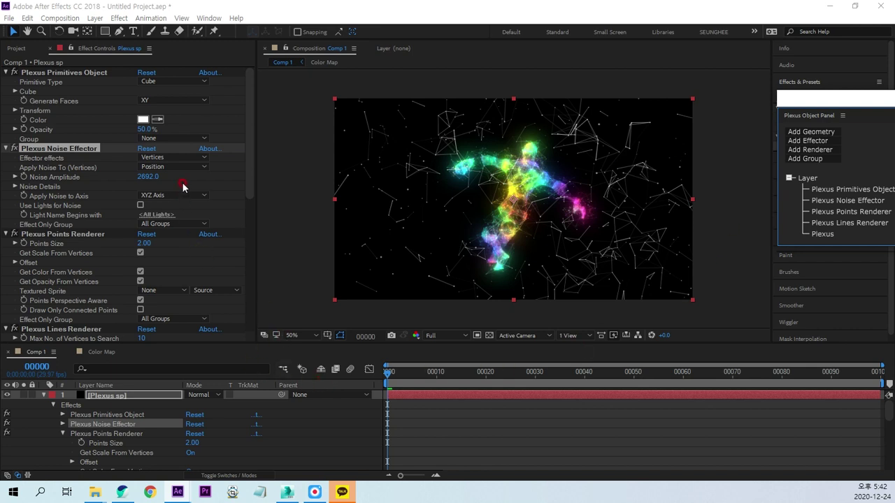
drag(144, 176, 147, 177)
click(614, 267)
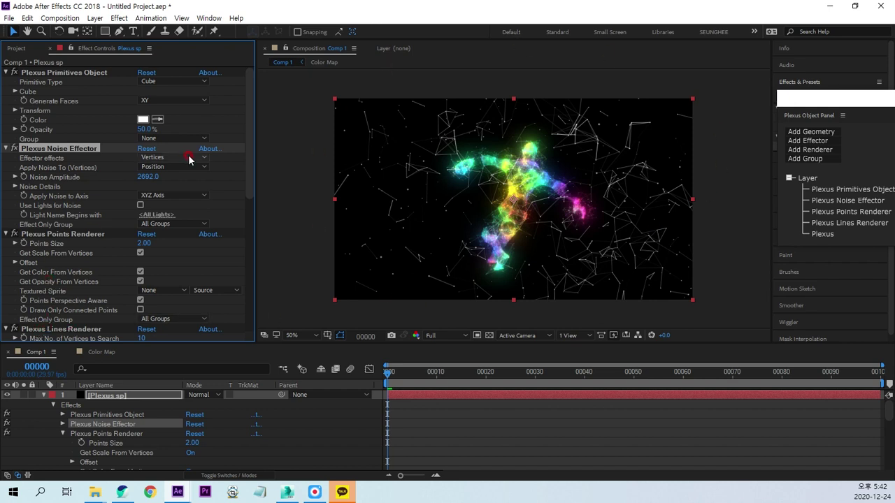
Color the scattered cube's points and lines a saturated blue, then apply Deep Glow to Plexus sp
click(250, 122)
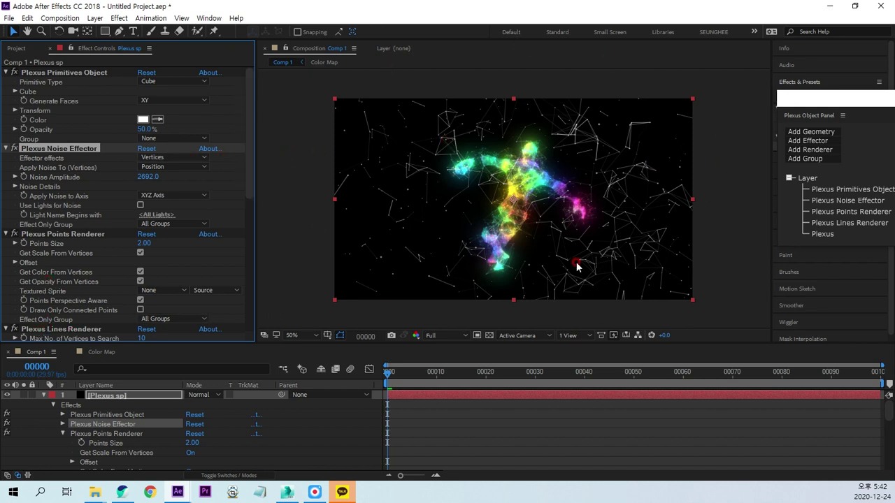
click(143, 120)
drag(608, 190, 608, 161)
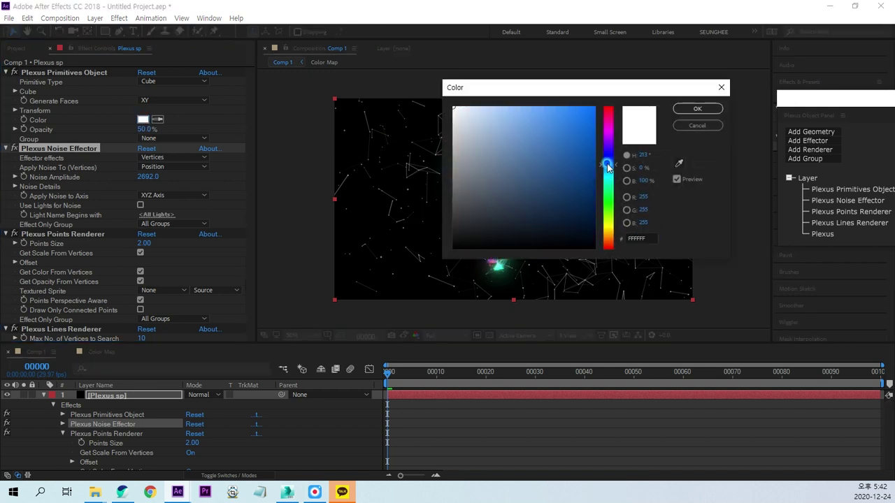
drag(557, 103, 544, 106)
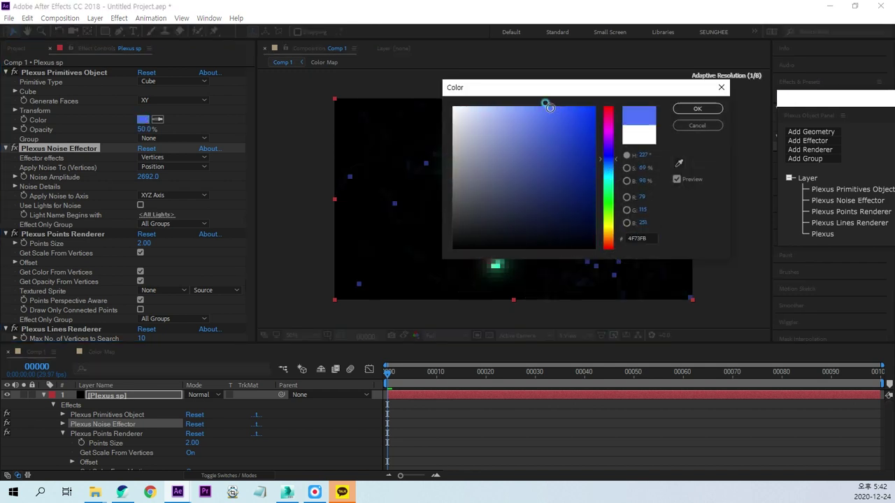
click(695, 109)
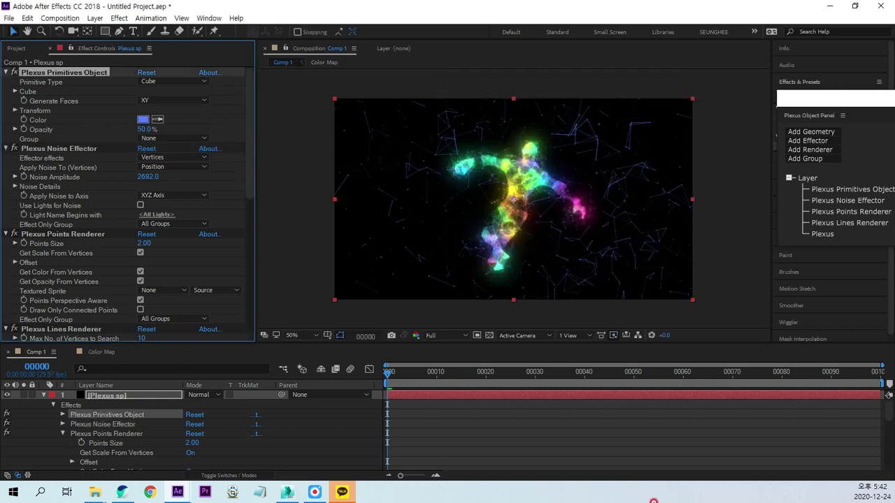
drag(818, 101, 661, 193)
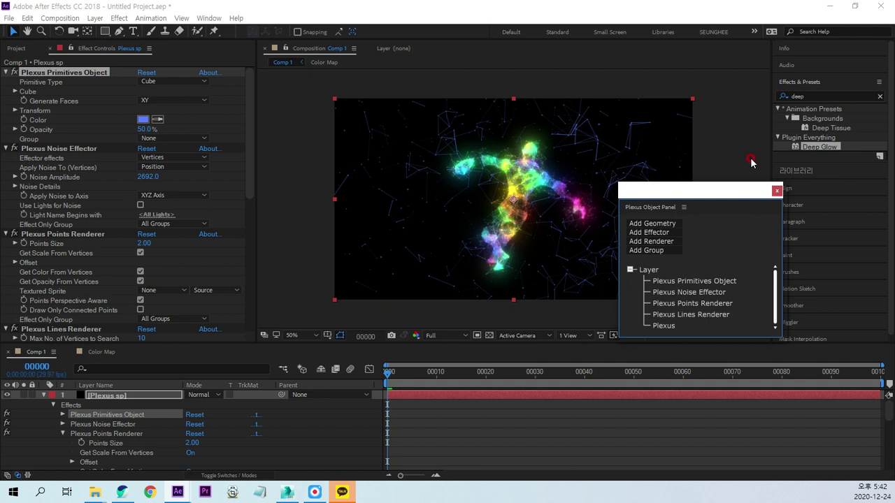
drag(810, 153, 136, 398)
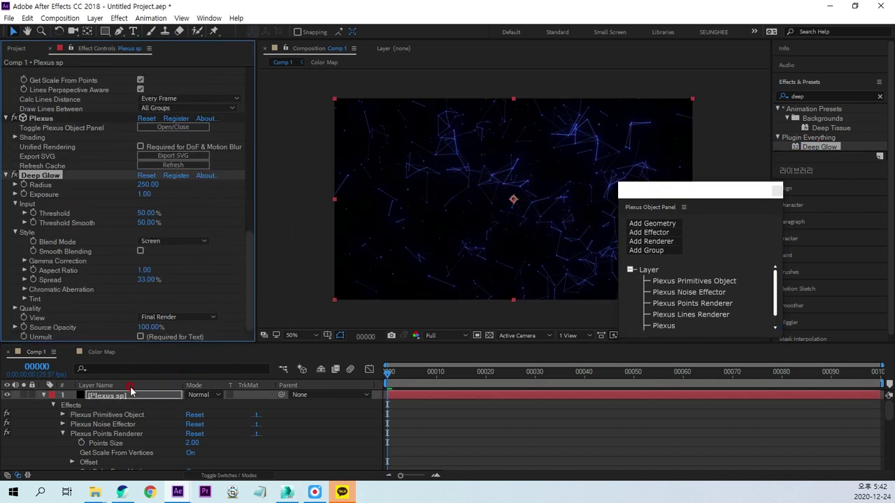
Set the Plexus sp layer's blending mode to Add
click(205, 396)
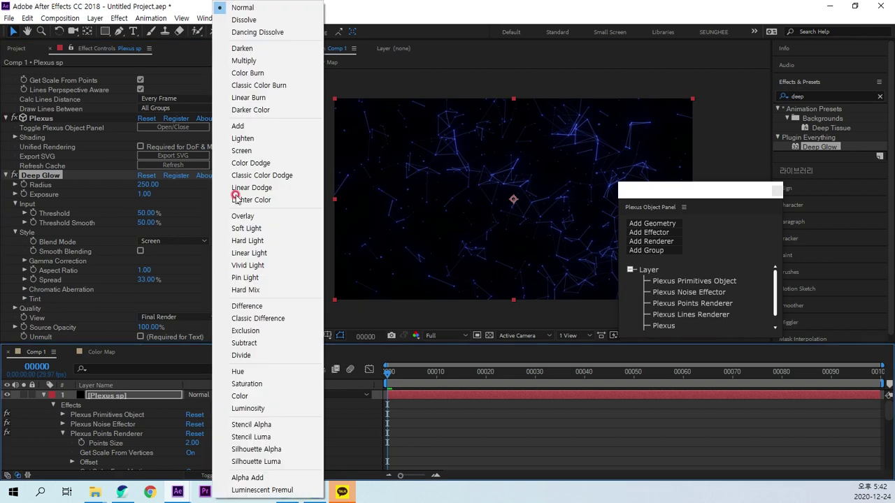
click(238, 126)
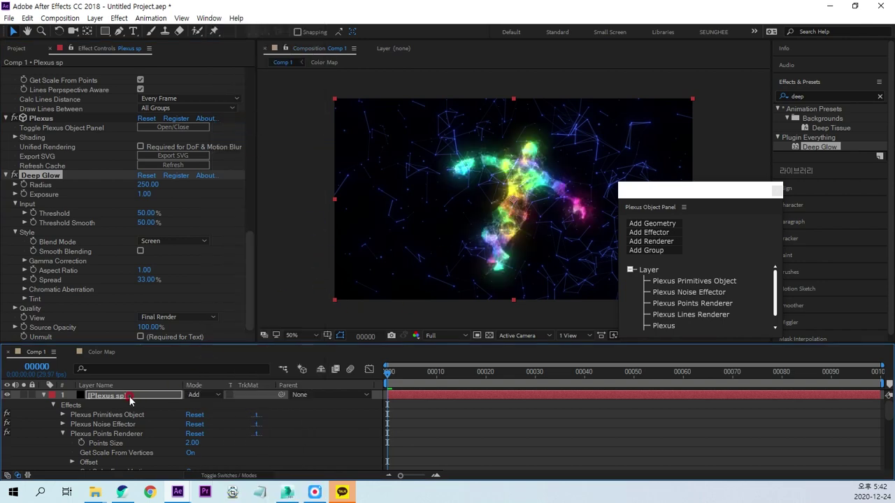
drag(249, 269, 249, 107)
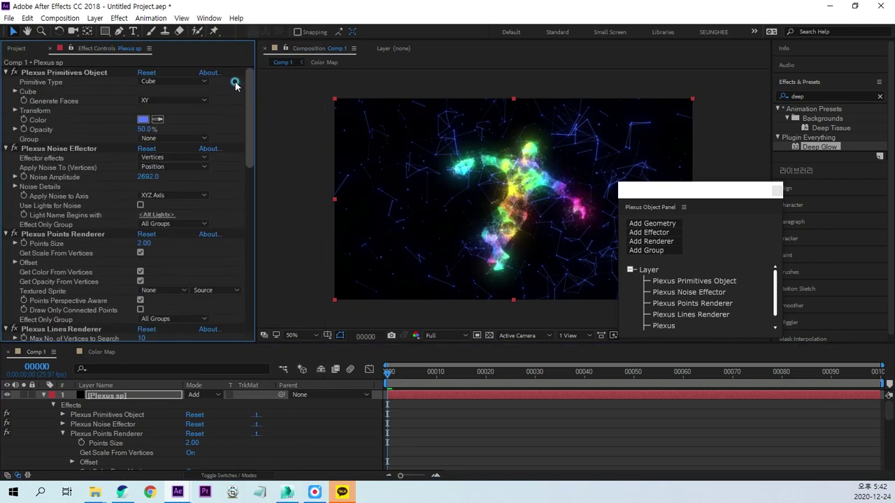
Lighten the Plexus cube colour to pale blue B5C5FF
click(143, 119)
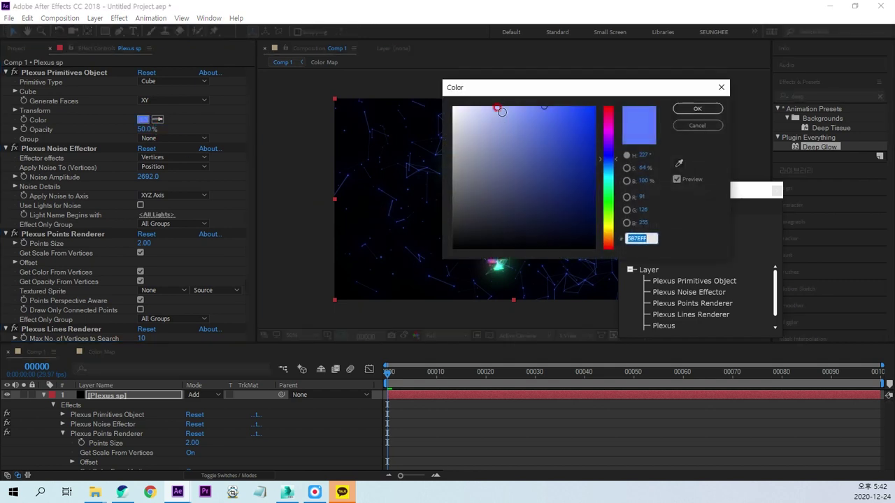
drag(501, 112, 494, 95)
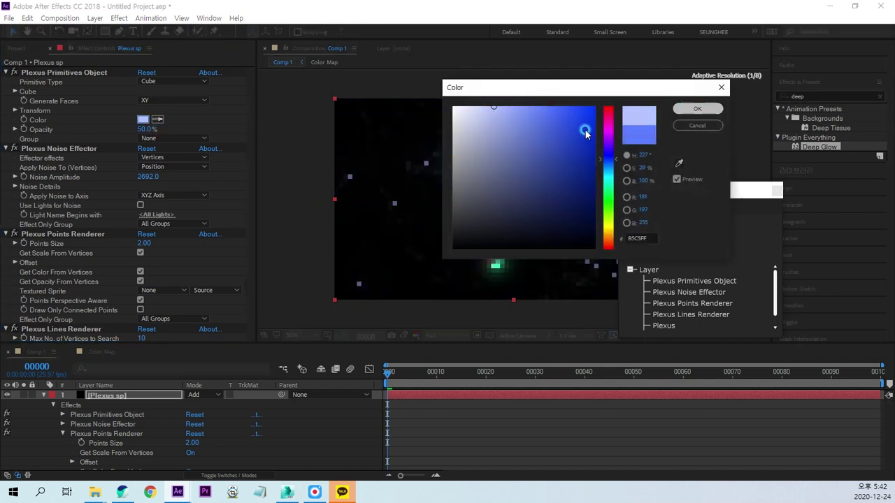
click(672, 109)
drag(686, 199, 755, 203)
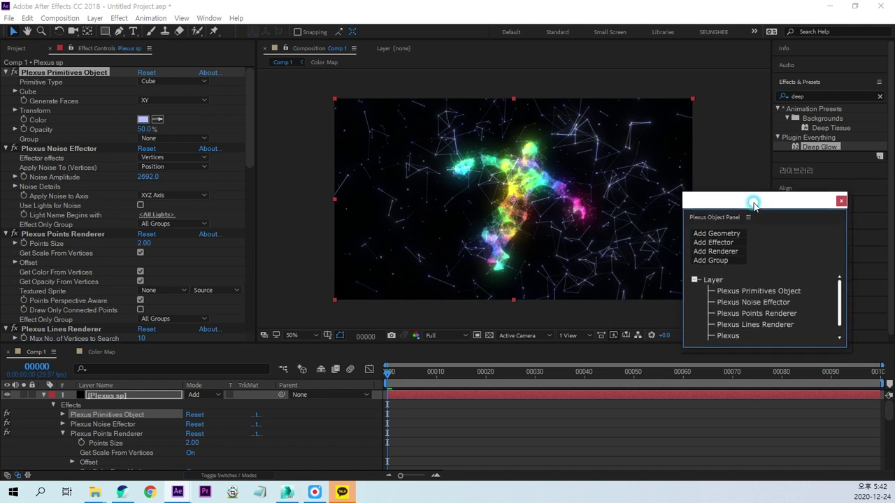
click(292, 223)
Import the particular_sparks.mov, Flare.mp4 and Up.mp4 clips into the project panel
click(17, 48)
click(351, 243)
click(352, 307)
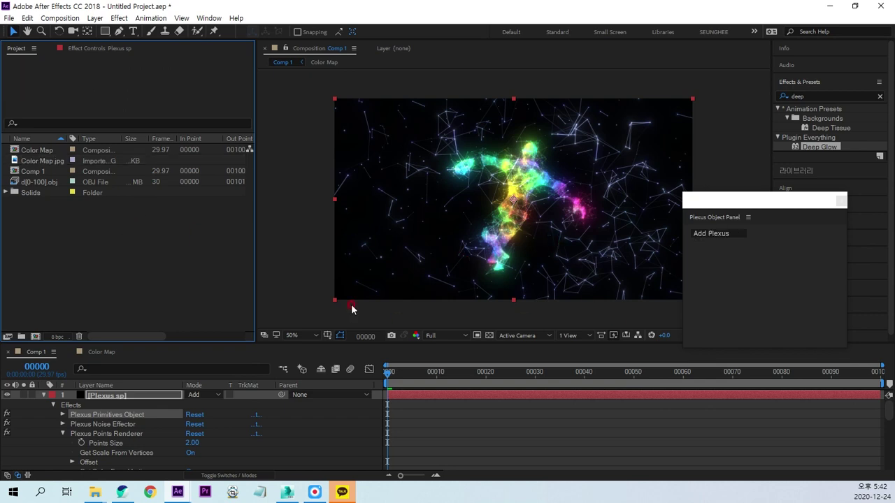
double_click(101, 223)
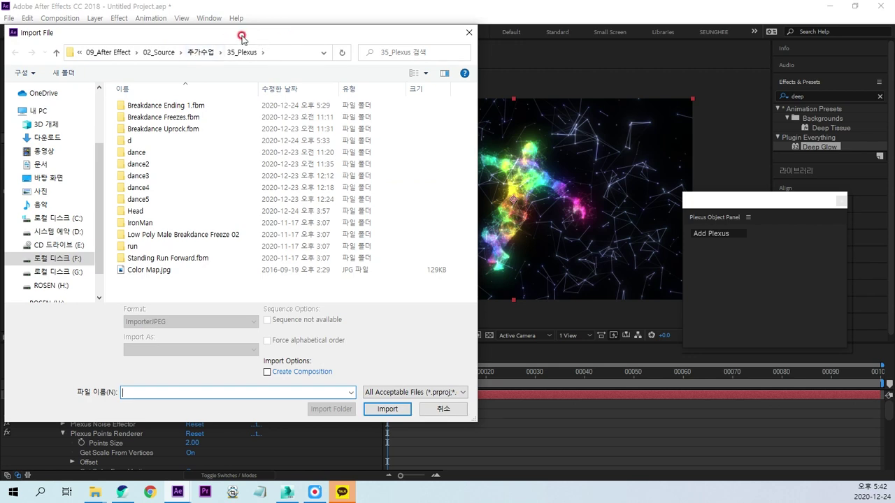
drag(241, 36, 277, 54)
key(Escape)
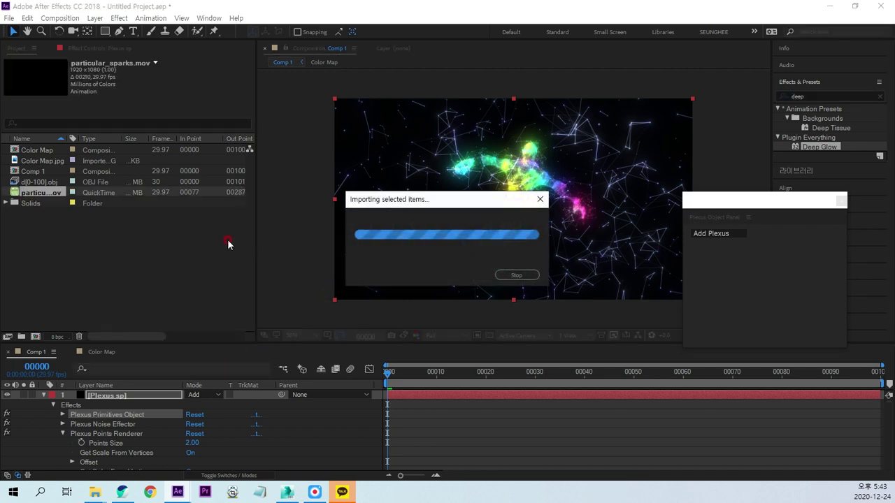
click(152, 249)
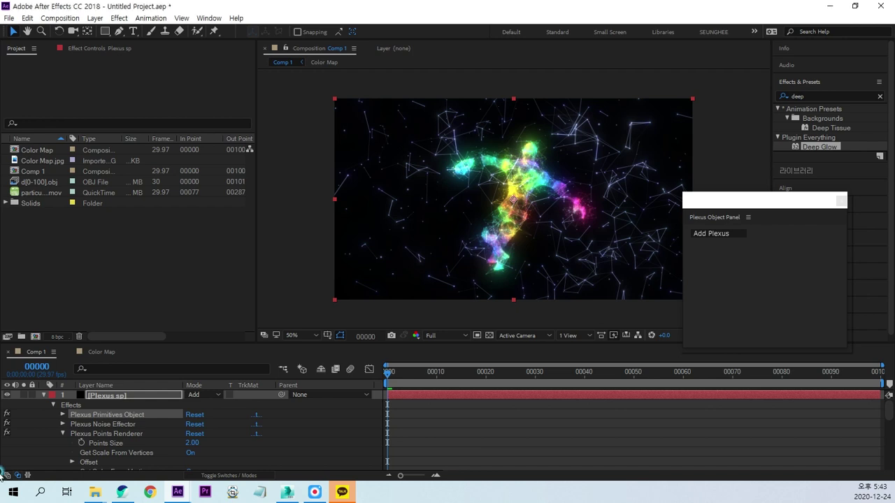
click(123, 293)
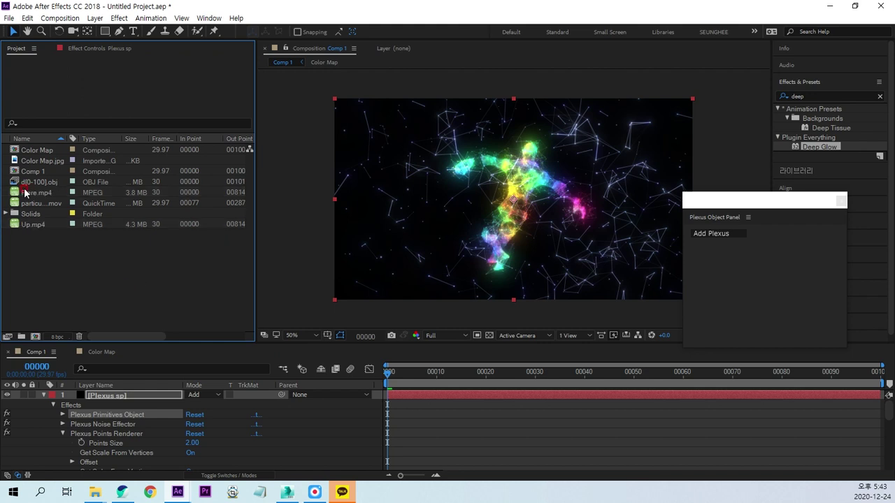
Place Flare.mp4 in Comp 1 below the Plexus layers, scaled to 78% with Add blending
double_click(30, 193)
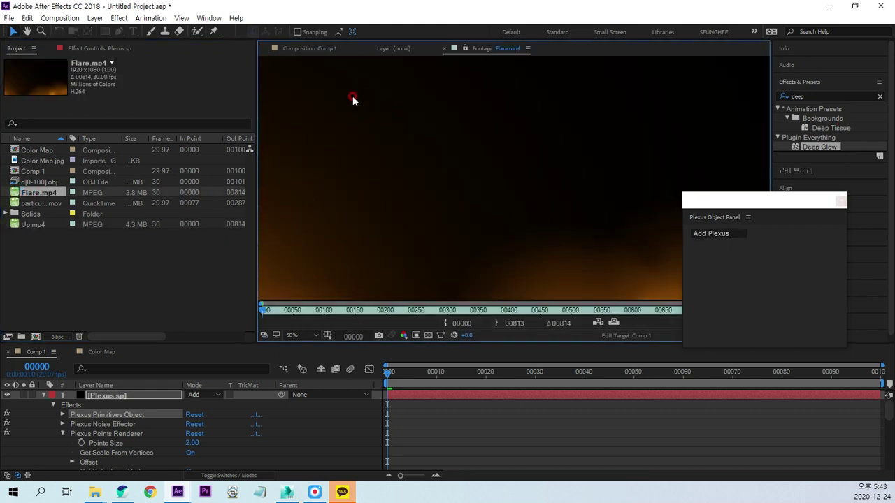
click(316, 47)
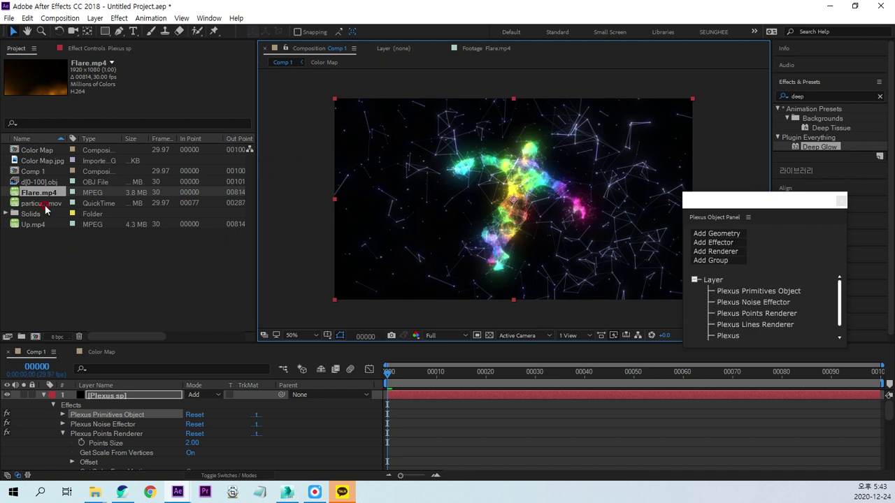
click(43, 394)
drag(44, 199, 105, 425)
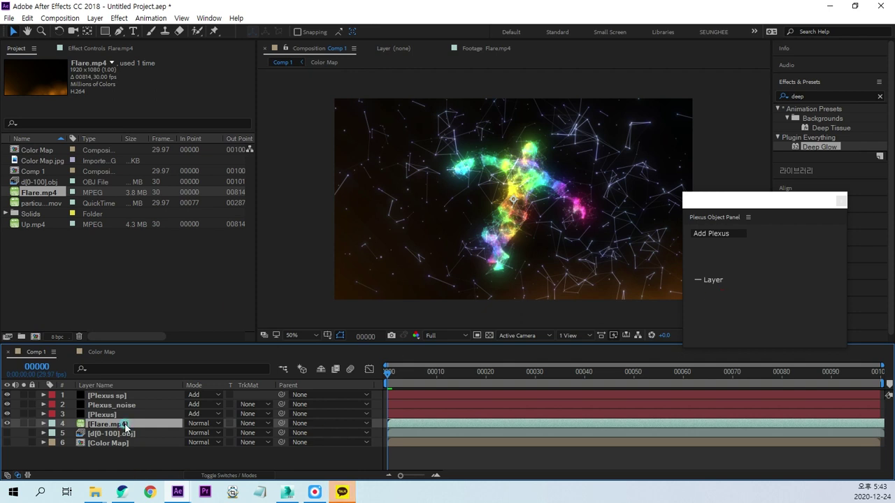
key(s)
drag(218, 433, 210, 432)
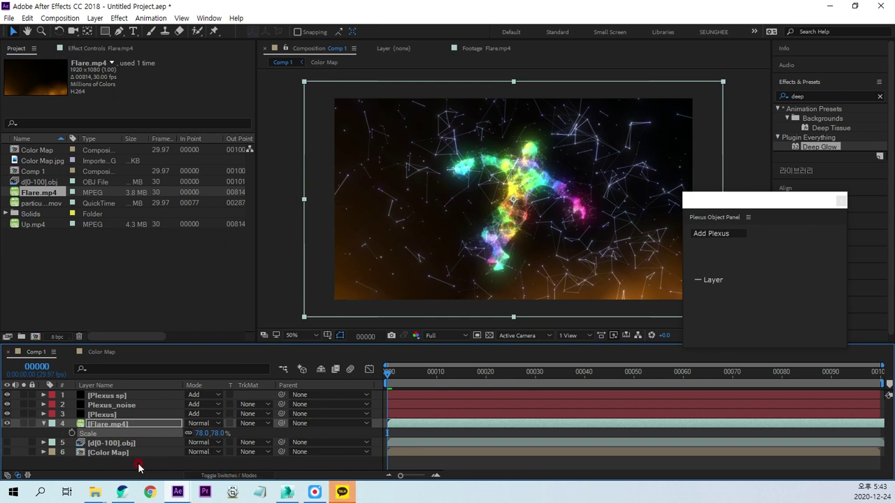
click(172, 456)
click(139, 424)
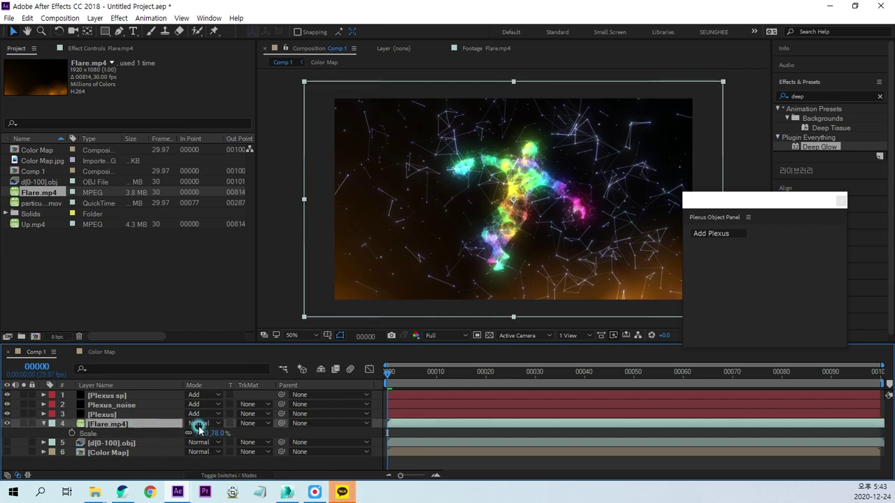
click(206, 424)
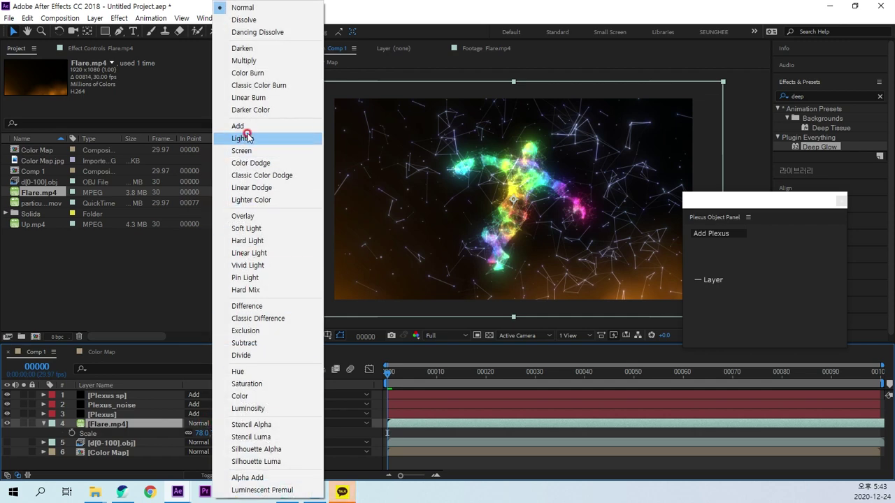
click(248, 128)
click(316, 283)
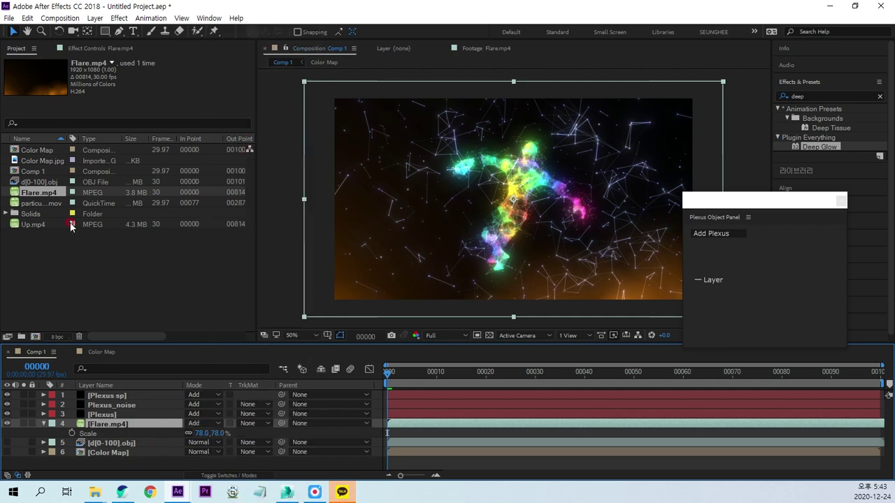
Place Up.mp4 above Flare.mp4 with Add blending, scaled to 70%
click(45, 225)
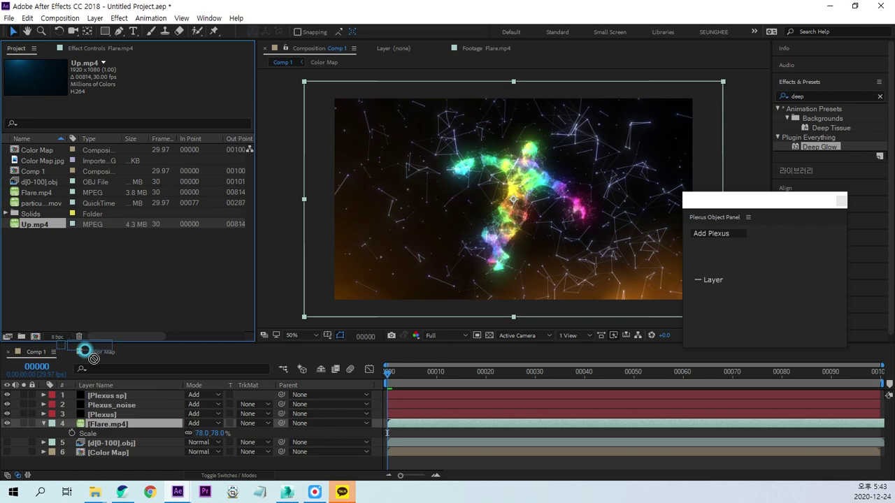
drag(48, 233, 98, 419)
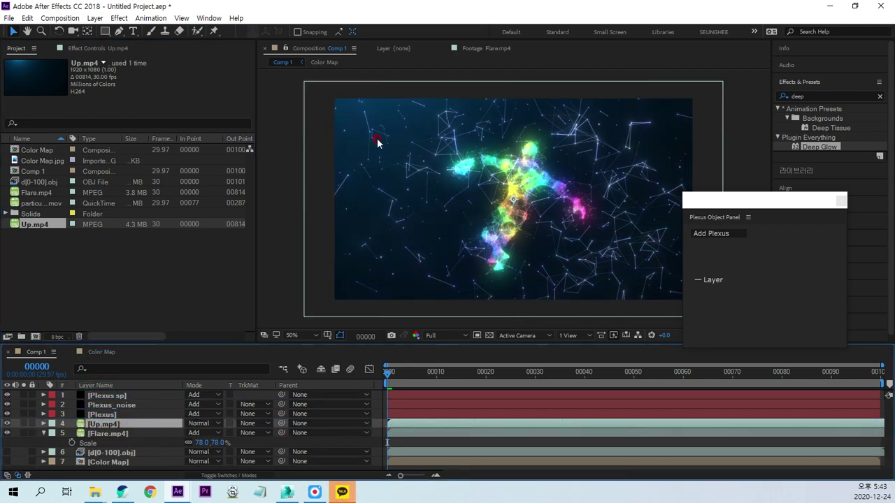
click(207, 422)
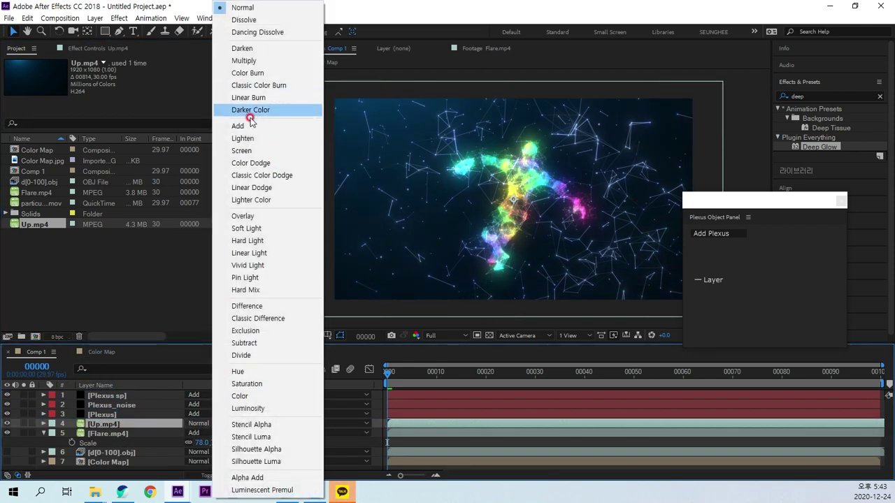
click(248, 127)
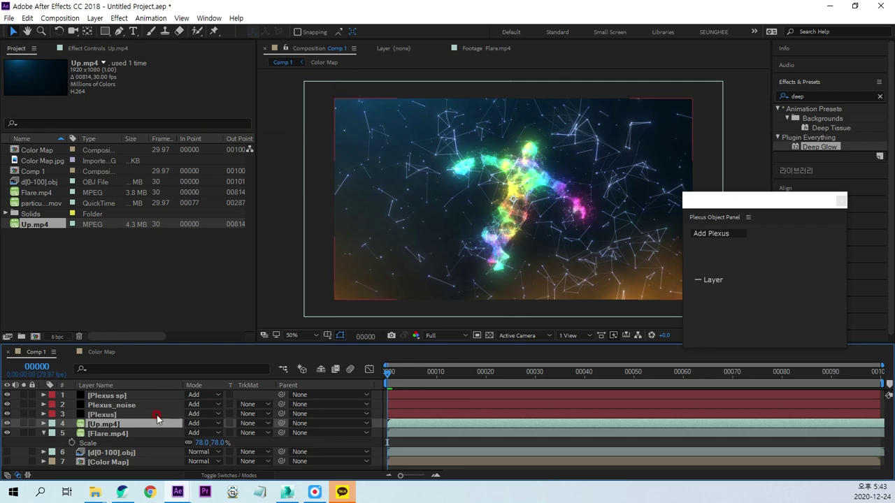
key(s)
drag(222, 434, 207, 432)
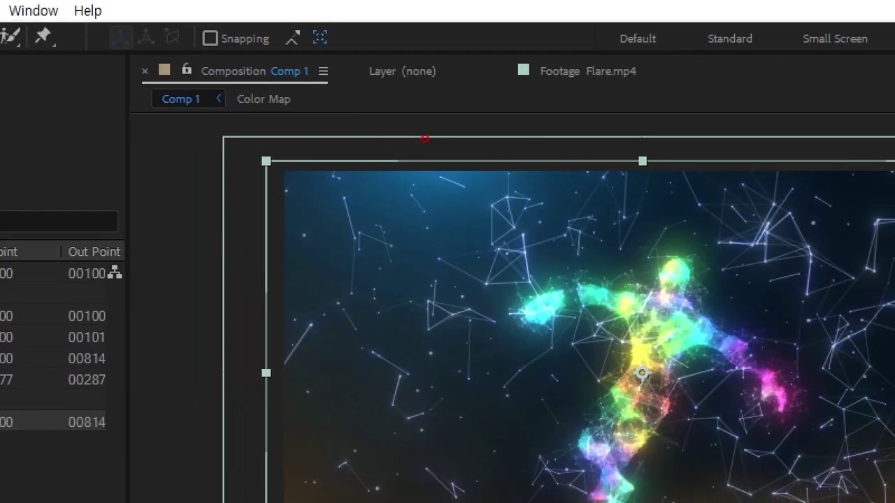
drag(433, 304, 395, 290)
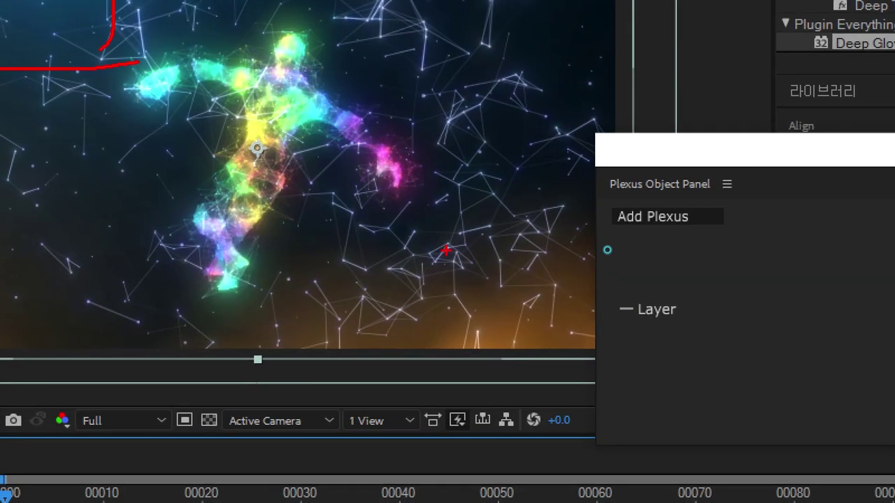
Preview the composition, then return the playhead to frame 0
drag(619, 155, 647, 85)
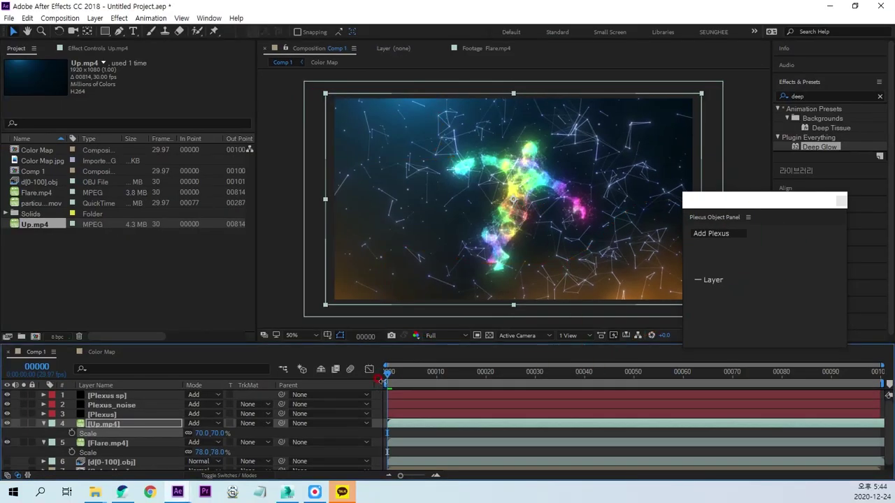
key(space)
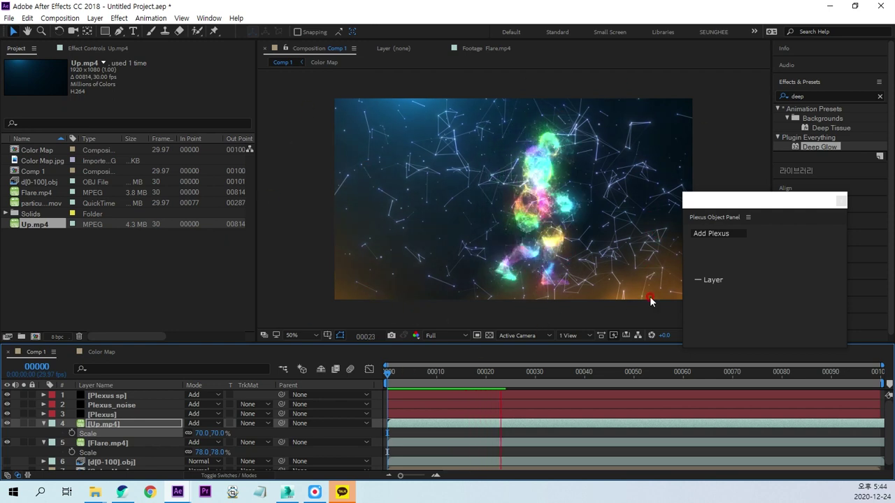
key(space)
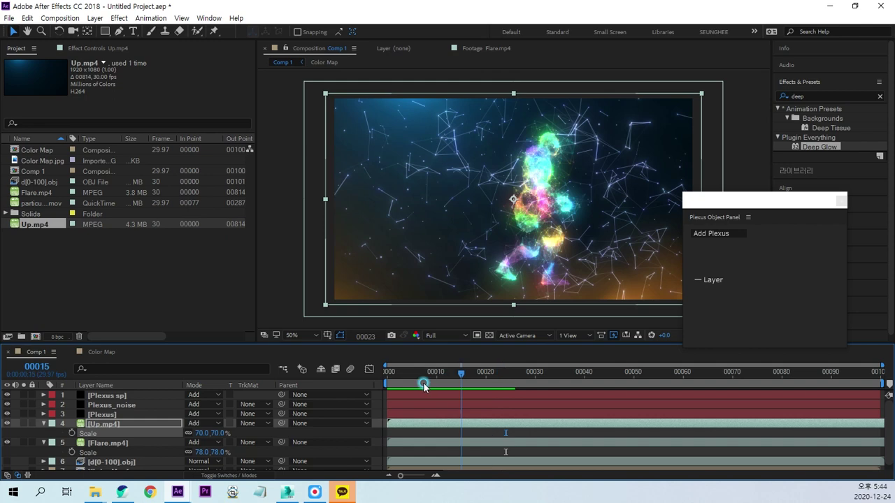
drag(501, 378, 388, 377)
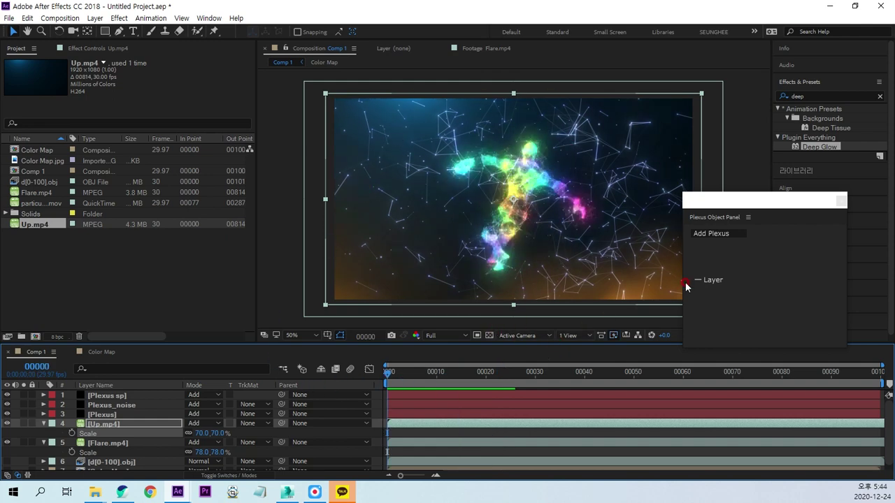
Close the Plexus Object Panel and expand Plexus sp's cube Transform settings
click(840, 200)
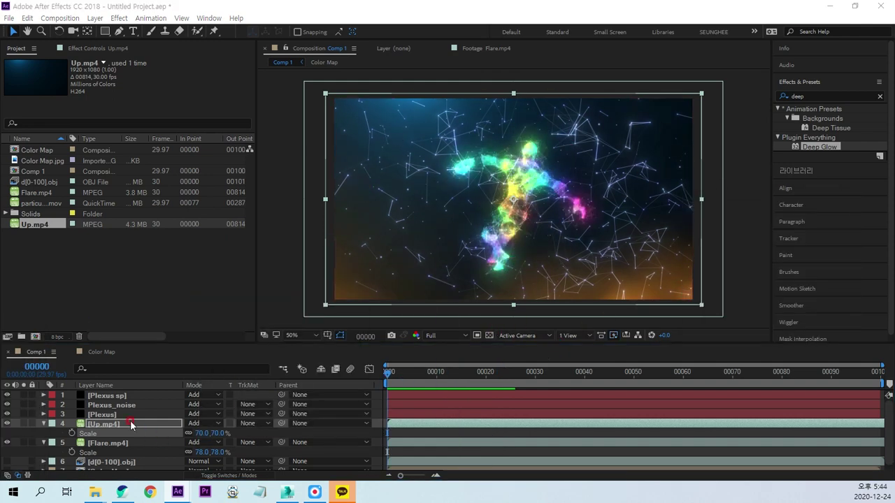
click(118, 397)
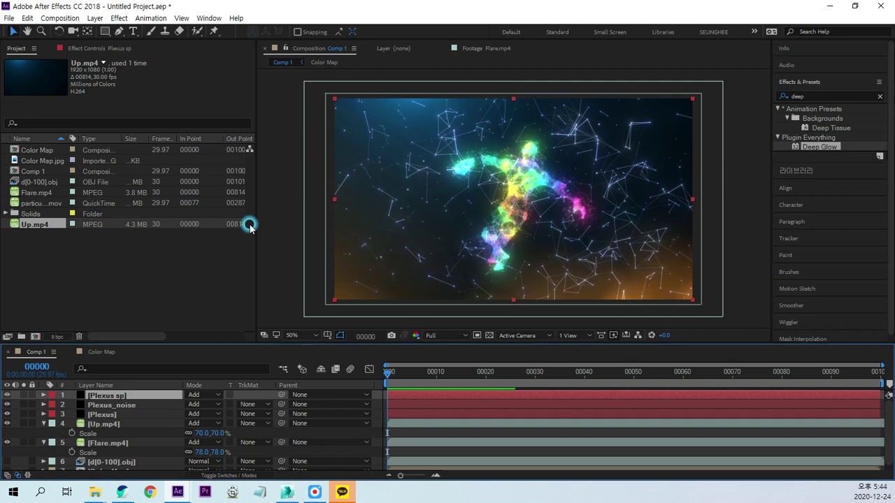
click(112, 49)
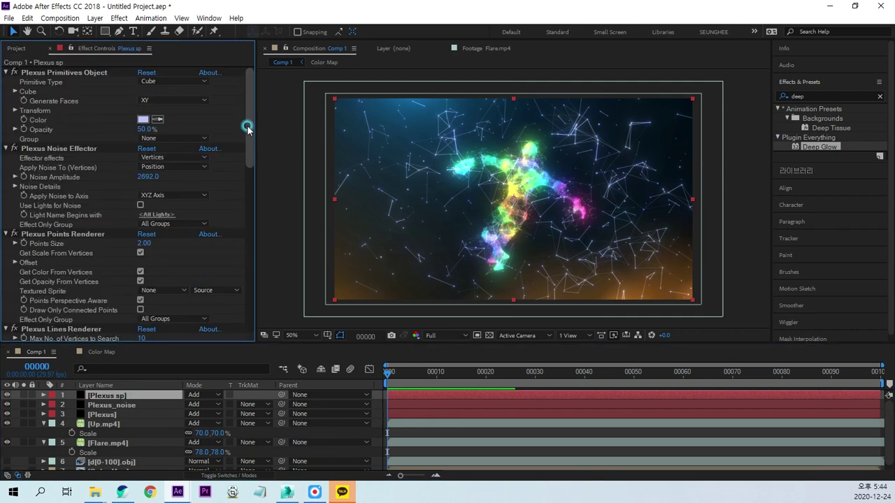
click(14, 110)
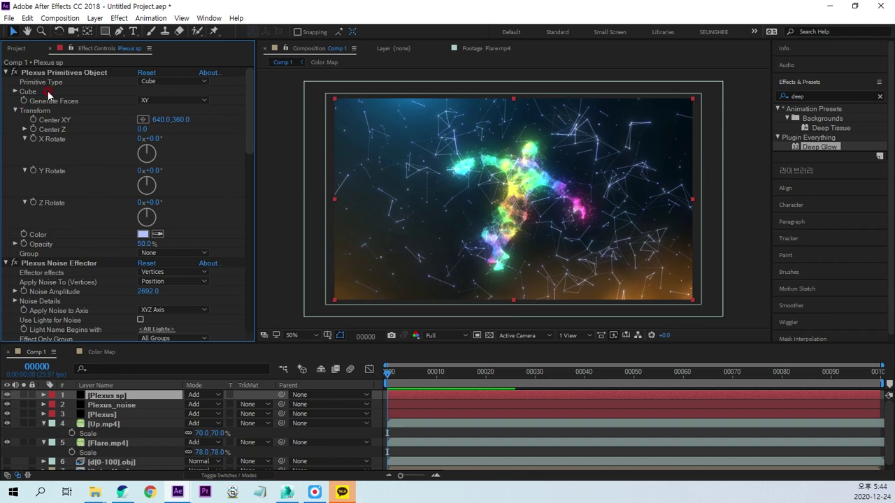
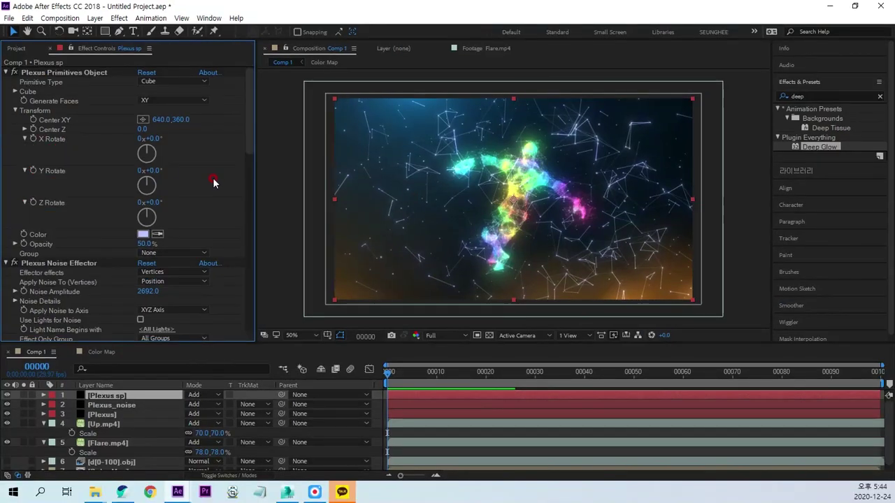
Keyframe the Plexus X, Y and Z Rotate to reach 10°, 20° and -10° at frame 99
click(33, 139)
click(33, 170)
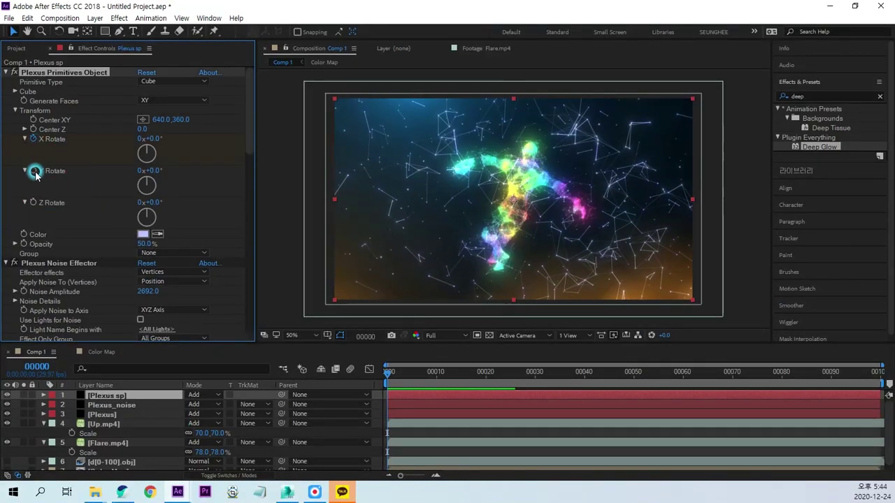
click(33, 202)
drag(389, 373, 885, 371)
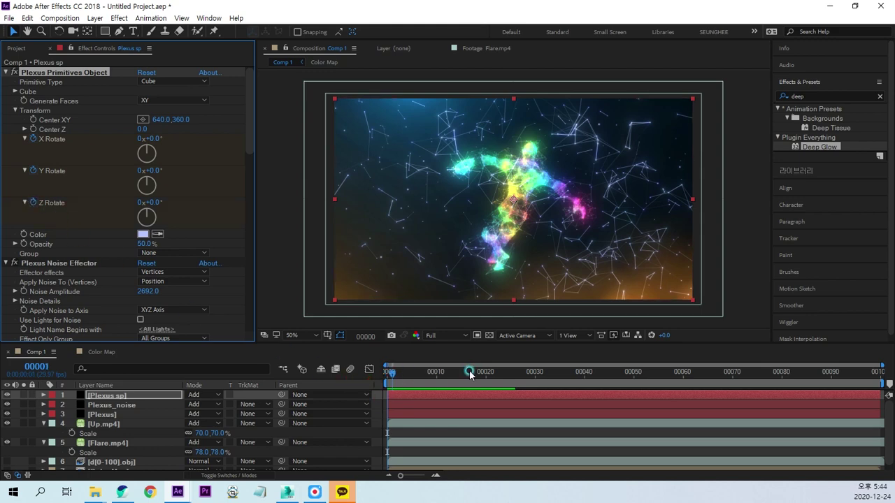
click(150, 139)
text(0)
key(Return)
click(154, 171)
text(0)
key(Return)
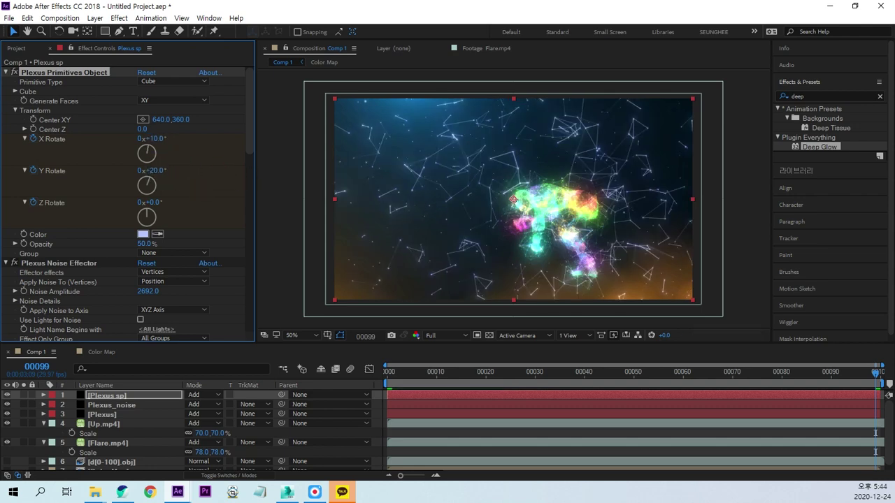
click(155, 202)
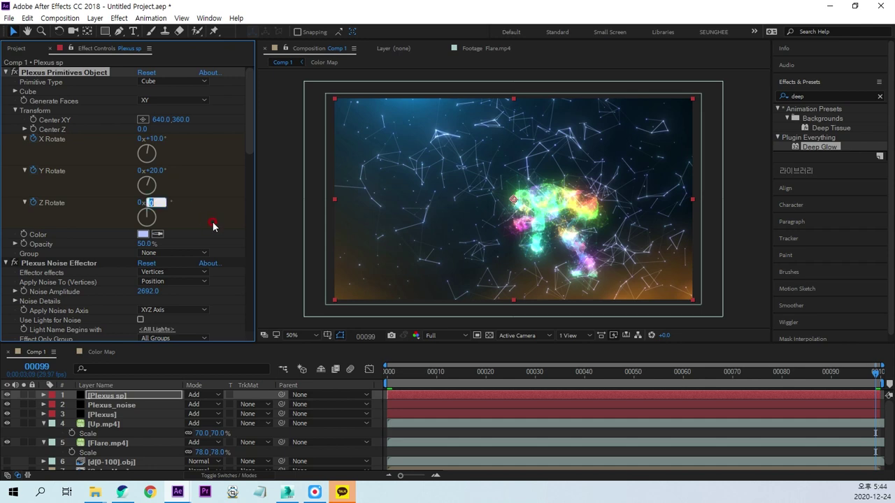
text(-10)
key(Return)
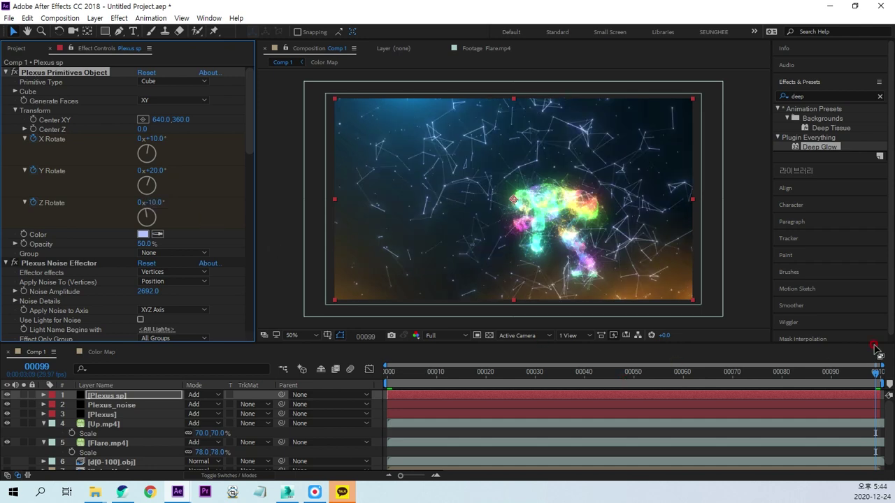
Preview and scrub the rotation animation from the first frame, then deselect the Plexus sp layer
drag(880, 374, 381, 372)
click(463, 212)
key(space)
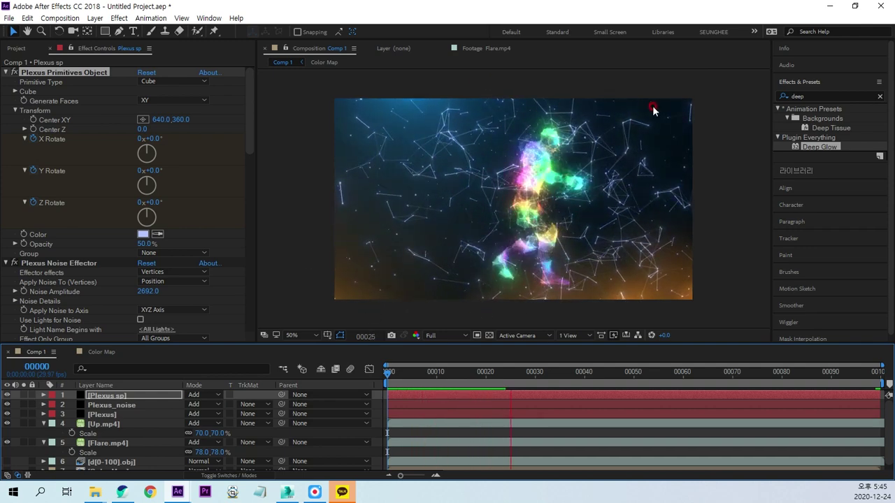
key(space)
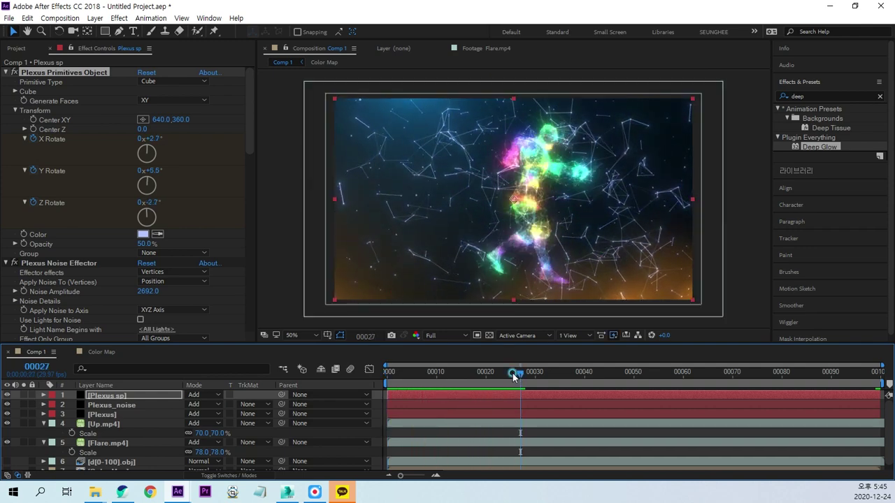
drag(404, 373, 882, 373)
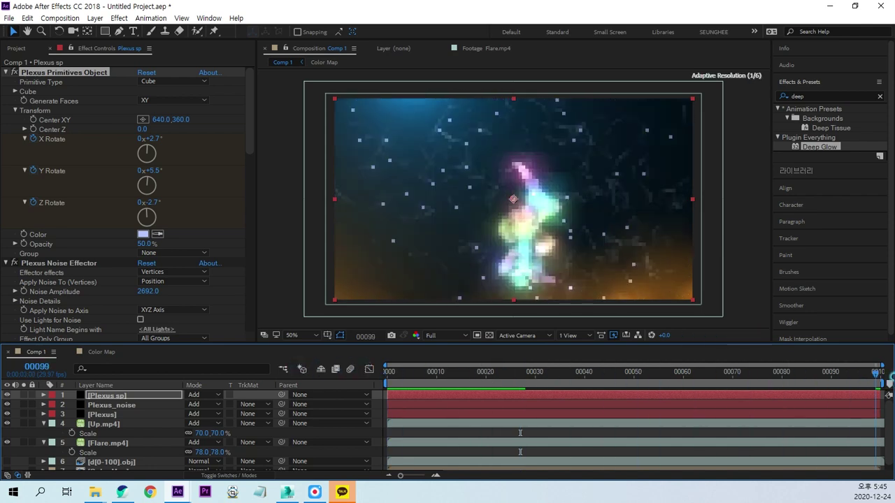
click(717, 339)
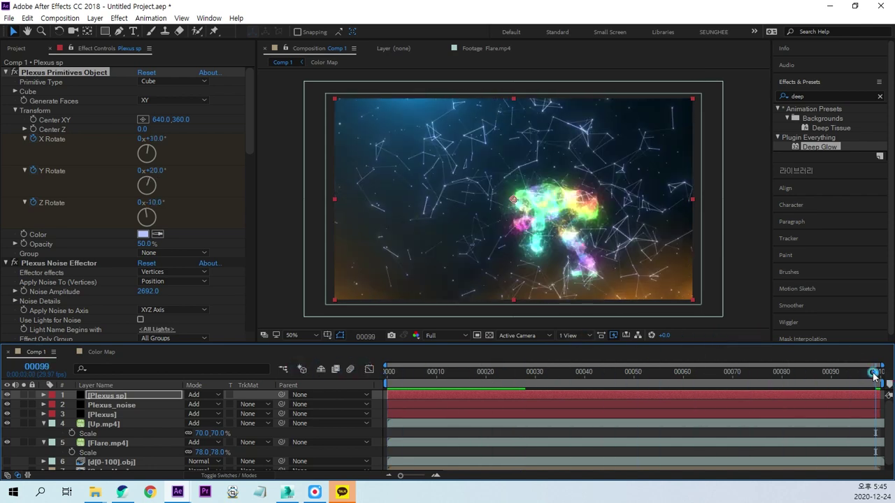
drag(873, 375, 388, 373)
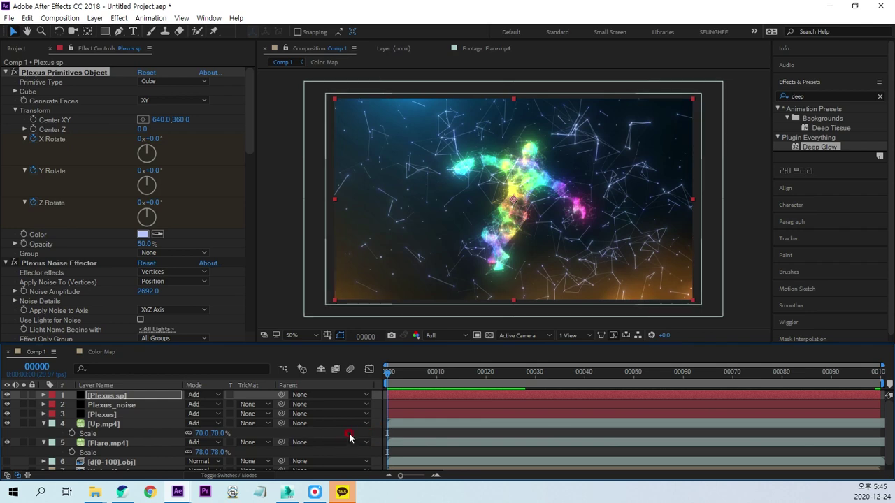
click(349, 438)
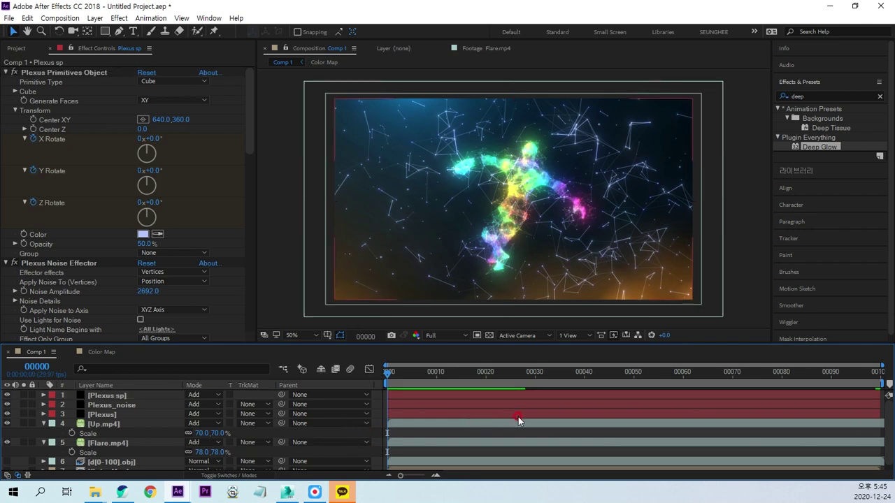
Create a new camera using the 24mm lens preset
key(ctrl+alt+shift+c)
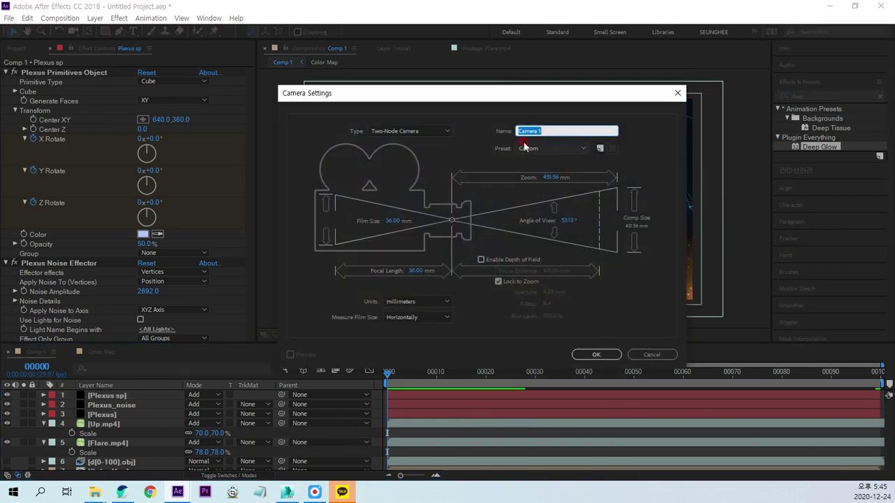
click(532, 148)
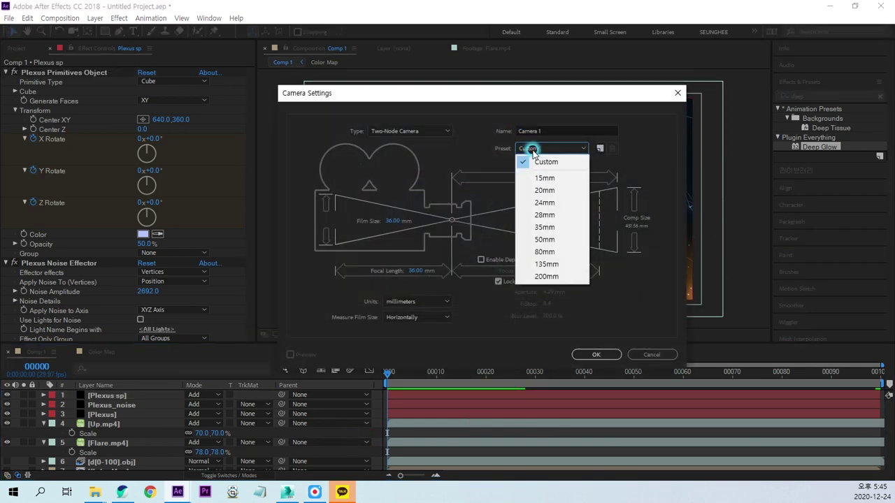
click(545, 202)
click(595, 355)
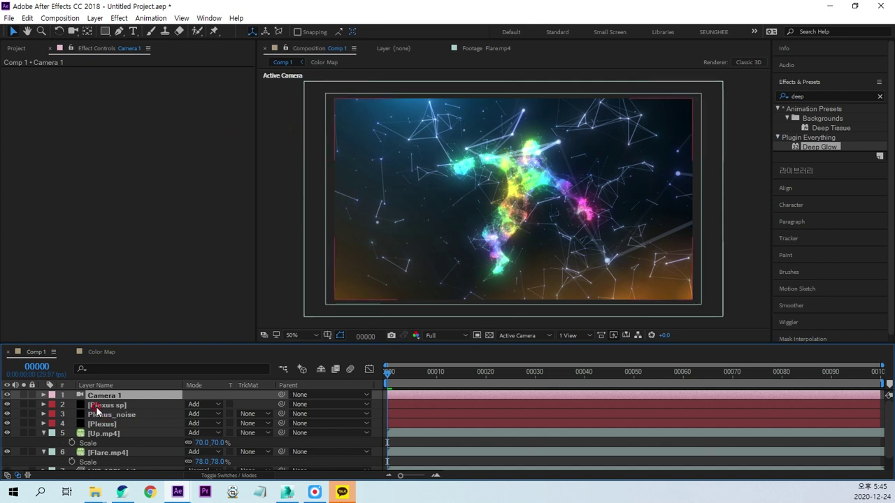
Set Camera 1 Position and Point of Interest keyframes at the last frame, 99
key(p)
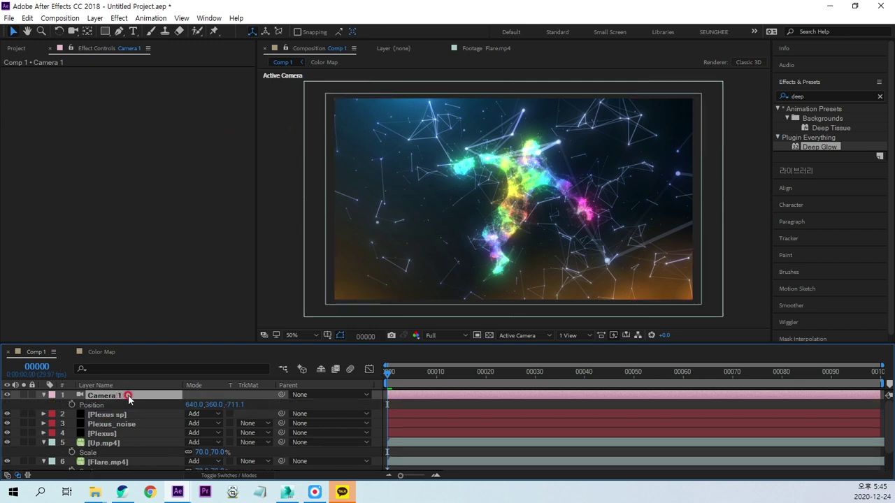
key(shift+a)
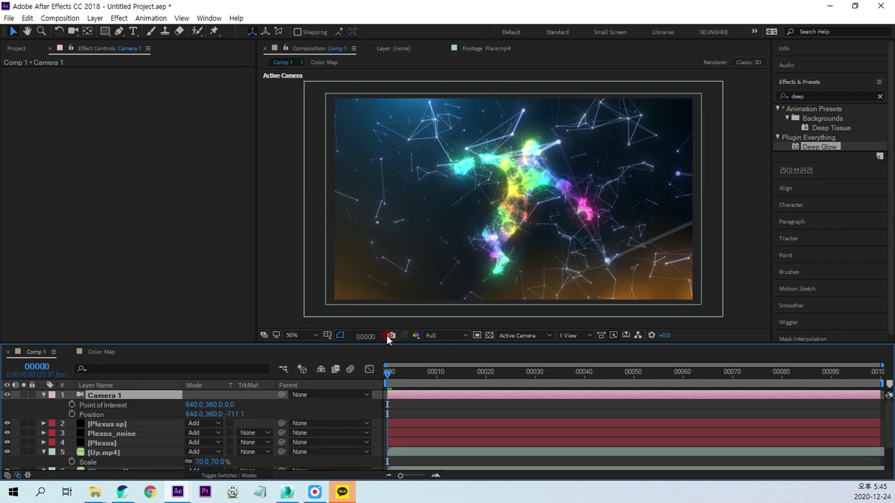
drag(389, 376, 875, 371)
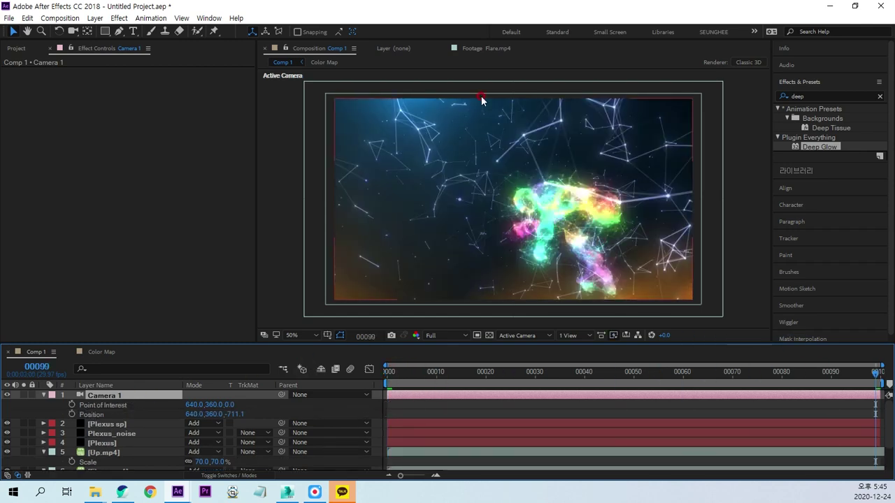
click(73, 406)
click(72, 414)
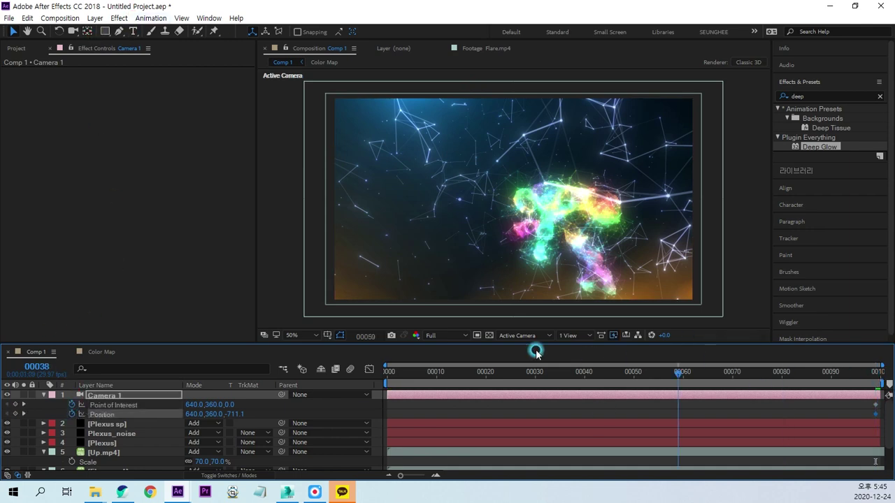
At frame 0, dolly the camera back to Z -871.1 and preview the move
key(Home)
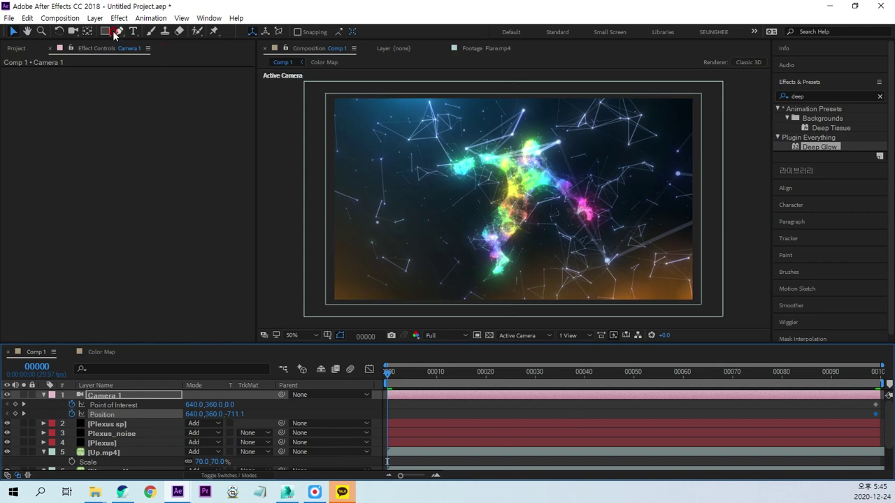
click(73, 32)
drag(517, 192, 535, 197)
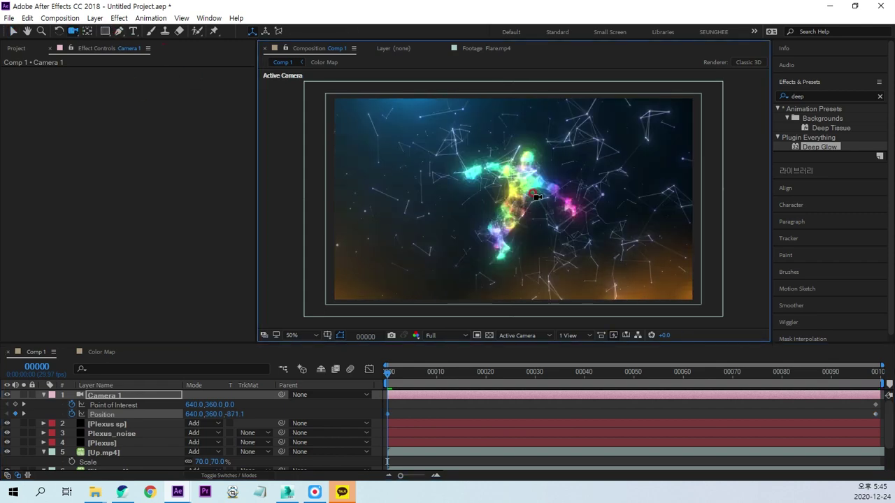
drag(540, 205, 535, 197)
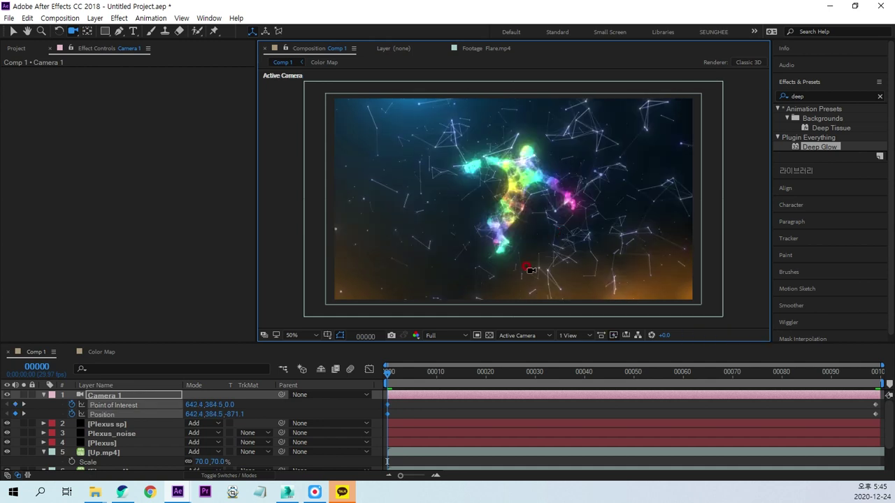
key(space)
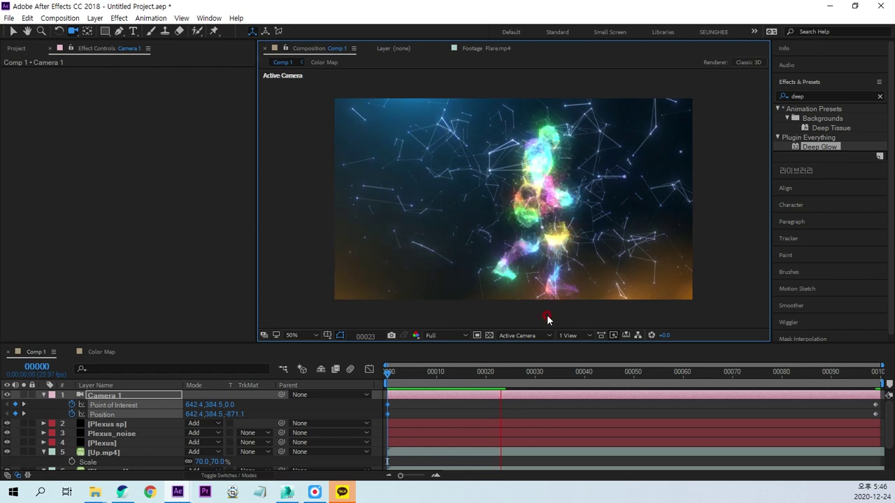
click(511, 378)
drag(506, 379, 377, 381)
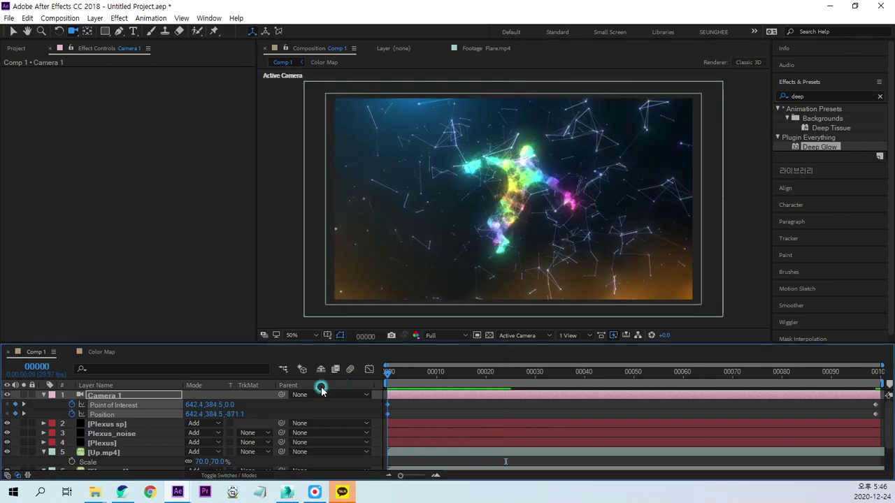
On Plexus sp, raise the Noise Effector amplitude to 2746 and set points size to 3
click(118, 425)
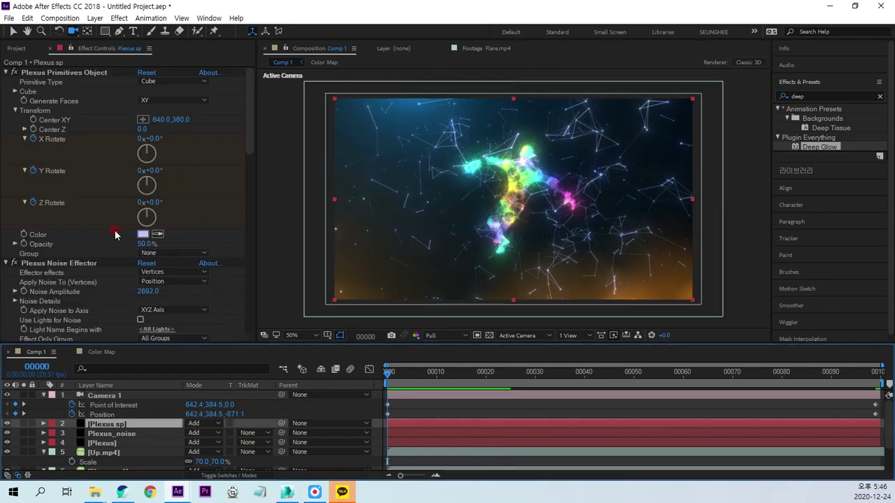
scroll(84, 189, down, 4)
scroll(49, 131, down, 1)
click(54, 139)
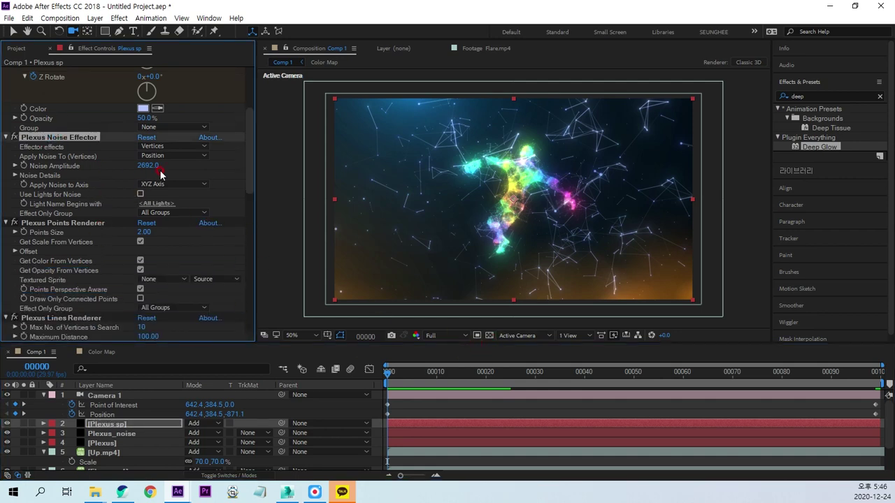
drag(155, 166, 171, 168)
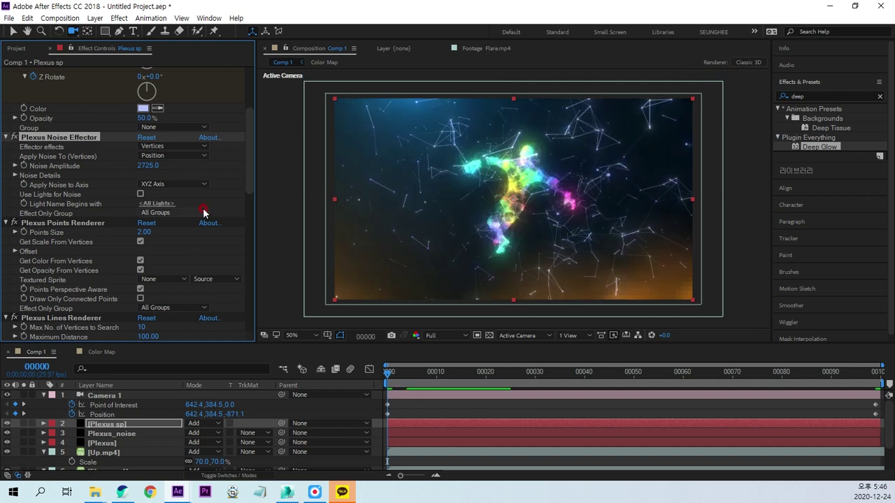
drag(147, 165, 180, 195)
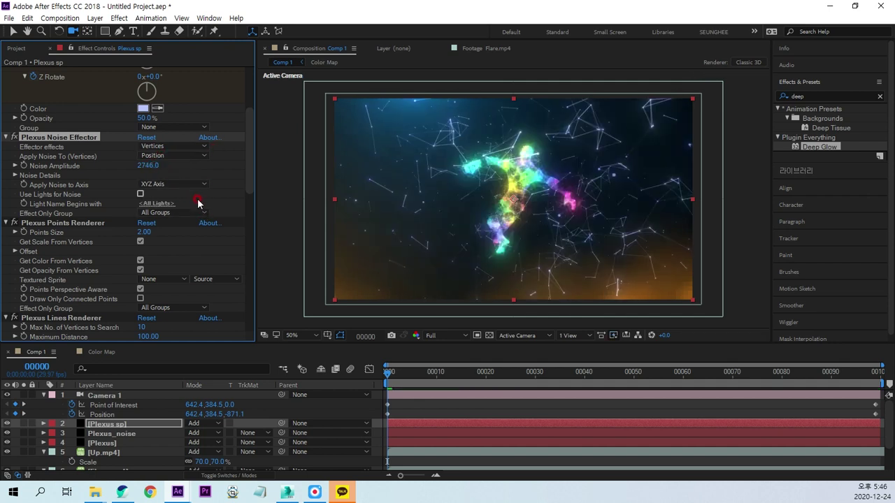
click(143, 231)
text(3)
key(Return)
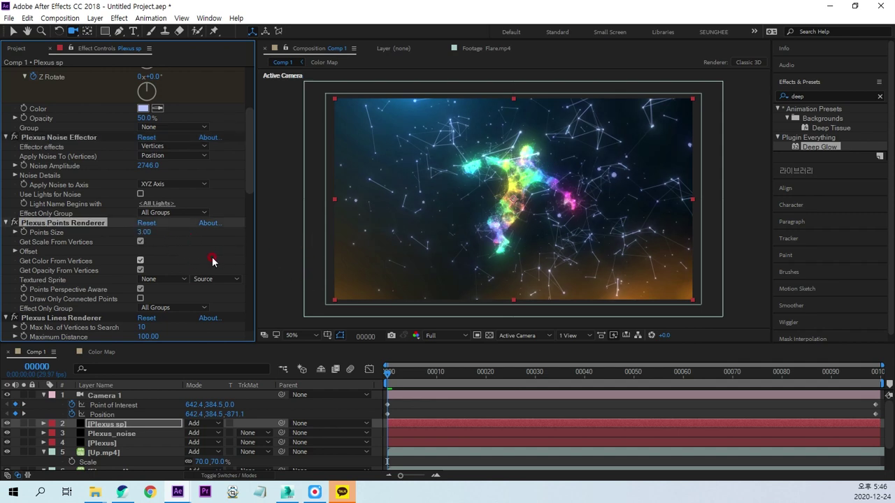
Make the lines take colours from the vertices and set Maximum Distance to 89
scroll(210, 262, down, 2)
drag(145, 289, 160, 287)
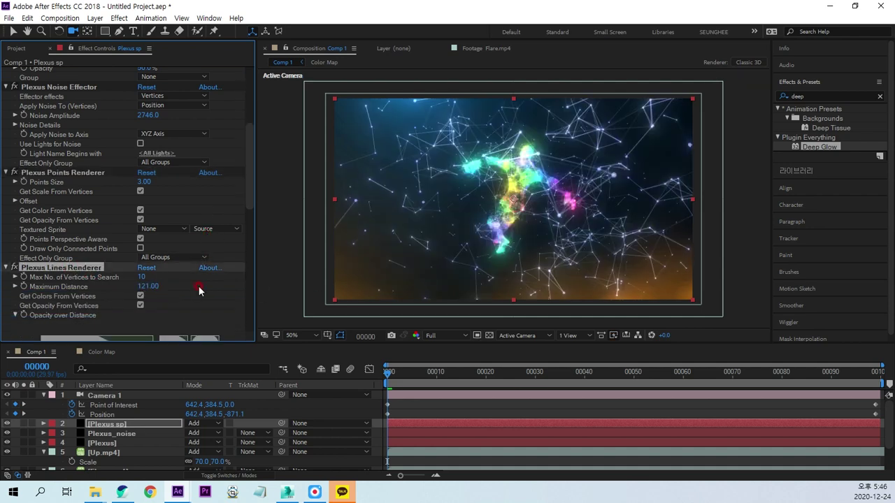
click(140, 296)
drag(145, 287, 124, 285)
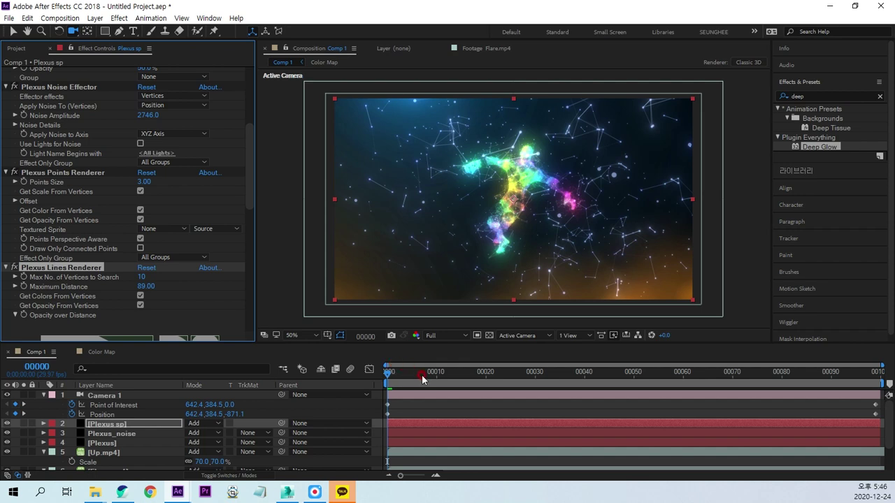
Keyframe Maximum Distance at 104 on frame 99 and 81 on frame 0, then scrub to check
drag(387, 372, 875, 372)
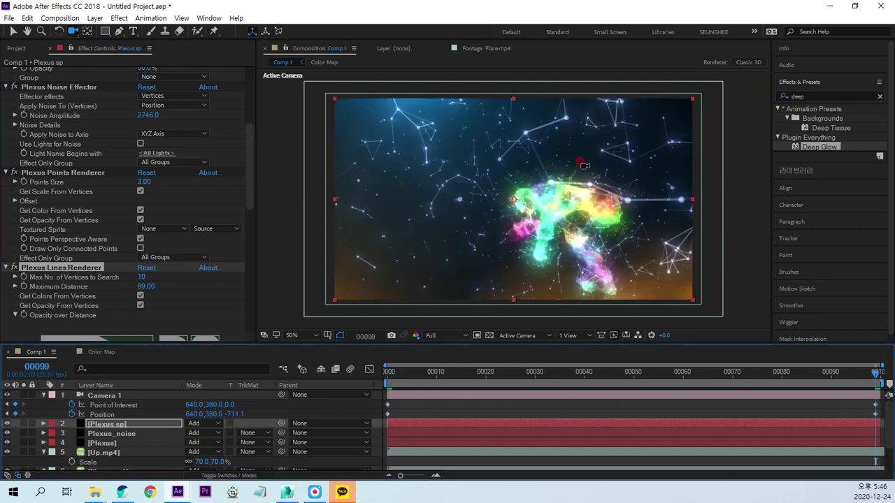
drag(141, 286, 157, 286)
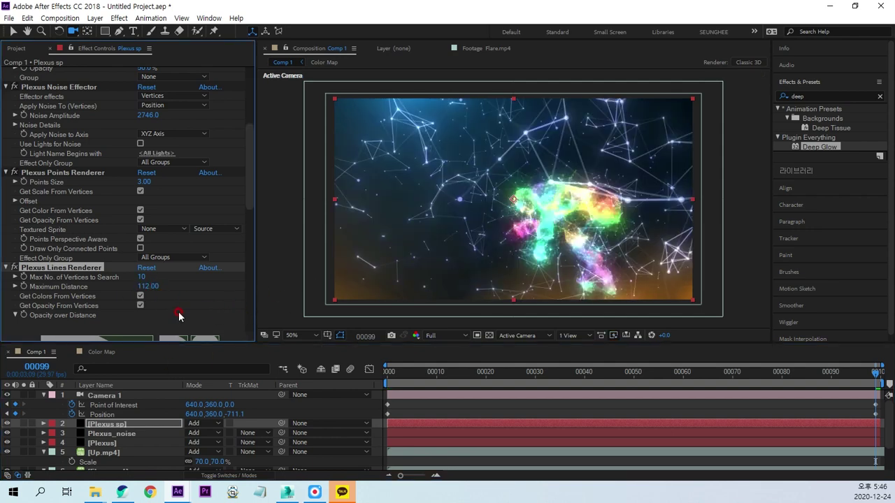
drag(148, 290, 142, 290)
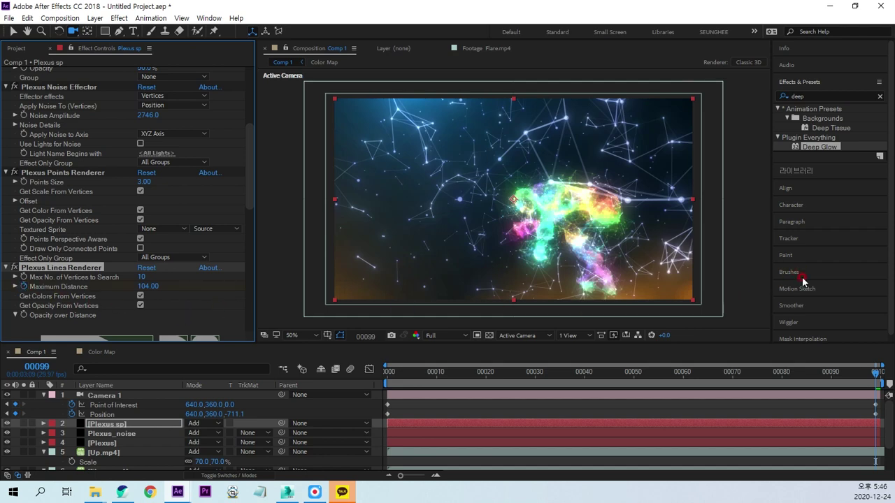
drag(880, 373, 355, 371)
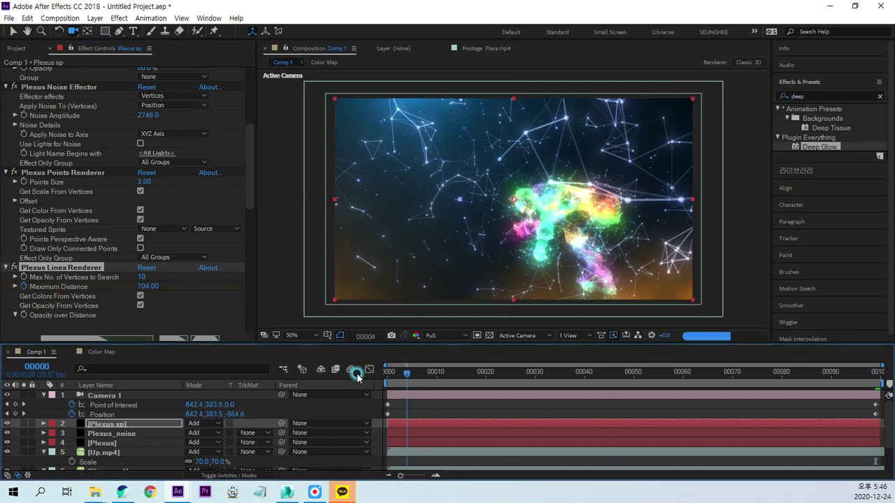
drag(149, 290, 133, 289)
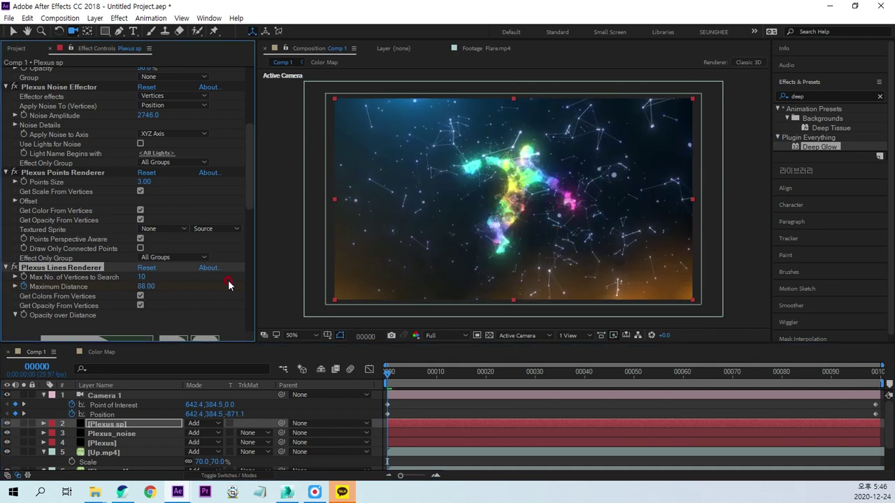
drag(148, 287, 133, 286)
drag(392, 371, 875, 390)
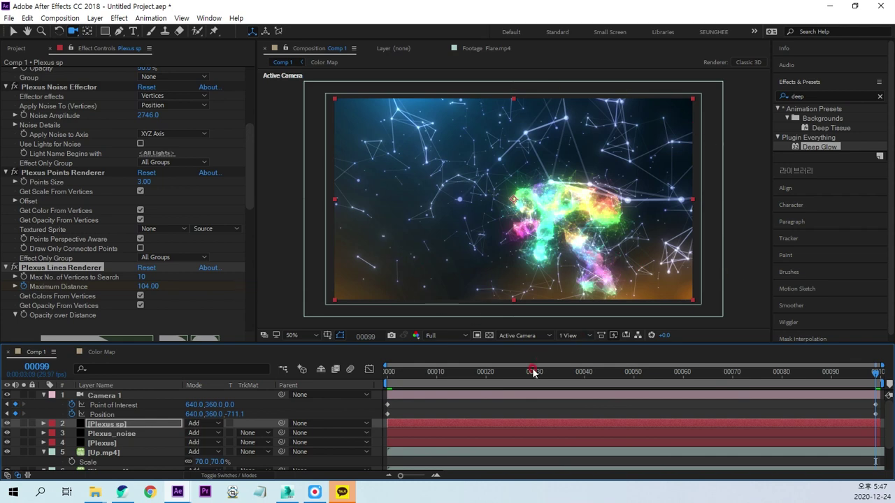
click(426, 373)
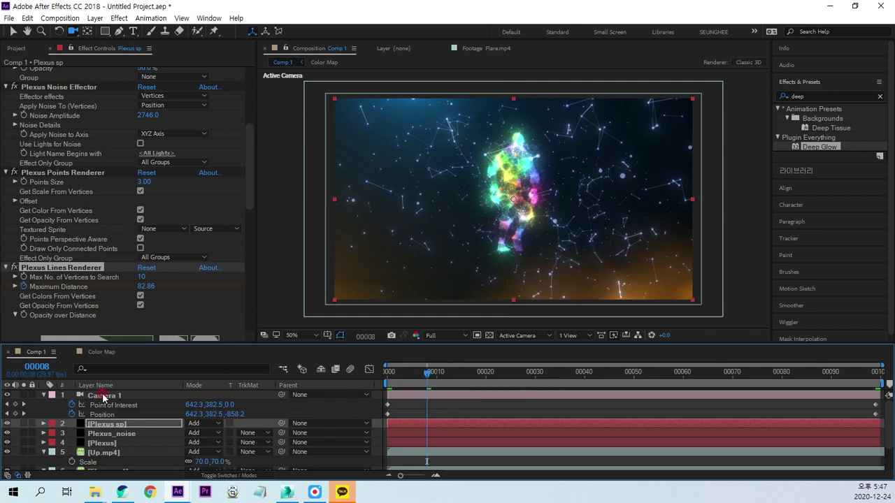
On the Plexus layer, enable Unified Rendering with Depth of Field set to Camera Settings
click(103, 444)
mouse_move(249, 130)
mouse_down()
mouse_move(260, 231)
mouse_move(253, 329)
mouse_up()
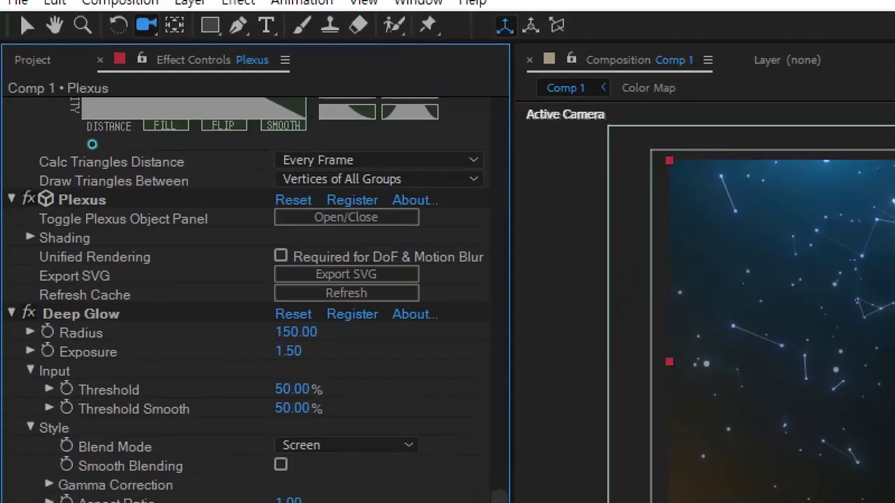
mouse_move(89, 118)
mouse_down()
mouse_move(238, 142)
mouse_move(149, 134)
mouse_up()
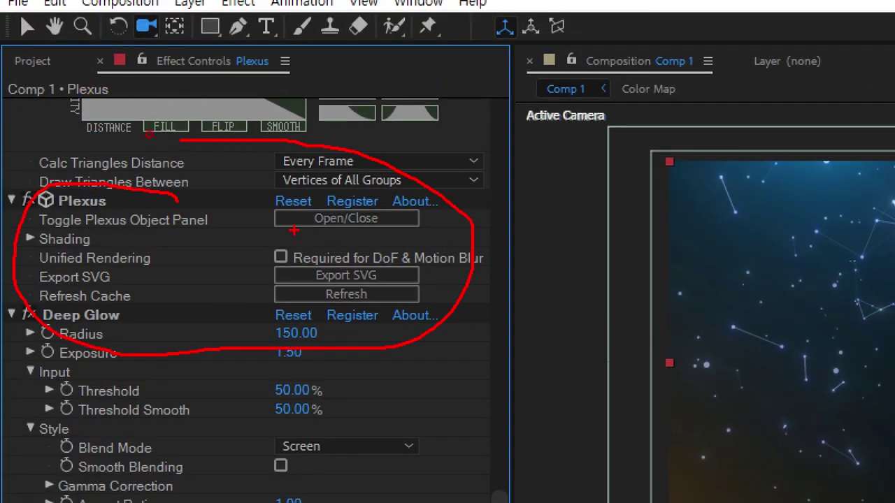
drag(33, 263, 147, 272)
drag(311, 246, 322, 264)
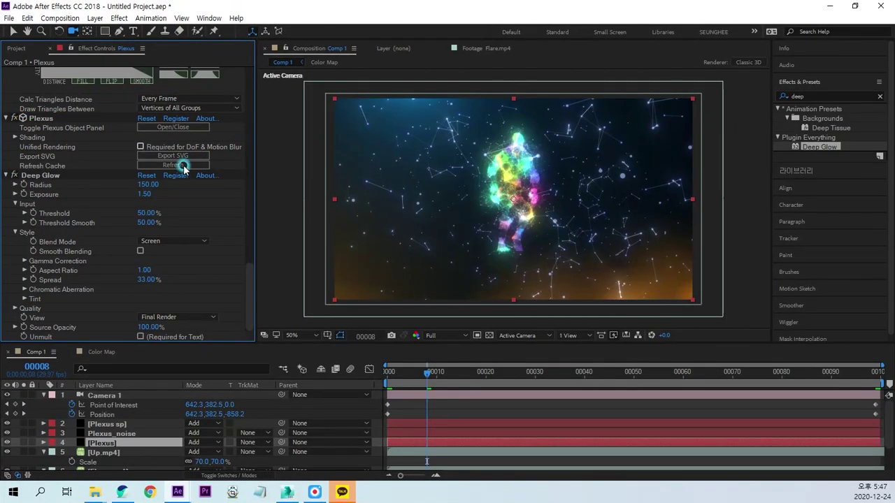
click(139, 146)
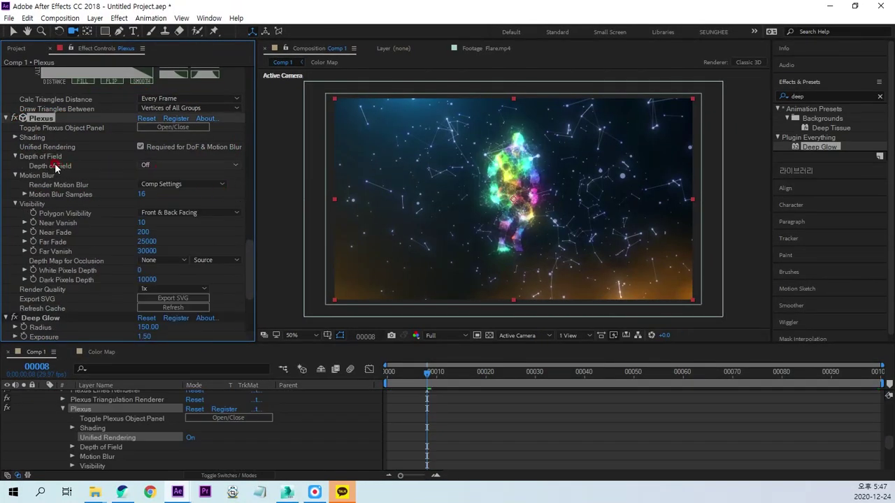
click(150, 165)
click(173, 189)
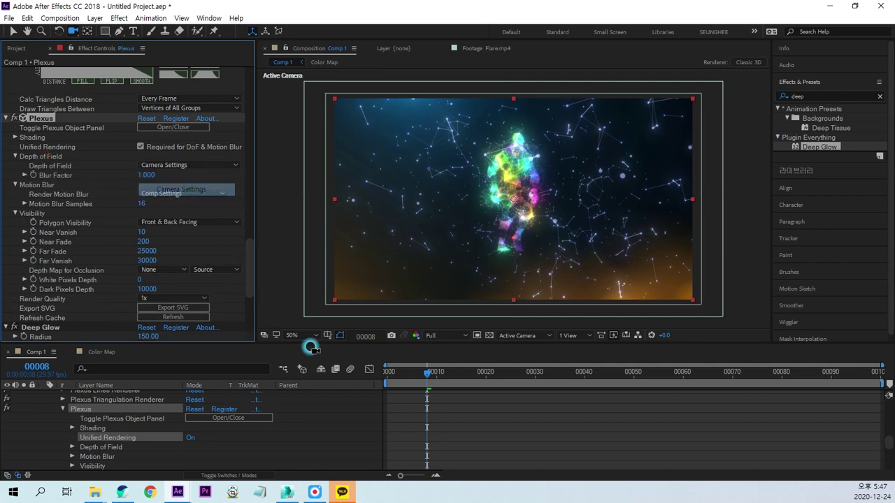
scroll(130, 426, up, 5)
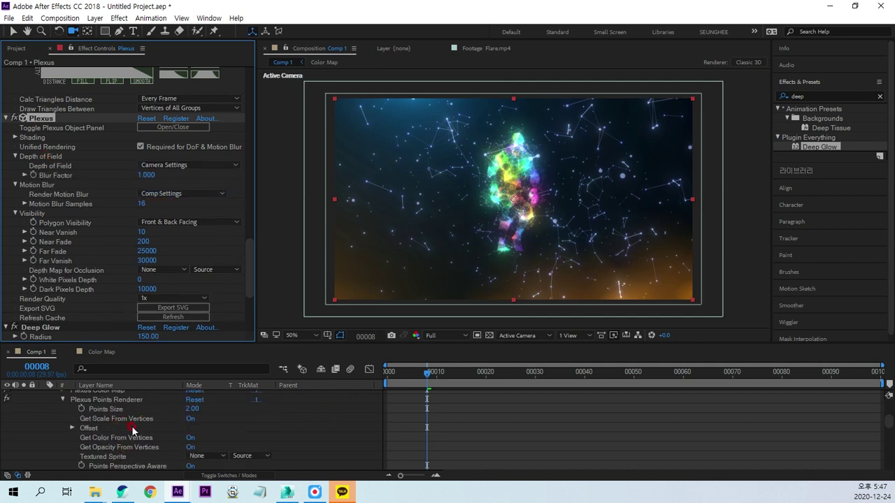
scroll(130, 430, up, 5)
Enable Unified Rendering on Plexus_noise with Depth of Field set to Camera Settings
click(142, 430)
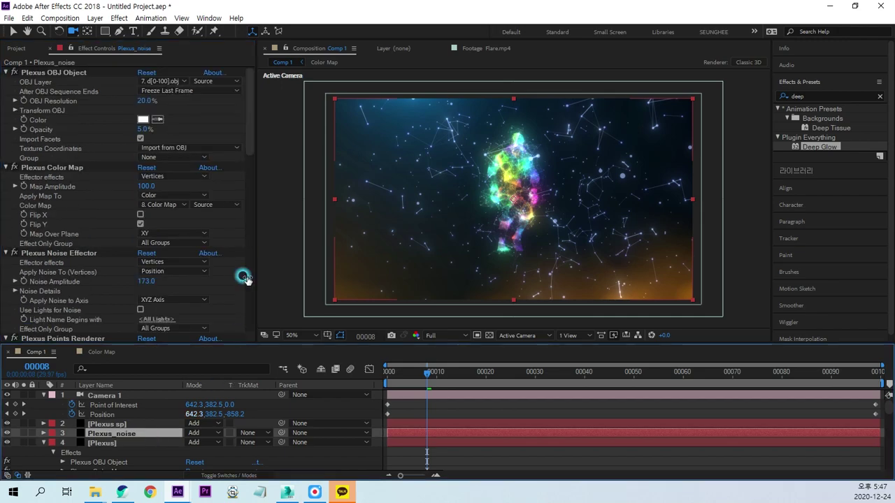
drag(250, 112, 249, 331)
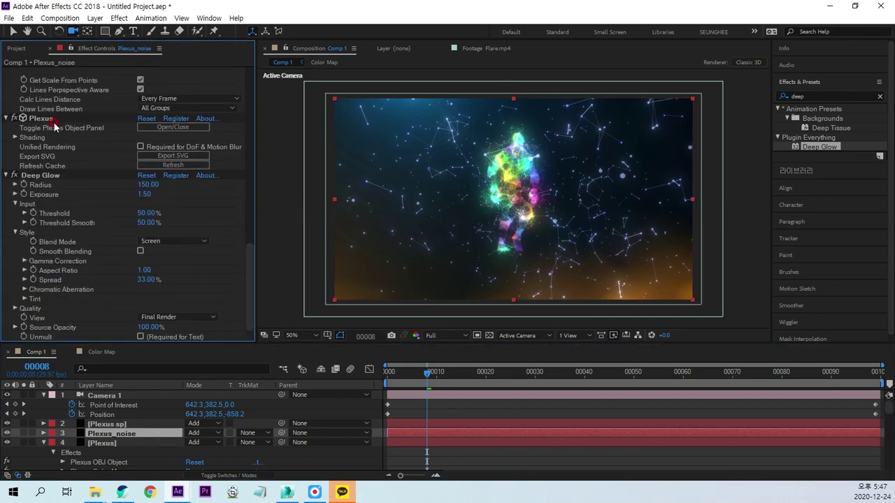
click(52, 119)
key(ctrl+1)
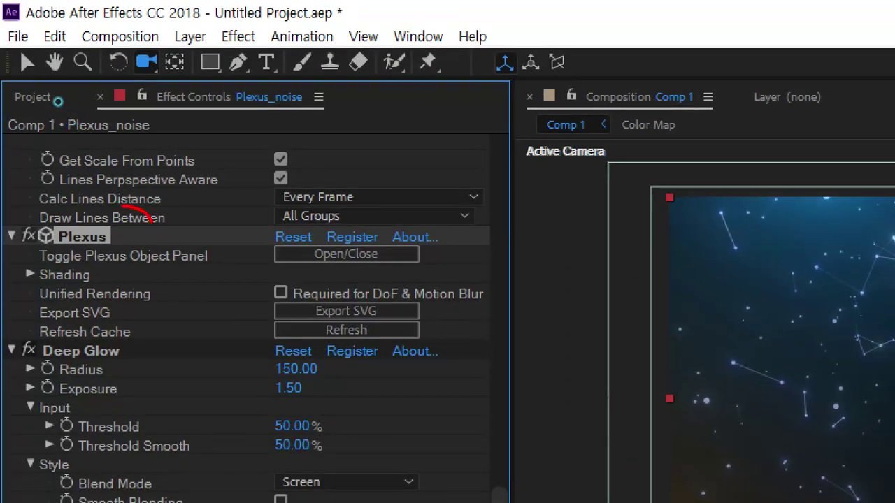
drag(73, 107, 136, 185)
drag(276, 266, 313, 270)
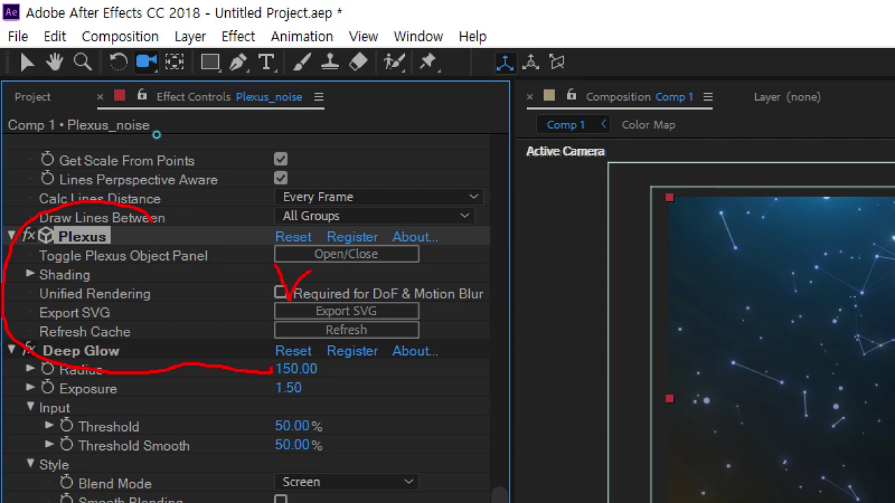
key(Escape)
click(141, 147)
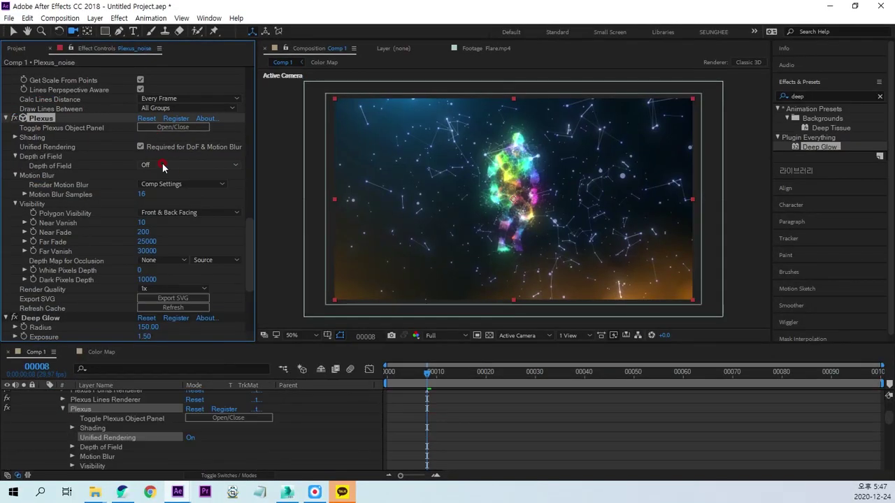
click(178, 184)
click(180, 190)
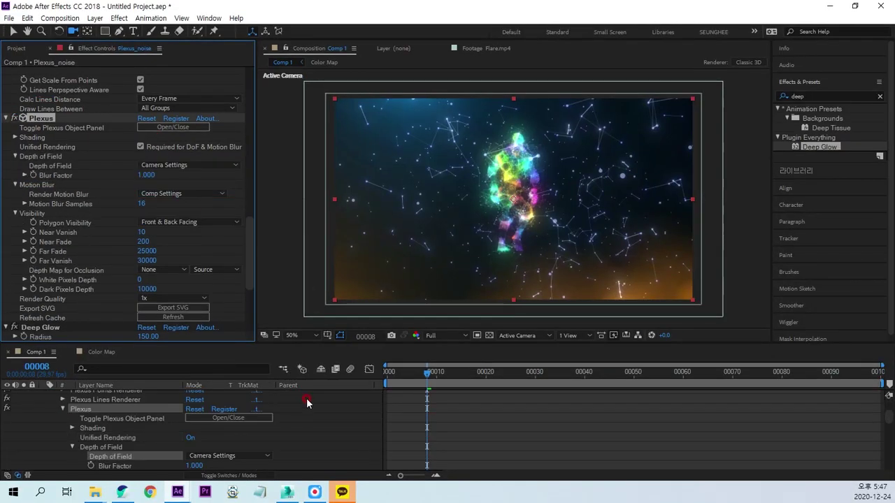
scroll(112, 419, up, 2)
scroll(126, 430, up, 3)
Enable Unified Rendering on Plexus sp with Depth of Field set to Camera Settings
click(109, 424)
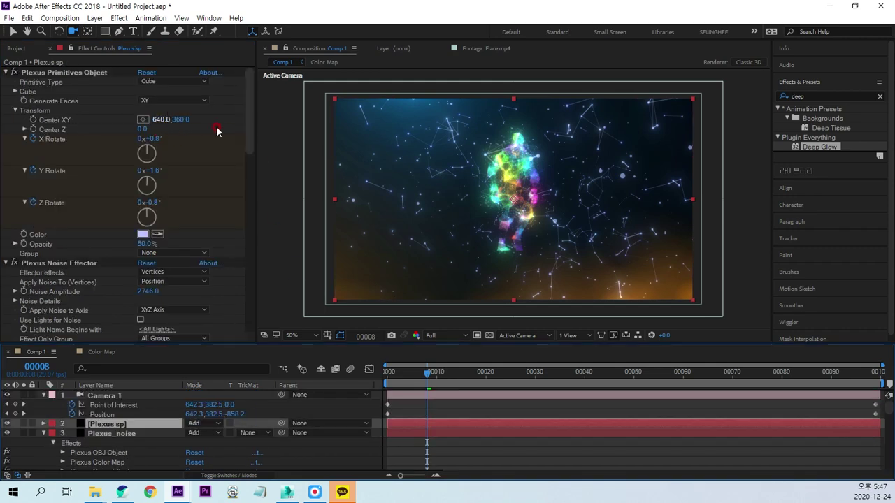
drag(250, 112, 264, 326)
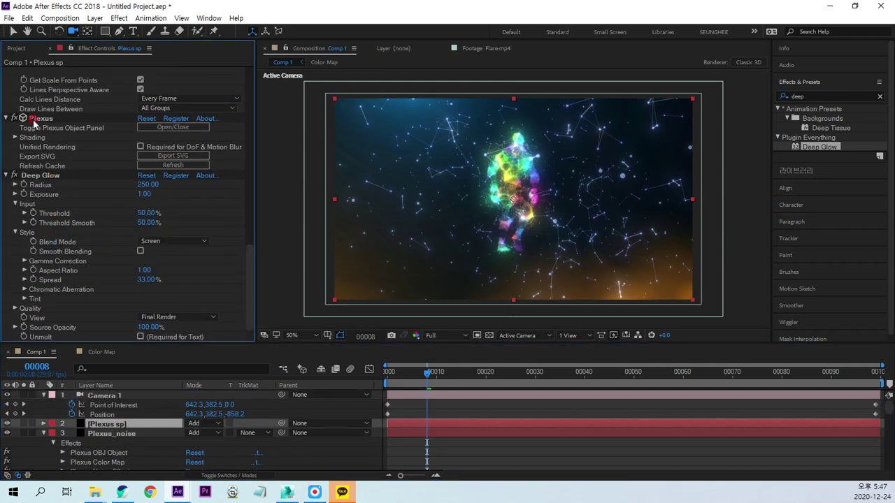
click(38, 119)
click(142, 147)
click(185, 194)
click(180, 189)
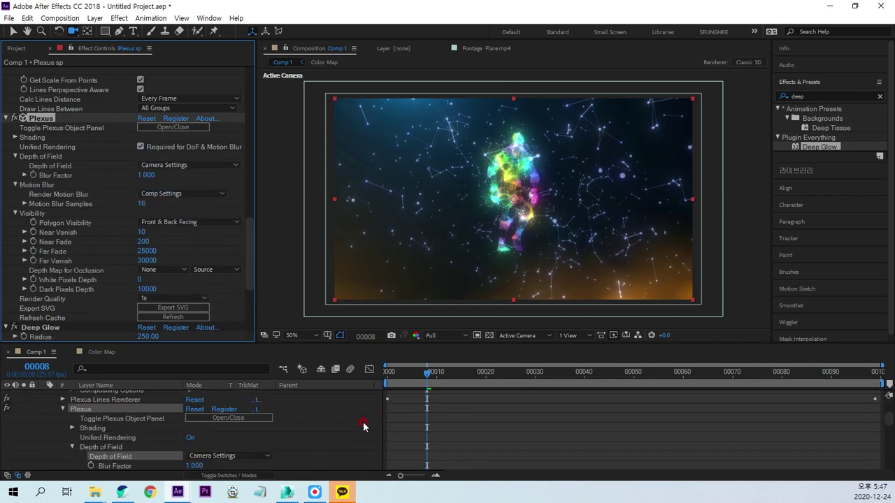
scroll(310, 424, up, 5)
scroll(312, 419, up, 5)
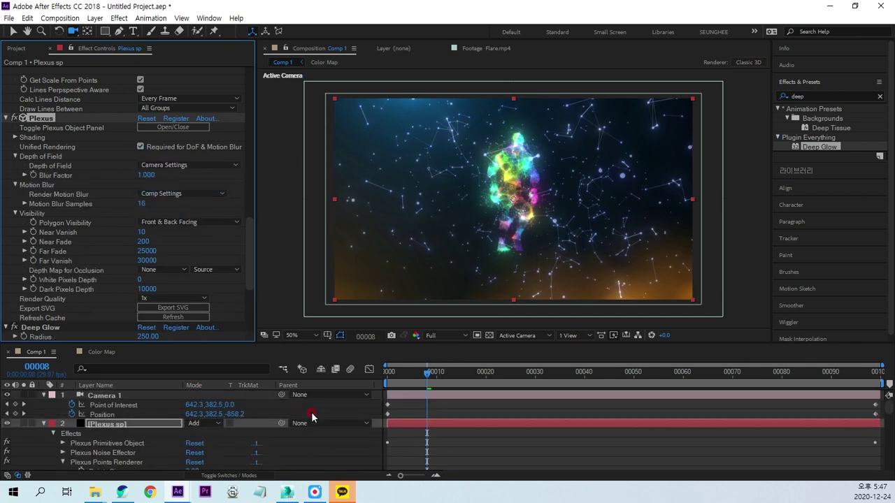
click(139, 395)
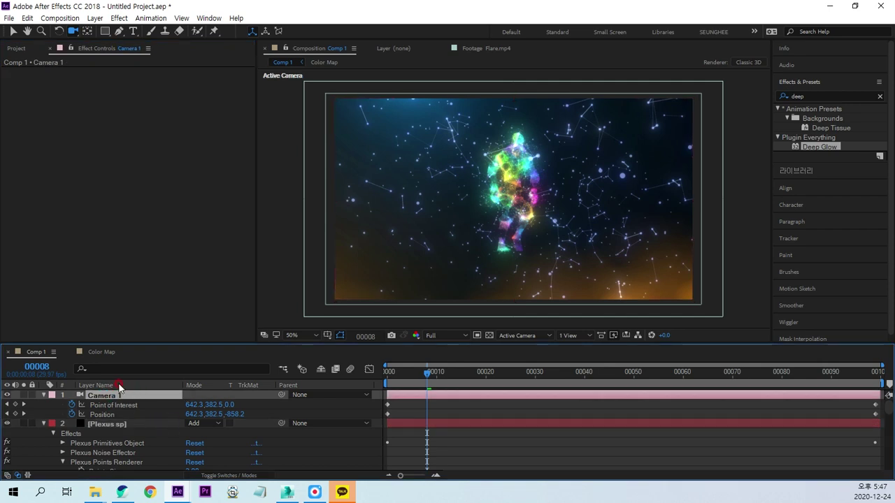
Expand Camera 1's Camera Options and turn Depth of Field on
key(shift+a)
key(shift+a)
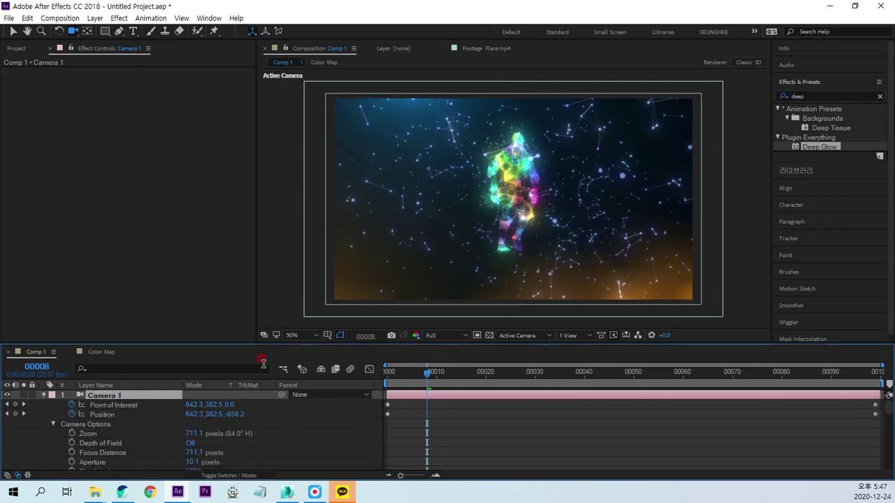
drag(274, 340, 276, 319)
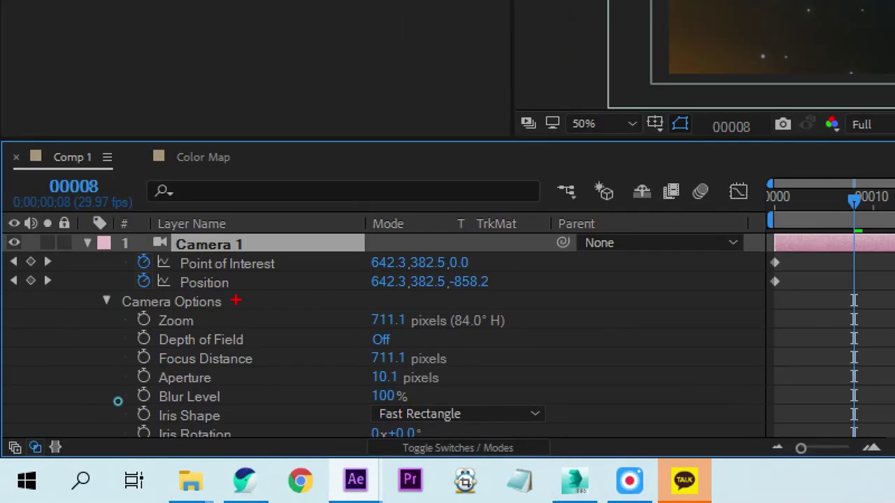
mouse_move(112, 393)
mouse_down()
mouse_move(50, 403)
mouse_move(64, 475)
mouse_up()
drag(210, 286, 291, 455)
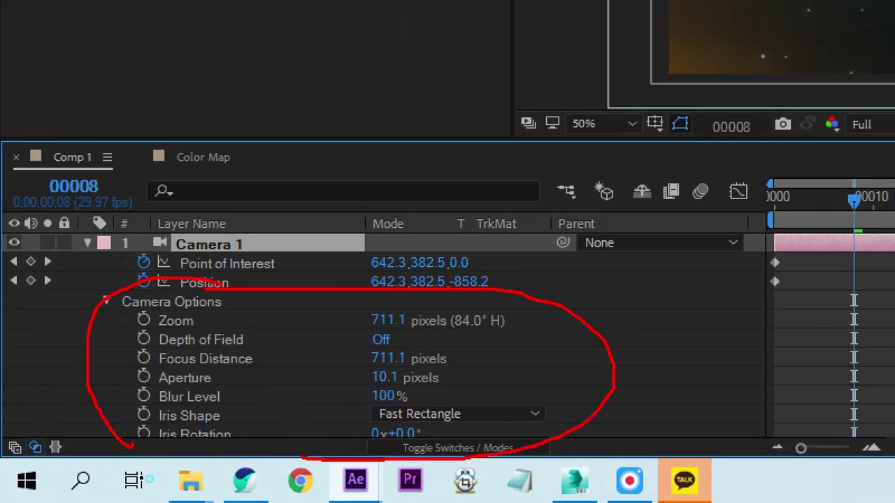
drag(155, 345, 243, 344)
drag(411, 340, 403, 335)
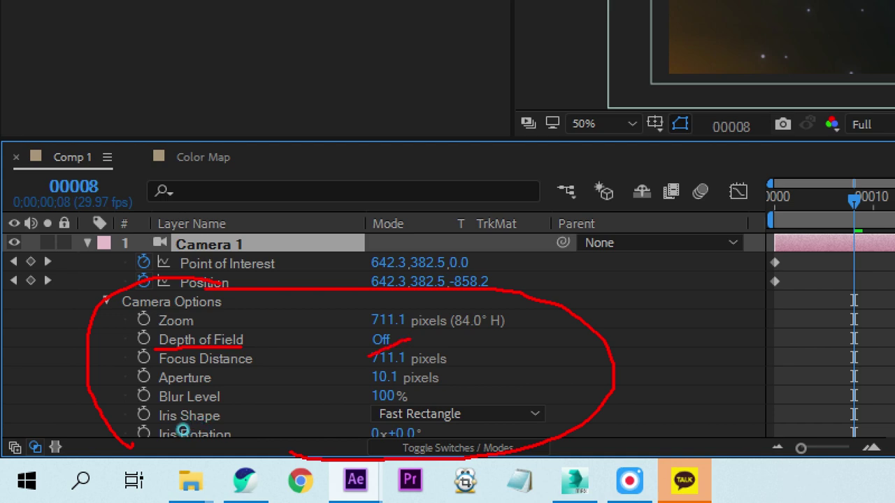
key(Escape)
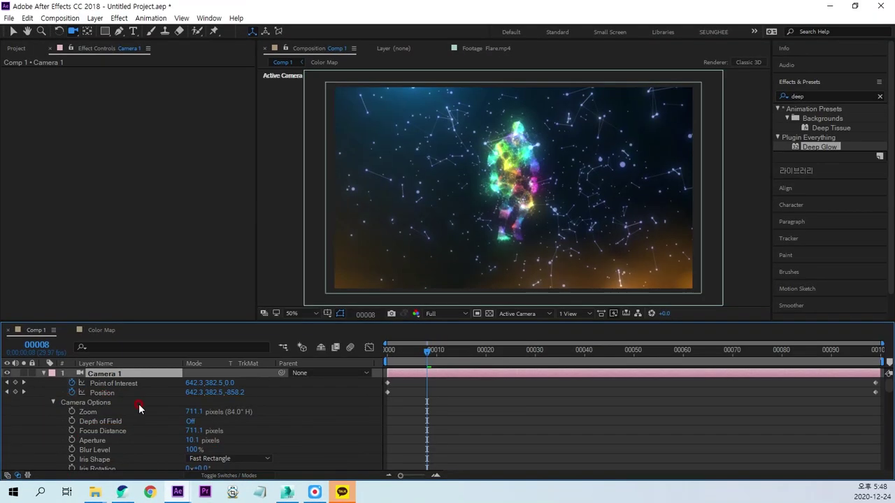
click(187, 421)
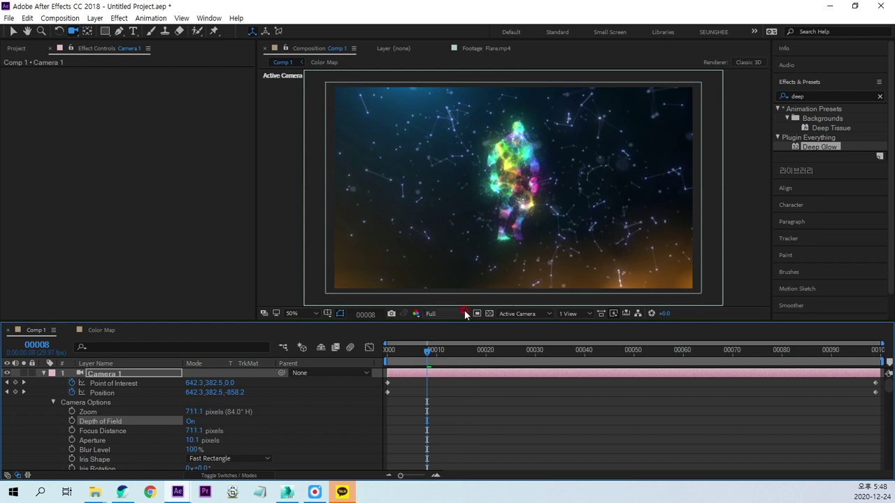
Go back to frame 0 and review the depth-of-field blur in the viewer
drag(426, 349, 387, 350)
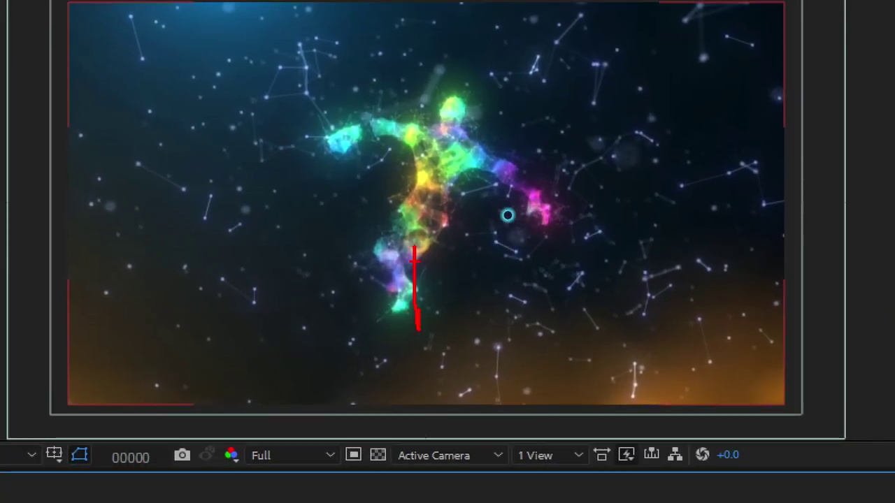
mouse_move(414, 243)
mouse_down()
mouse_move(383, 282)
mouse_move(469, 284)
mouse_move(404, 334)
mouse_up()
mouse_move(377, 265)
mouse_down()
mouse_move(394, 95)
mouse_move(447, 293)
mouse_up()
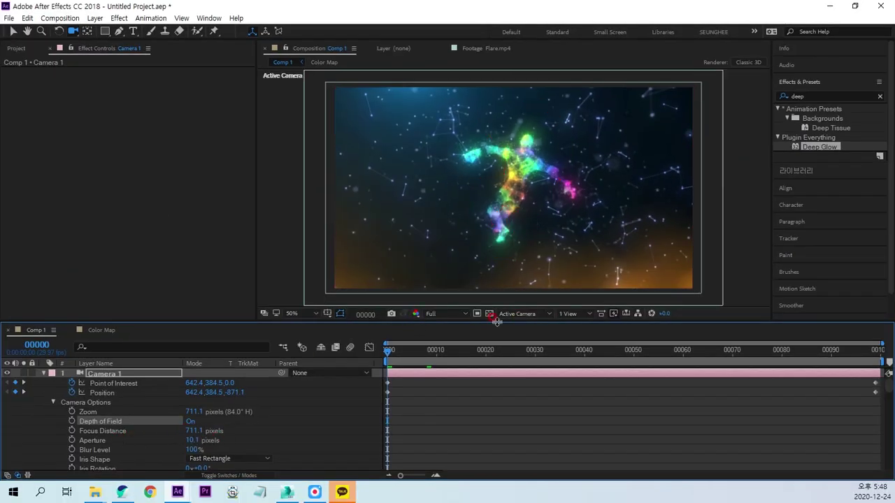
click(570, 313)
Switch to 2 Views - Horizontal with the left view set to Custom View 1
click(593, 340)
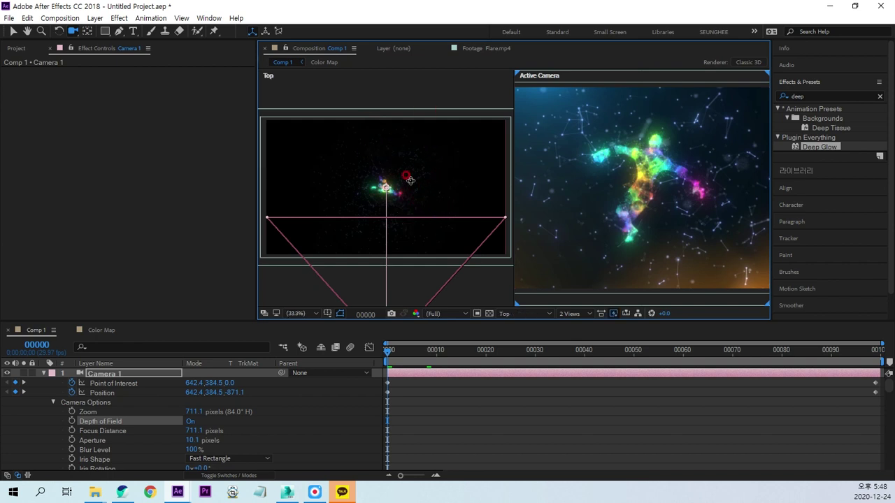
drag(405, 174, 399, 144)
drag(335, 249, 373, 254)
click(510, 314)
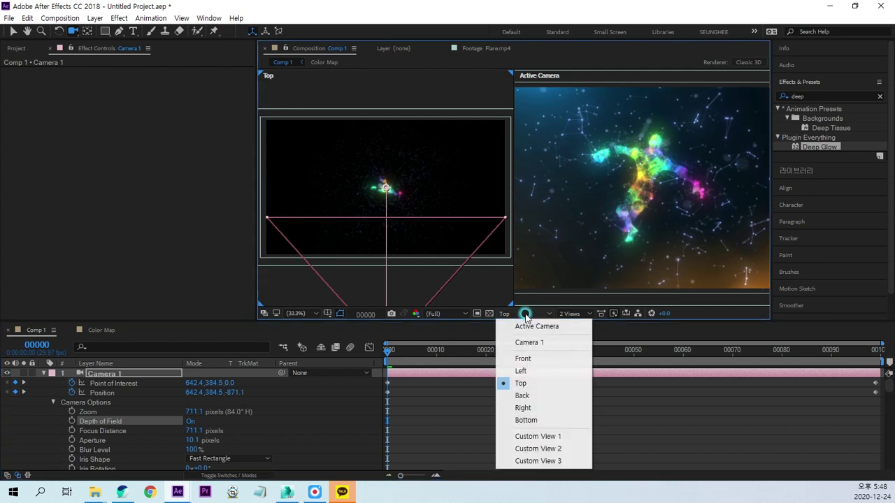
click(537, 436)
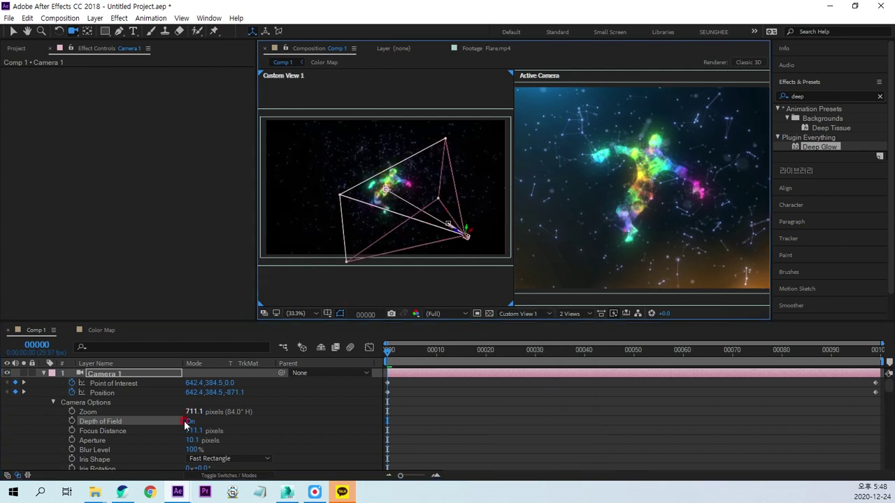
Set the camera's Focus Distance to 711 pixels
click(110, 430)
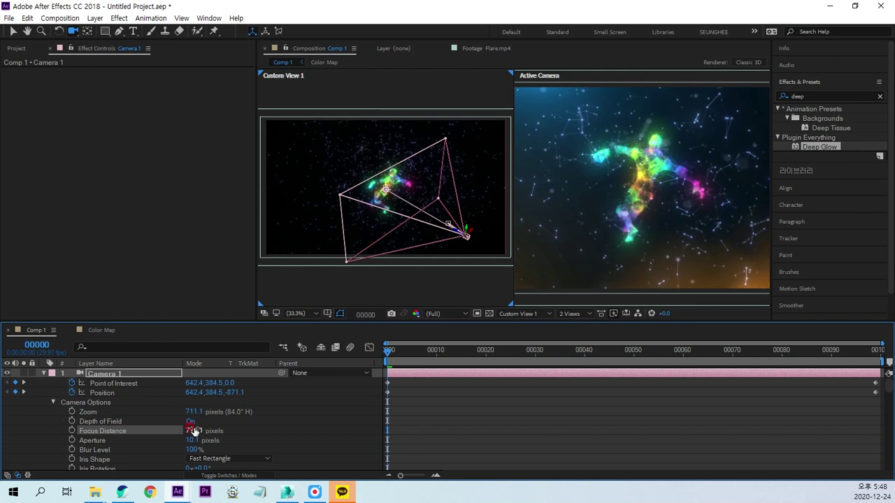
drag(189, 427, 142, 439)
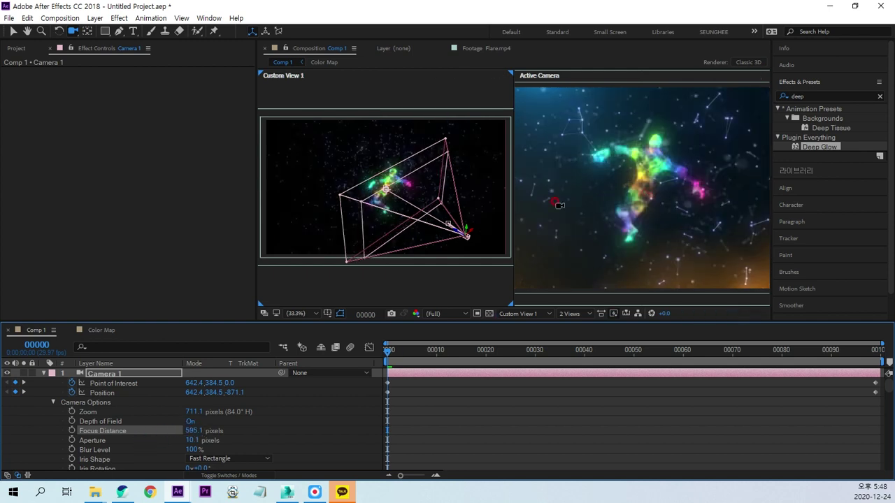
drag(195, 435, 250, 426)
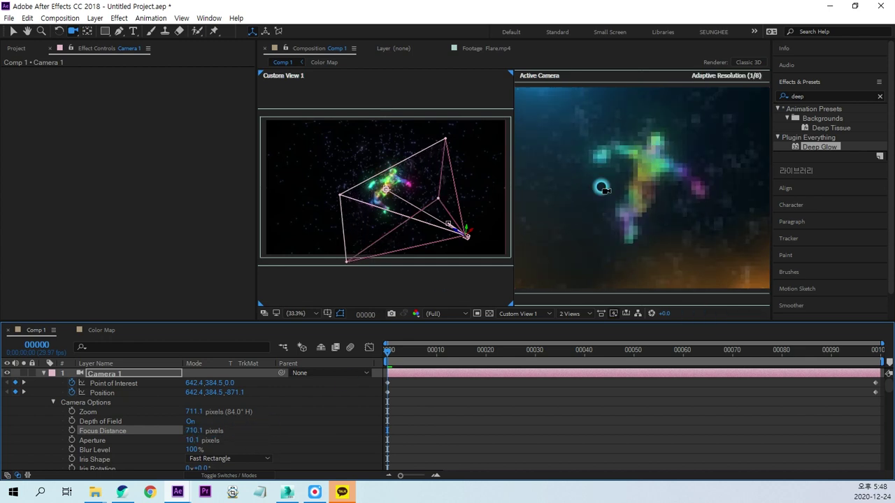
click(194, 431)
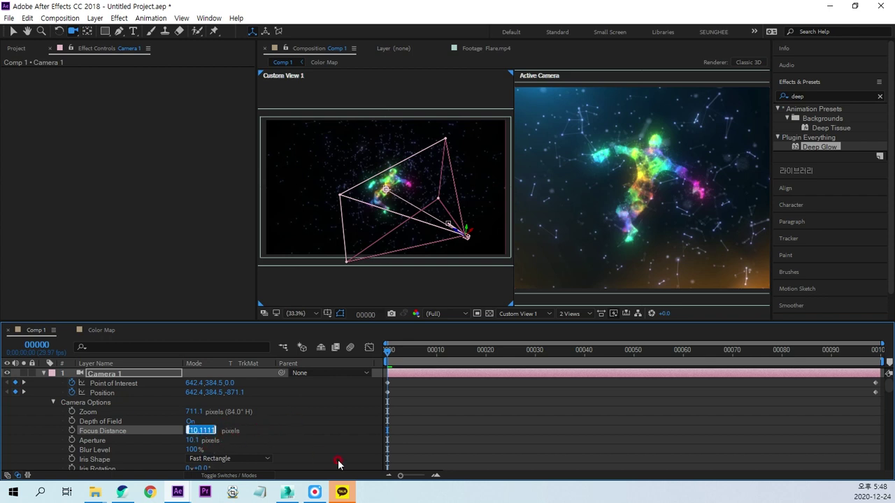
text(711)
click(416, 428)
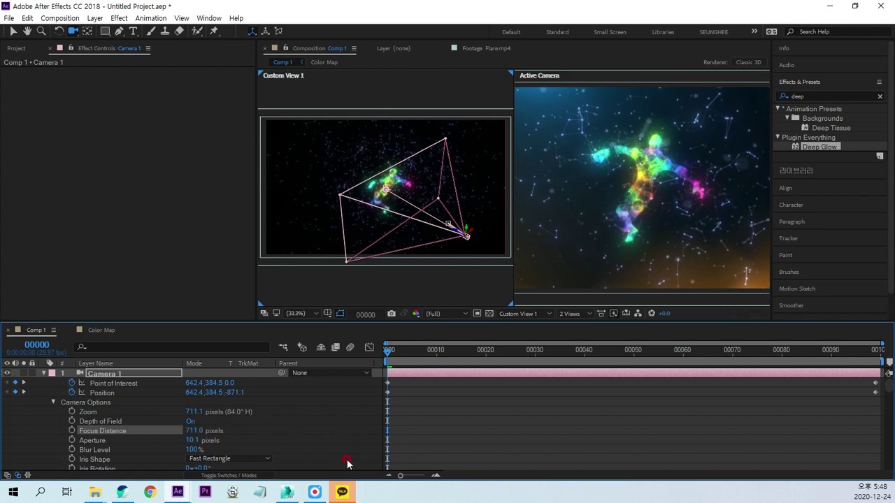
Set Aperture to 20 pixels and keyframe Focus Distance at frame 0
click(93, 441)
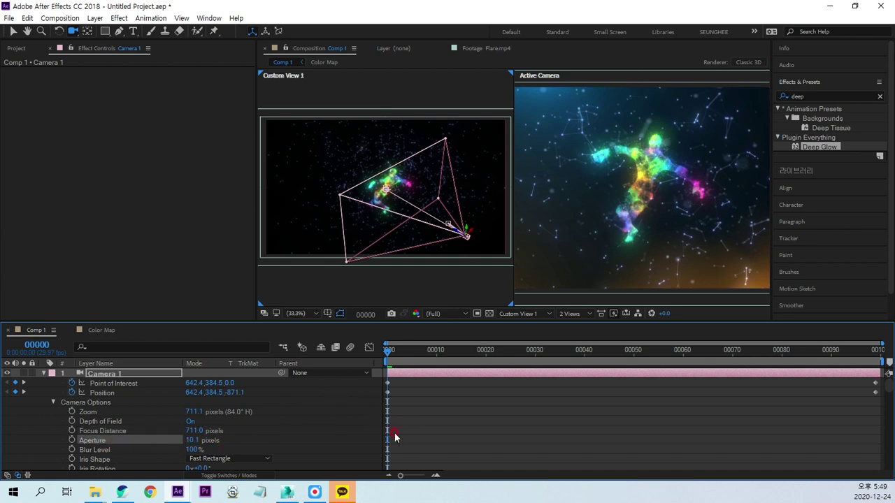
click(191, 441)
drag(190, 438, 359, 374)
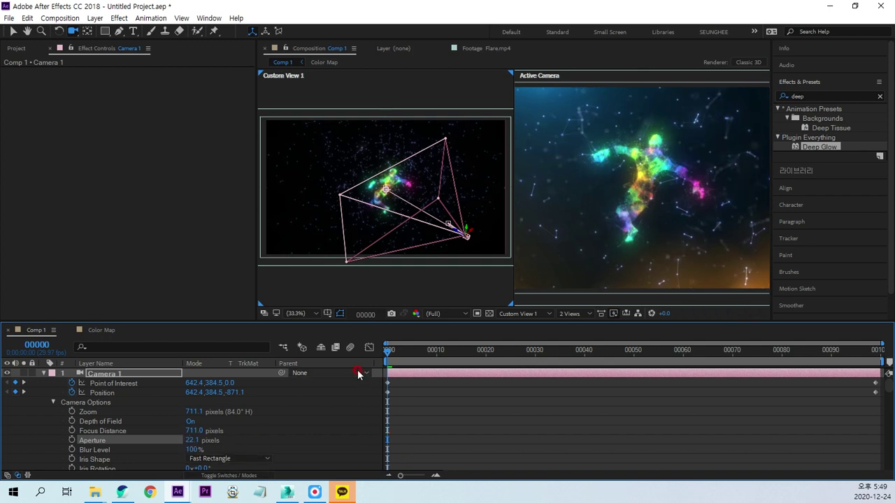
click(340, 404)
click(284, 480)
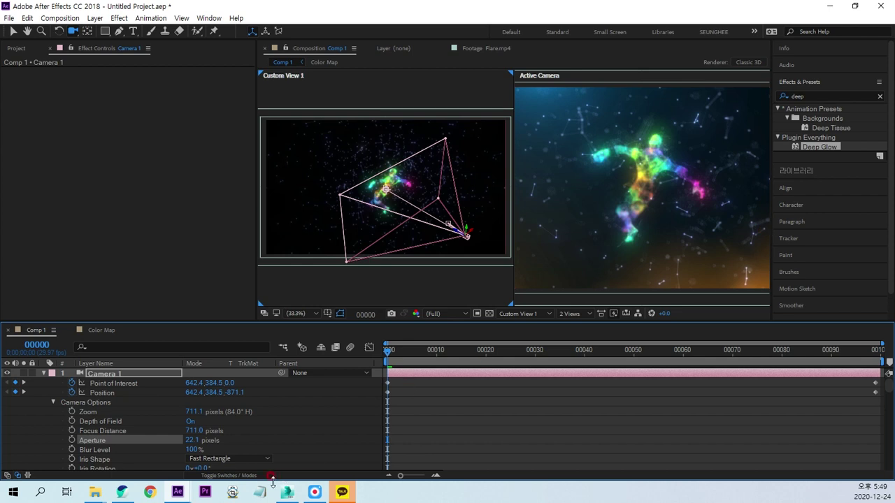
click(190, 441)
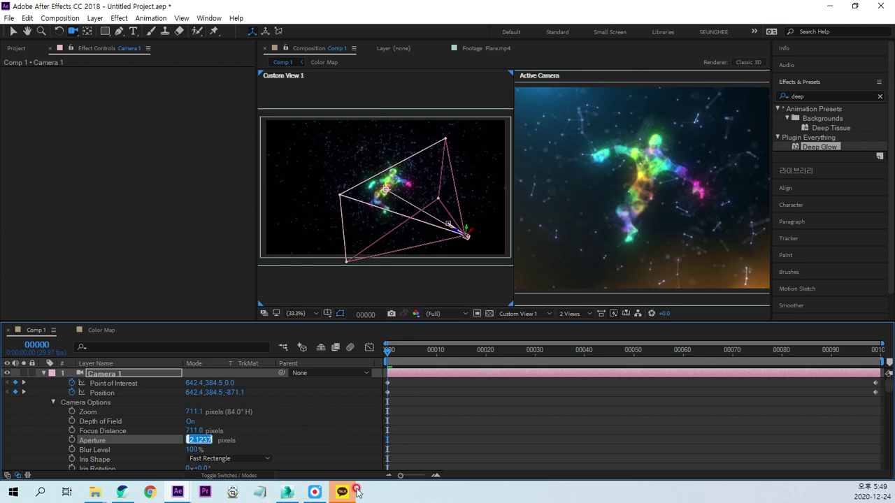
text(20)
key(Return)
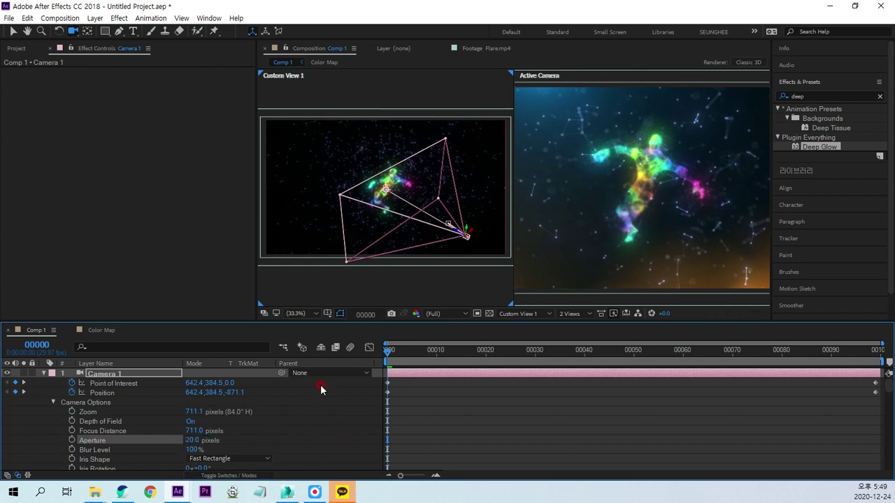
click(103, 431)
click(72, 431)
At frame 99, keyframe Focus Distance at 644, checking the focus from a Top view
drag(390, 355, 877, 351)
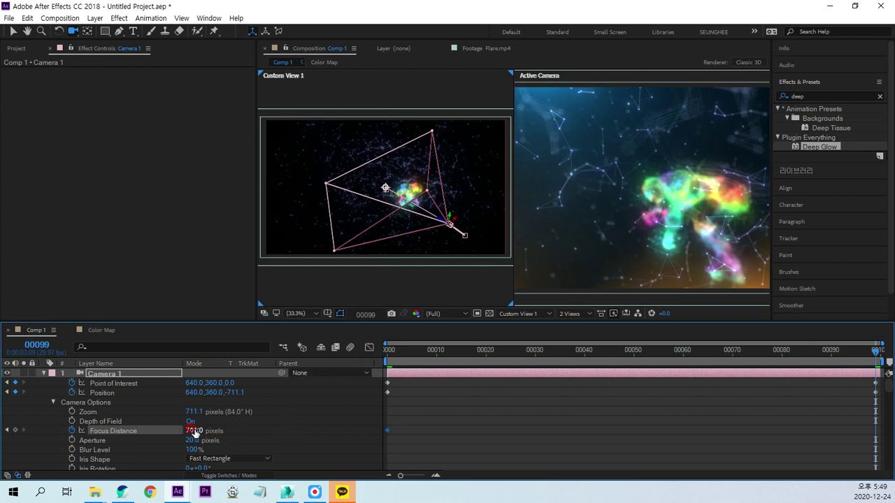
drag(188, 428, 132, 437)
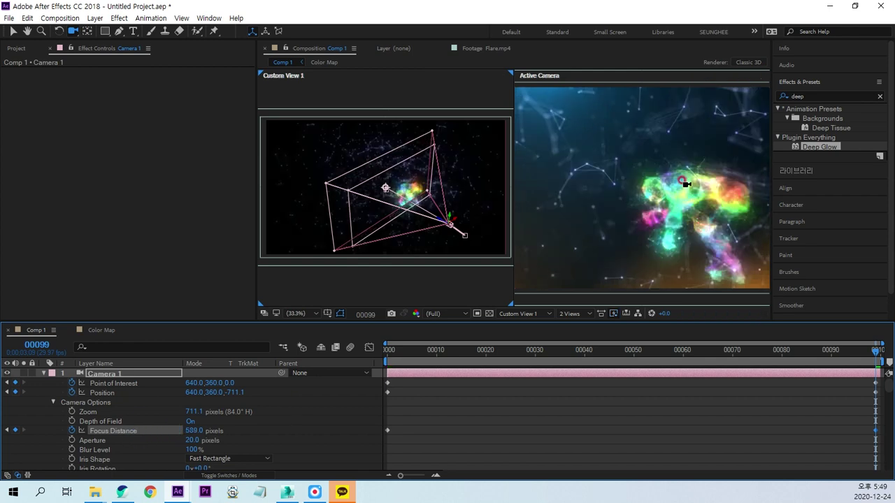
mouse_move(412, 184)
mouse_down()
mouse_move(411, 207)
mouse_move(388, 206)
mouse_up()
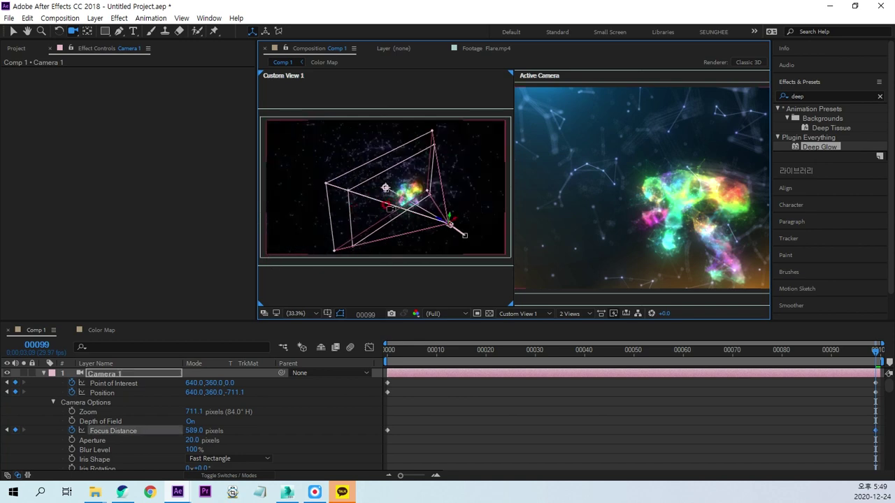
click(242, 430)
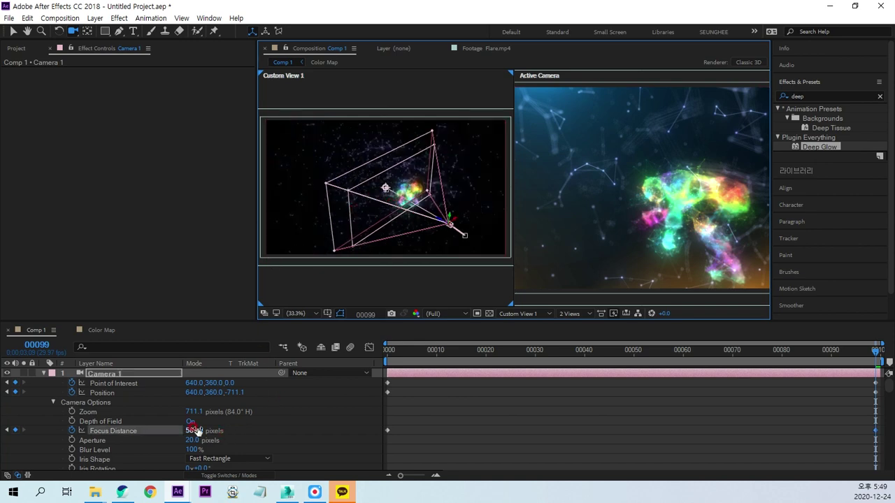
drag(190, 427, 184, 427)
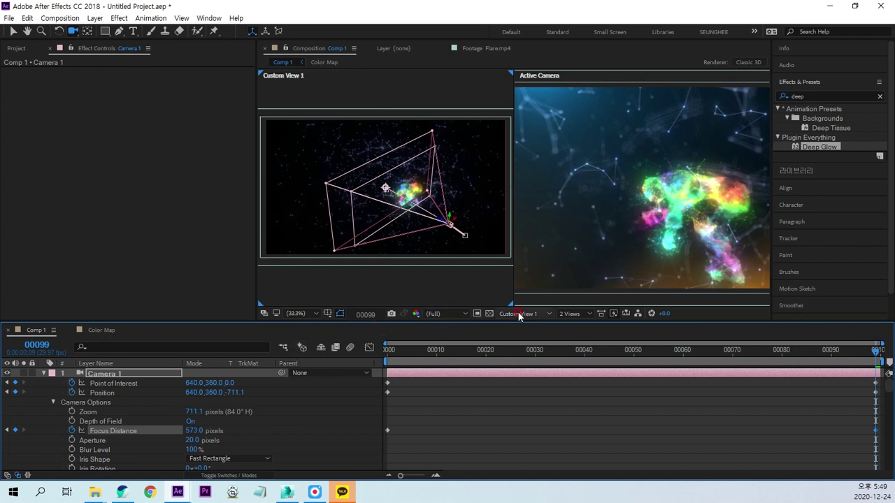
click(396, 269)
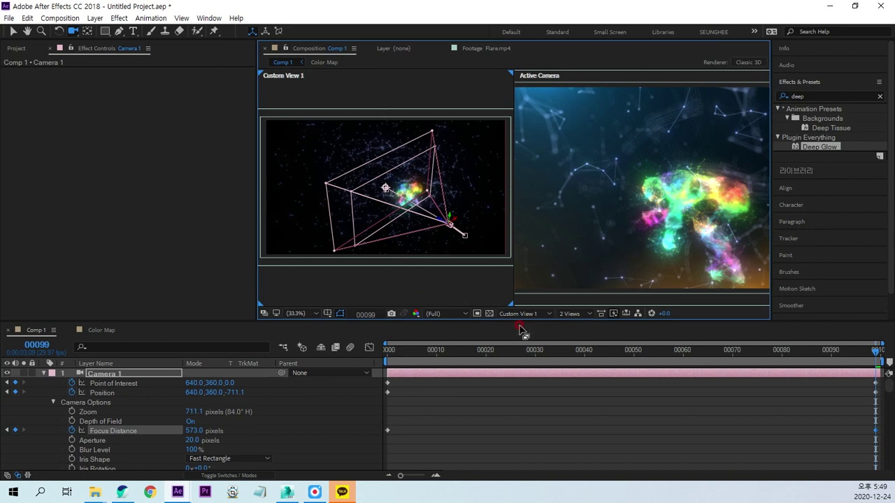
click(506, 314)
click(524, 382)
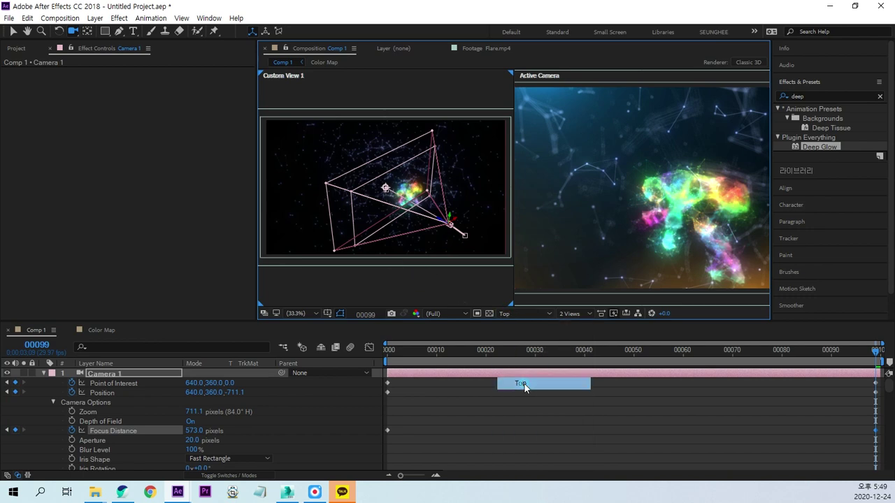
drag(195, 434, 220, 433)
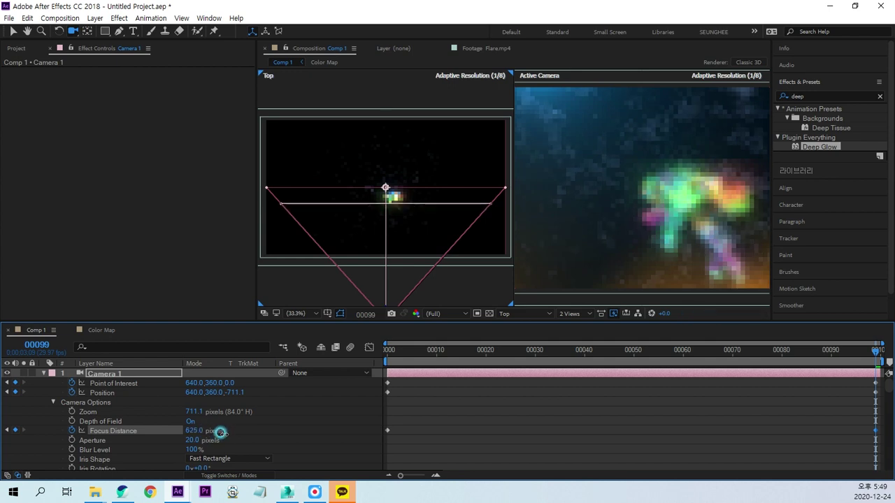
drag(221, 432, 236, 435)
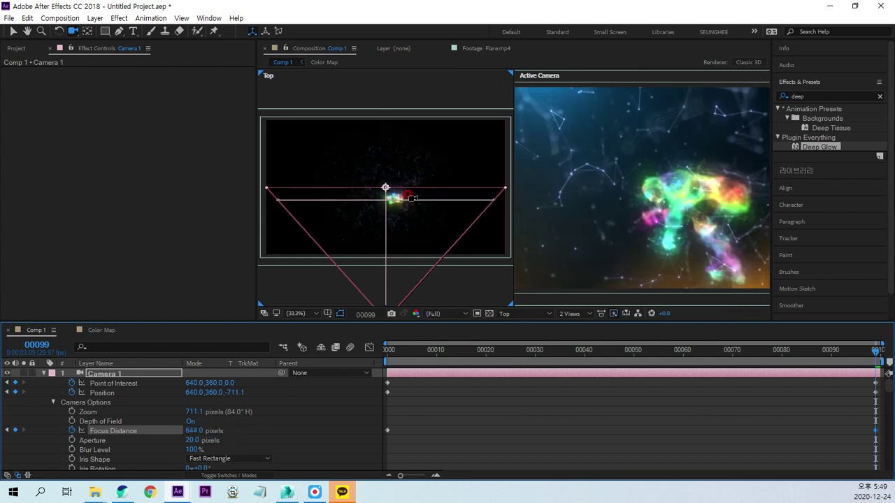
key(slash)
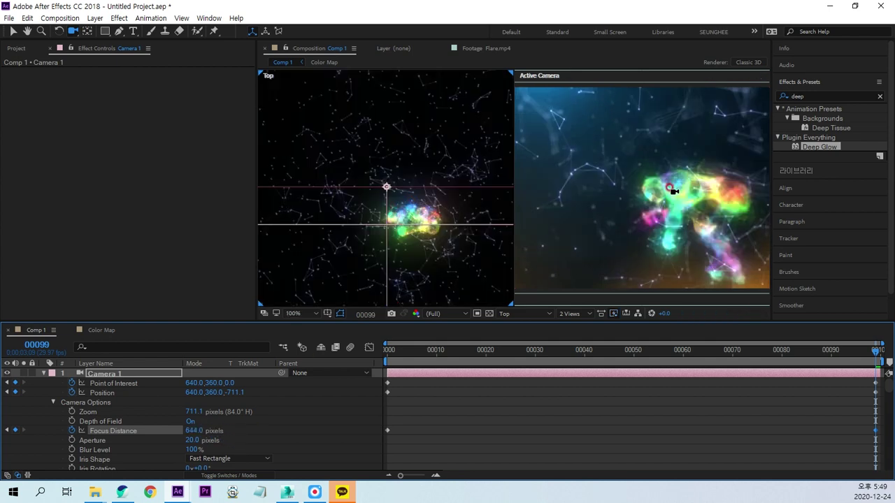
Lower the camera Aperture to 10 pixels
click(189, 442)
text(0)
key(Return)
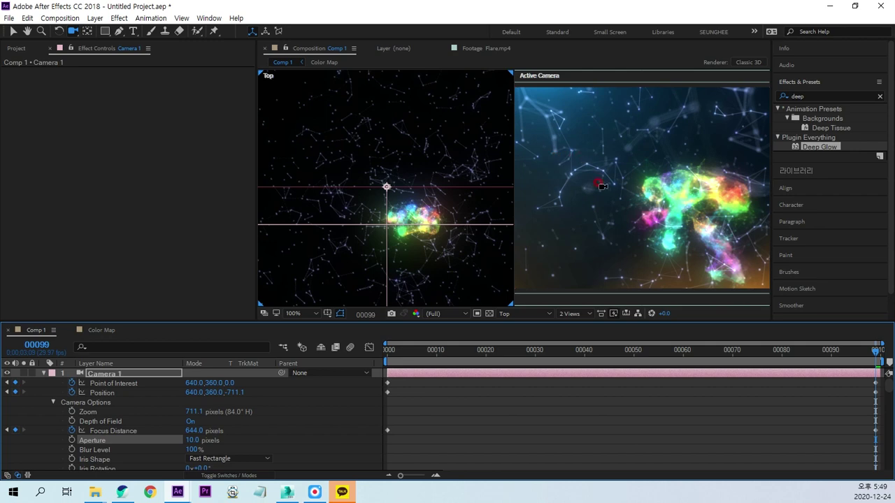
Return to a single Active Camera view and preview from frame 0
click(580, 314)
click(585, 325)
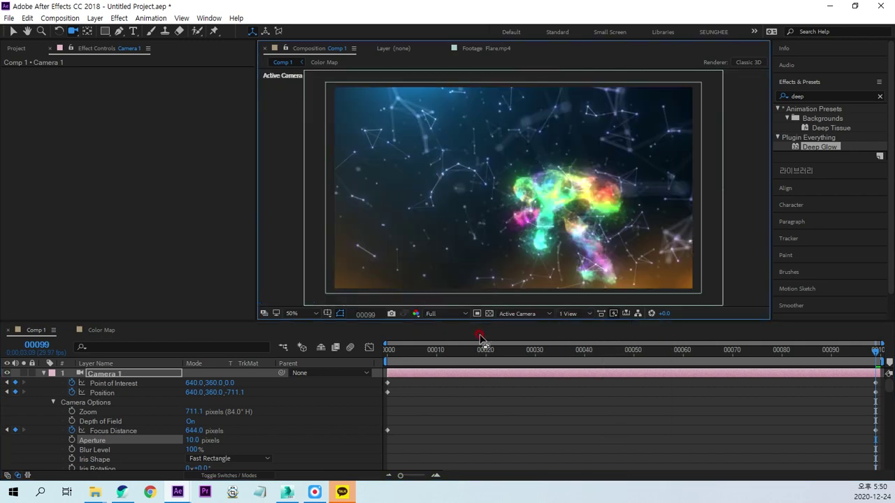
click(389, 351)
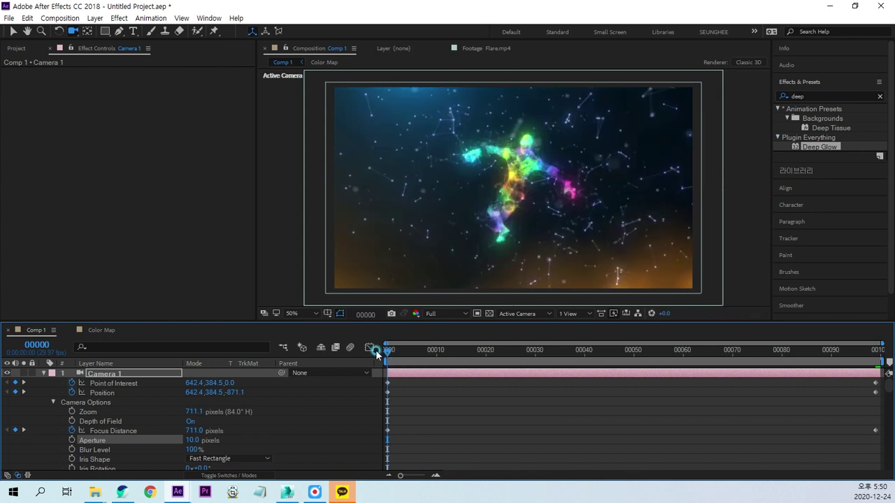
key(space)
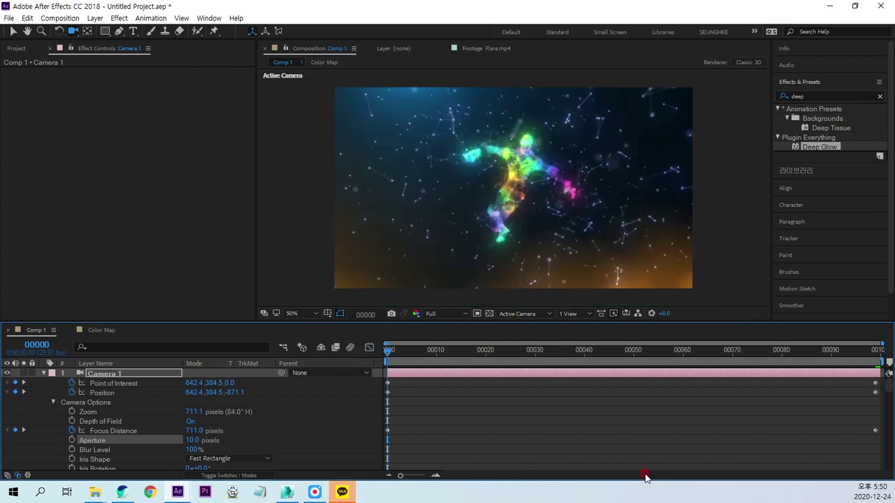